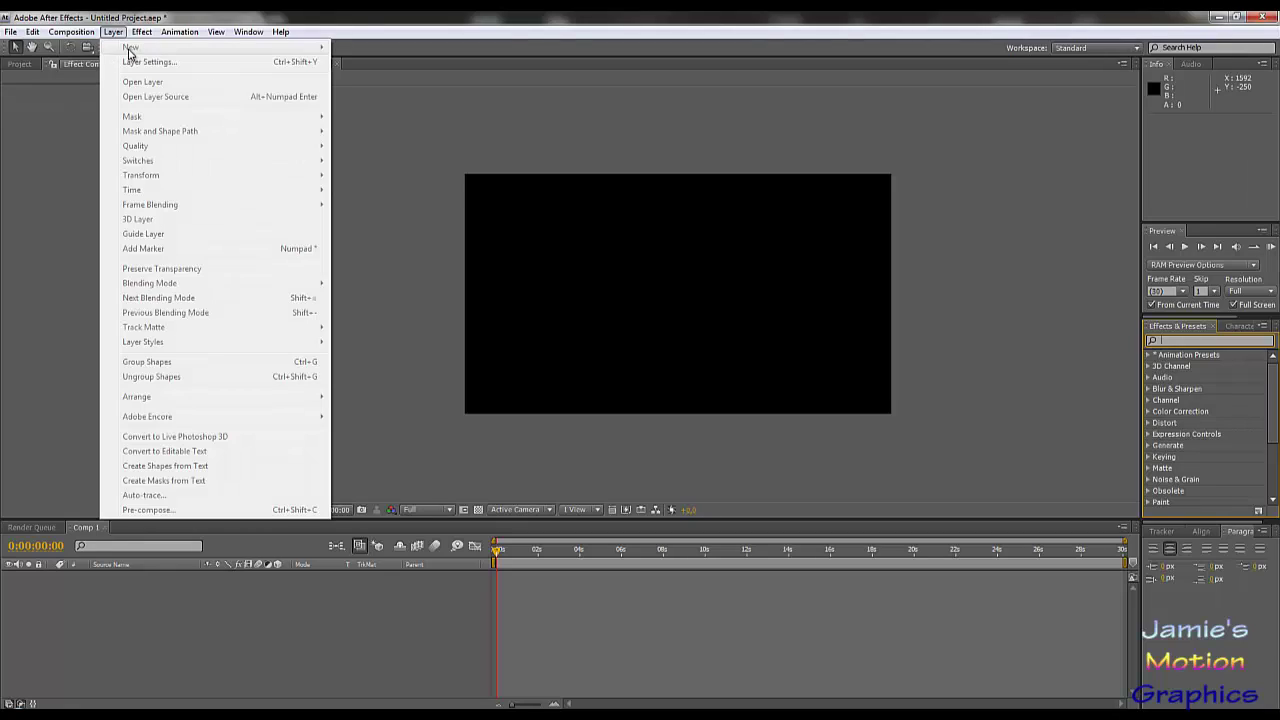
Step: Create a new solid layer in Comp 1 with the default gray color and 1280 x 720 px size
click(223, 624)
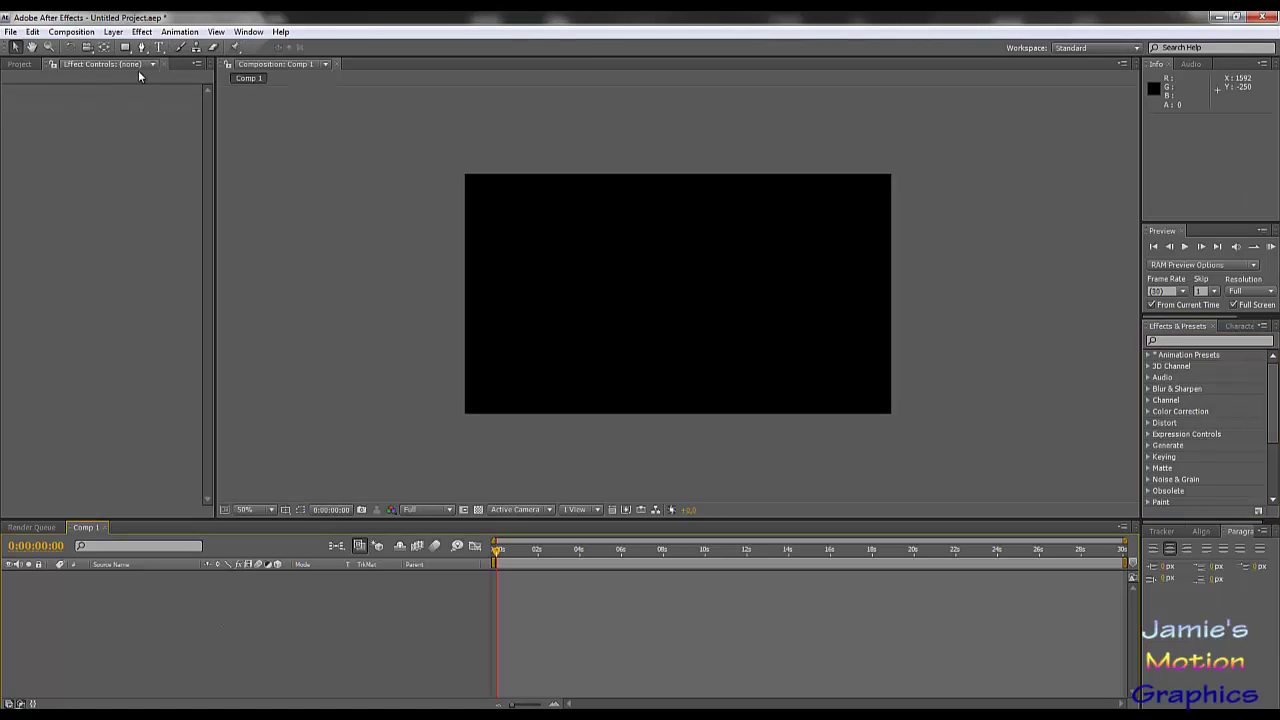
click(114, 33)
mouse_move(129, 47)
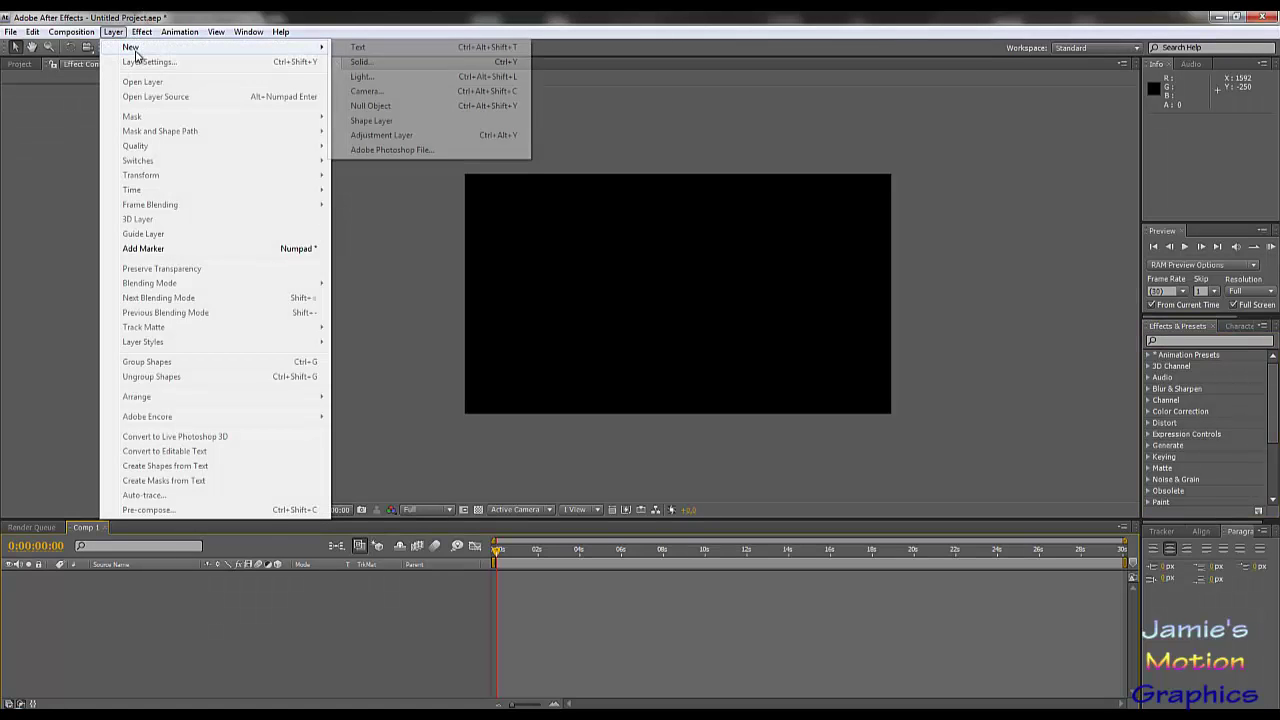
click(380, 67)
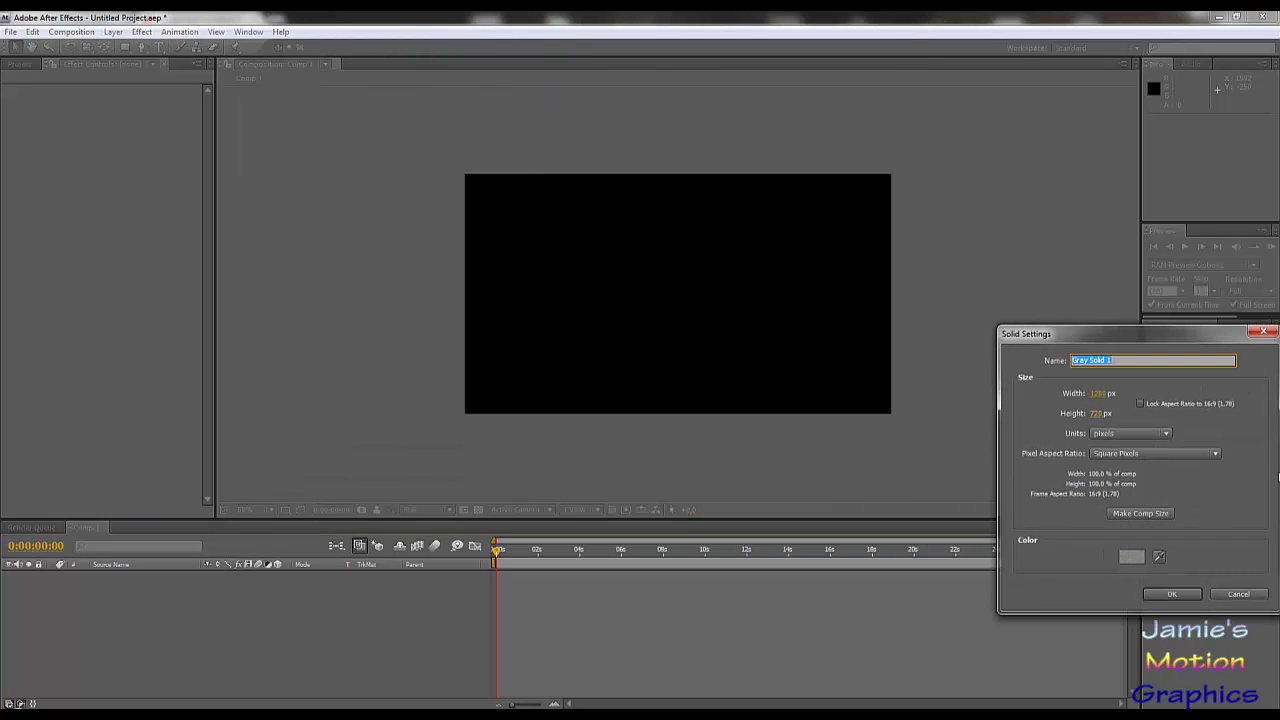
click(1170, 594)
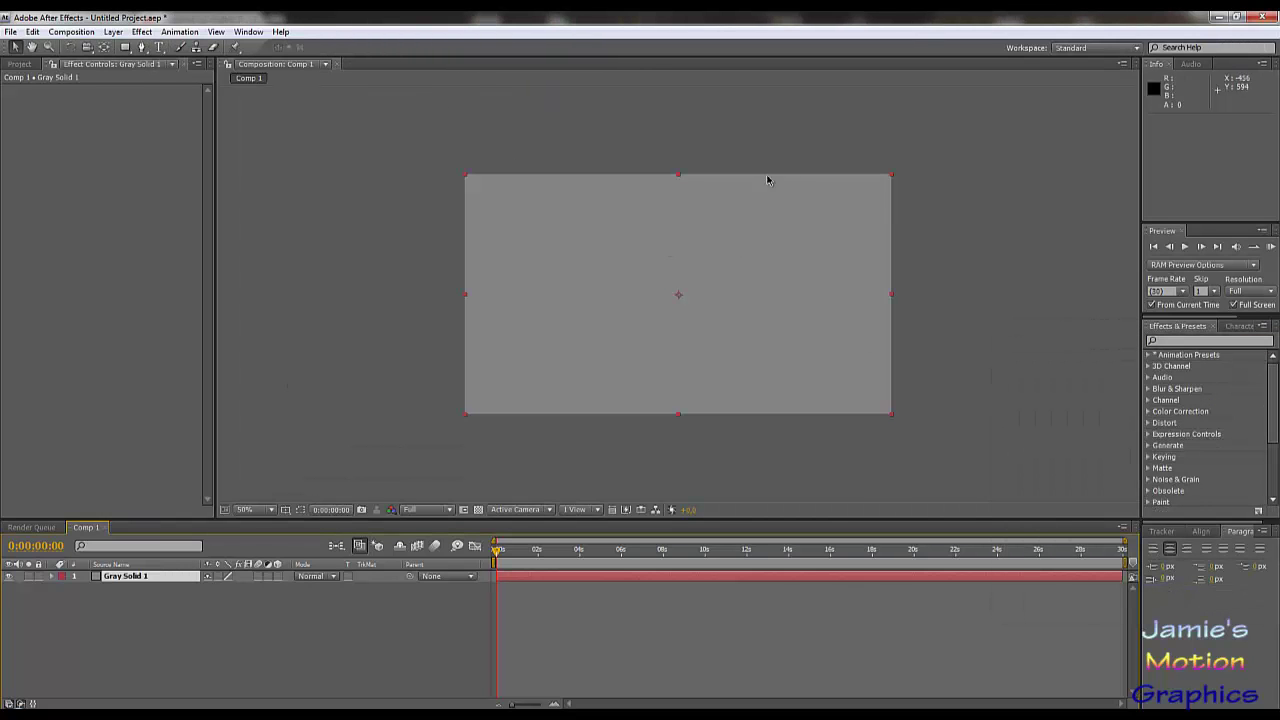
Step: Search the effects for "ramp" and apply the Ramp effect to the gray solid, keeping its default black-to-white gradient
click(1181, 341)
text(ramp)
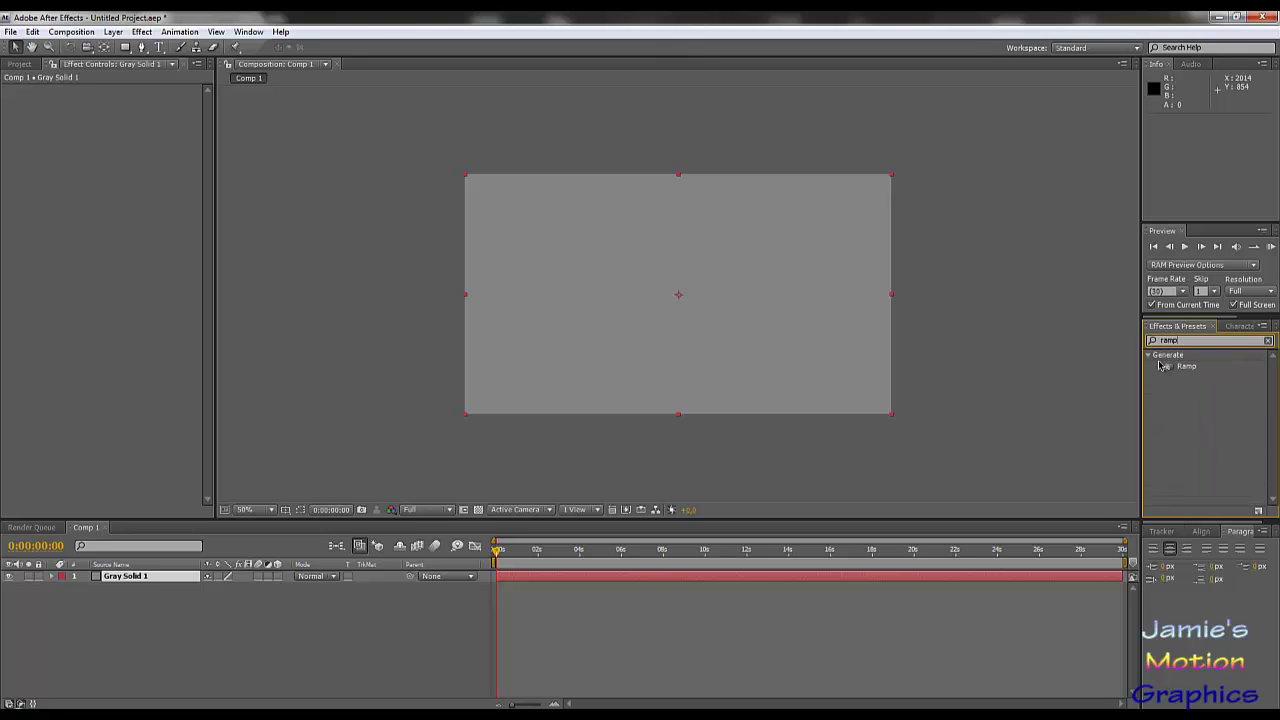
drag(1164, 366, 626, 323)
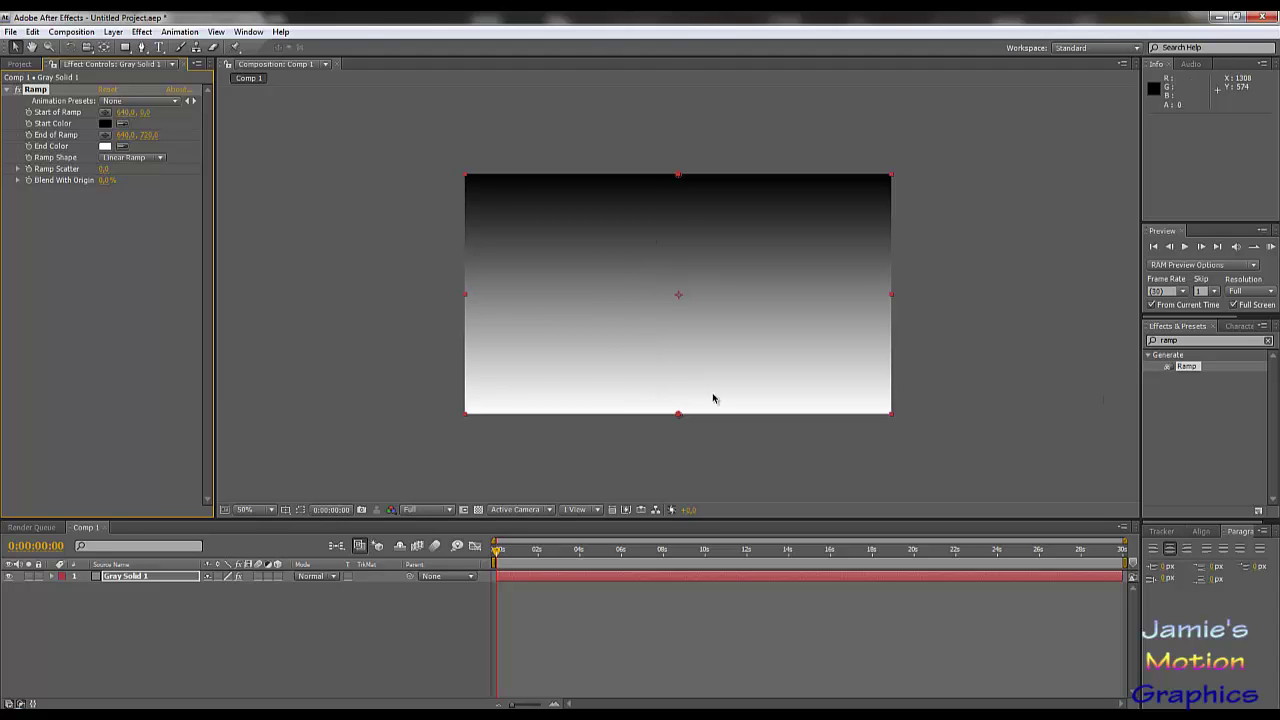
click(163, 653)
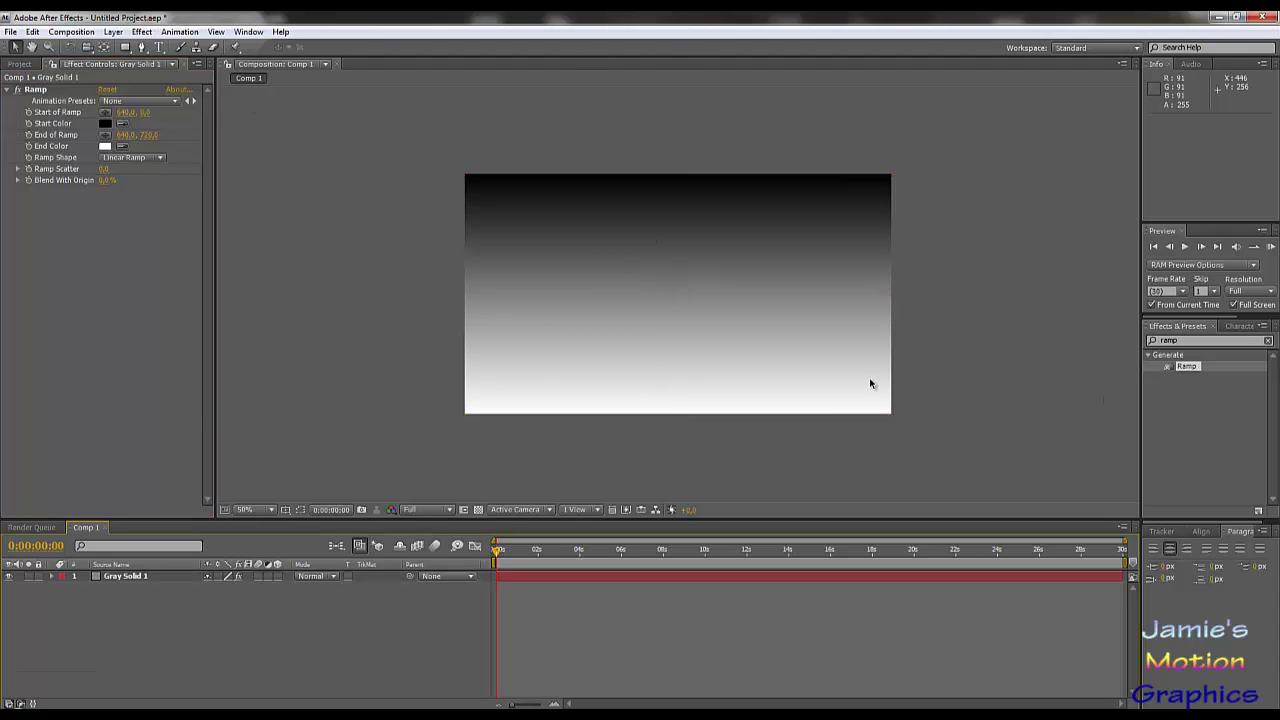
Step: Search the effects for "curves" and apply the Color Correction Curves effect to the gray solid
key(ctrl+5)
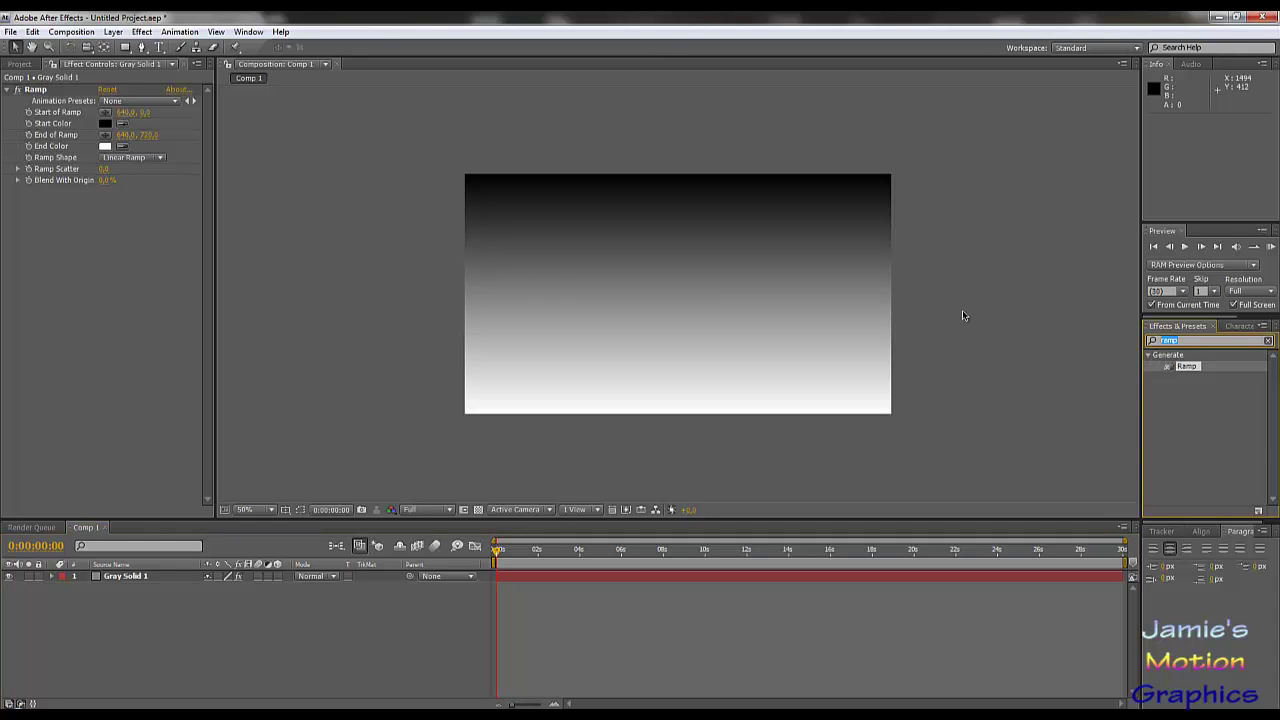
text(curves)
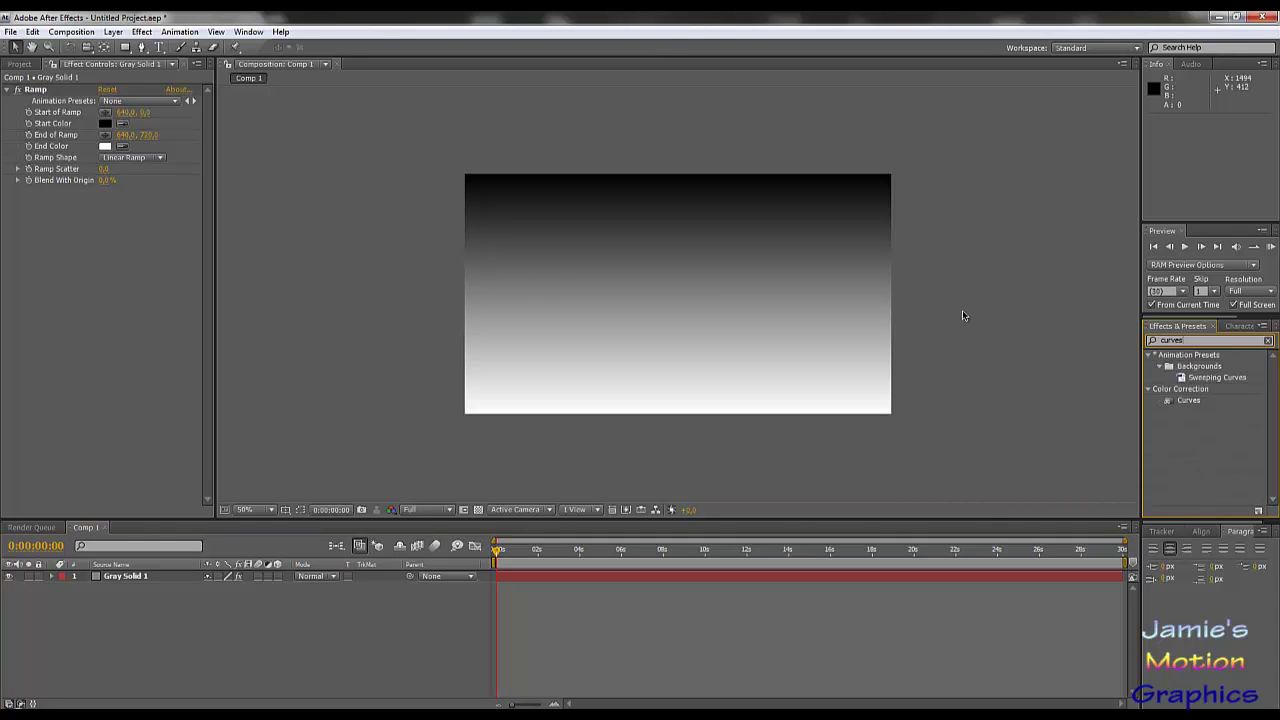
drag(1190, 401, 537, 334)
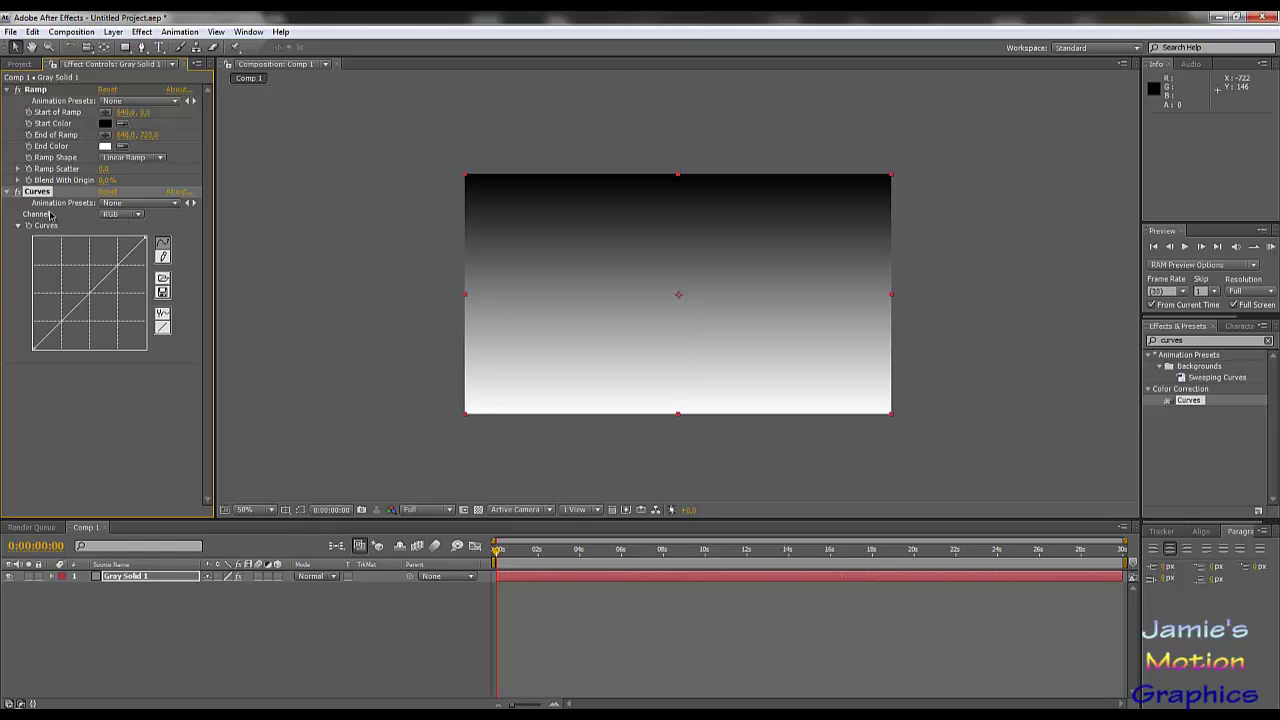
Step: Try darkening and brightening the gradient by bending the RGB curve below and above the diagonal, and reset the Curves effect
click(138, 216)
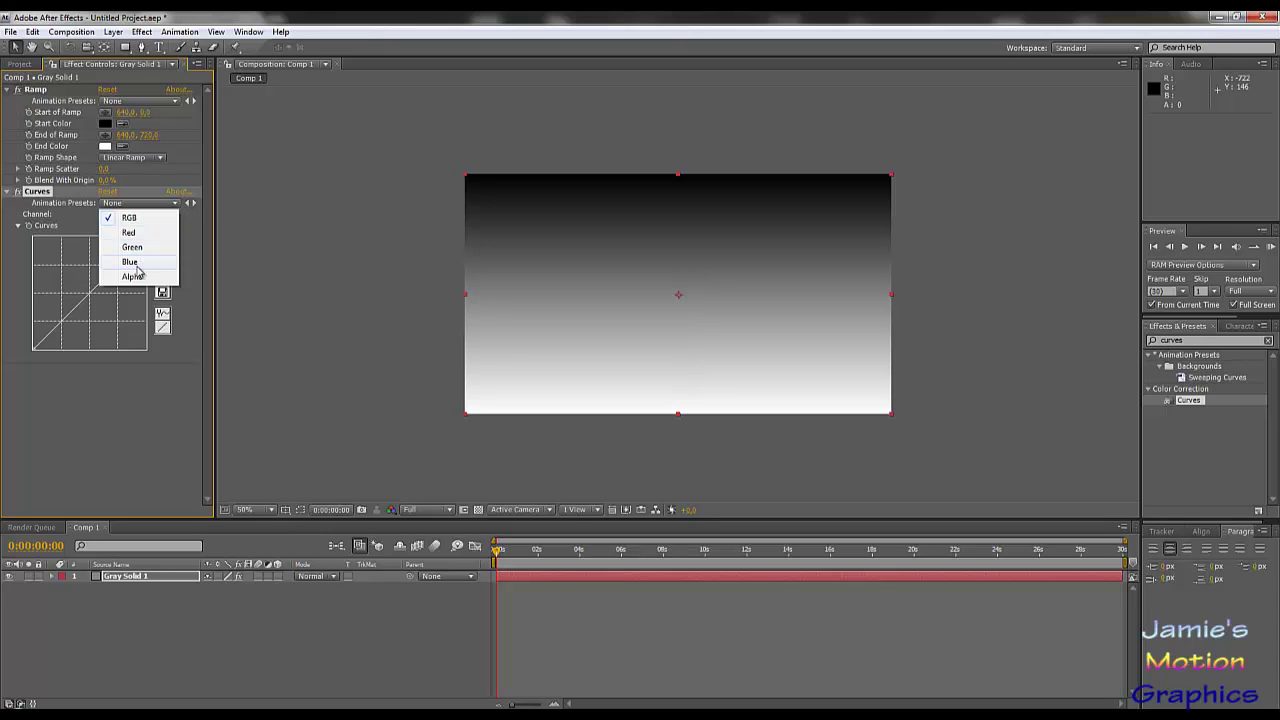
click(128, 219)
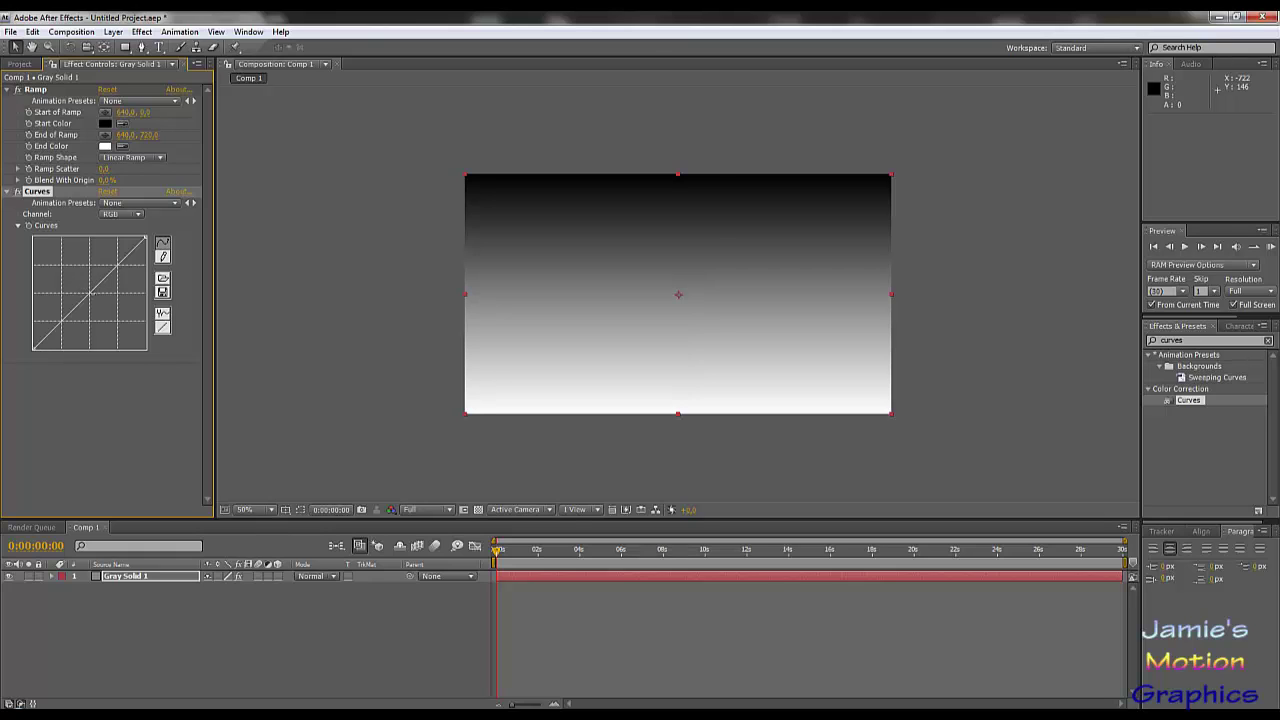
drag(96, 292, 105, 310)
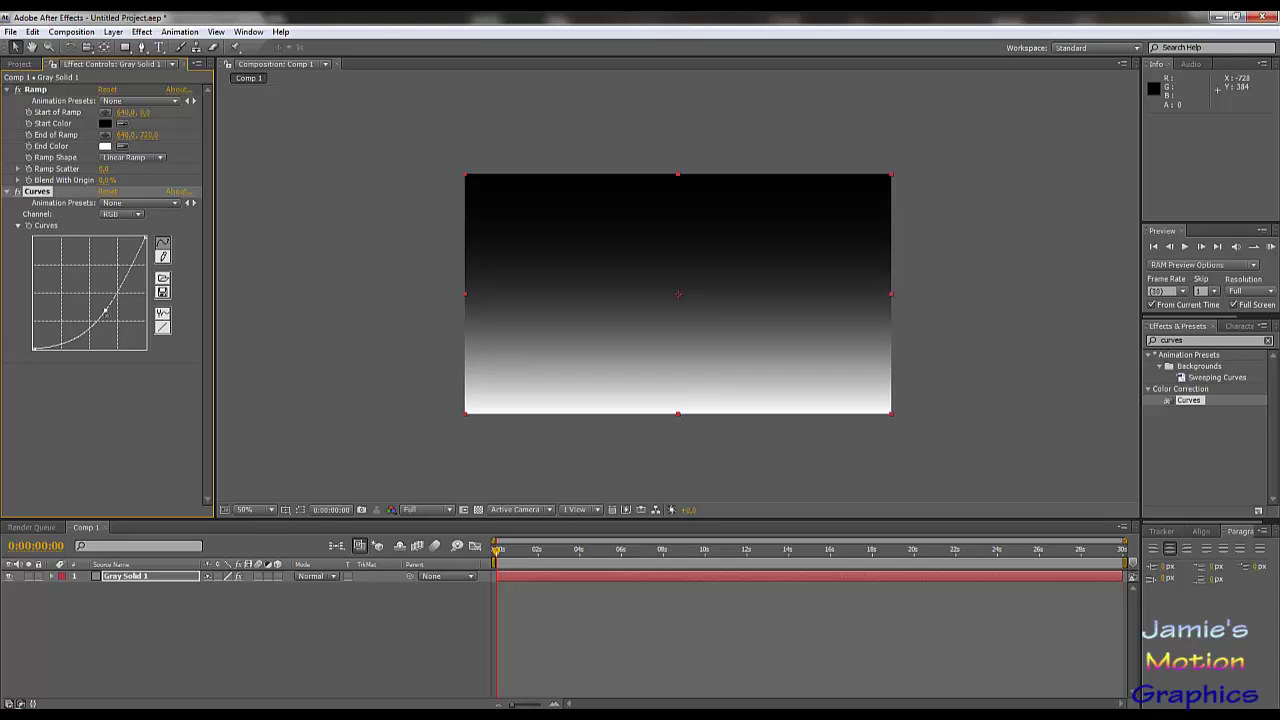
drag(105, 311, 68, 282)
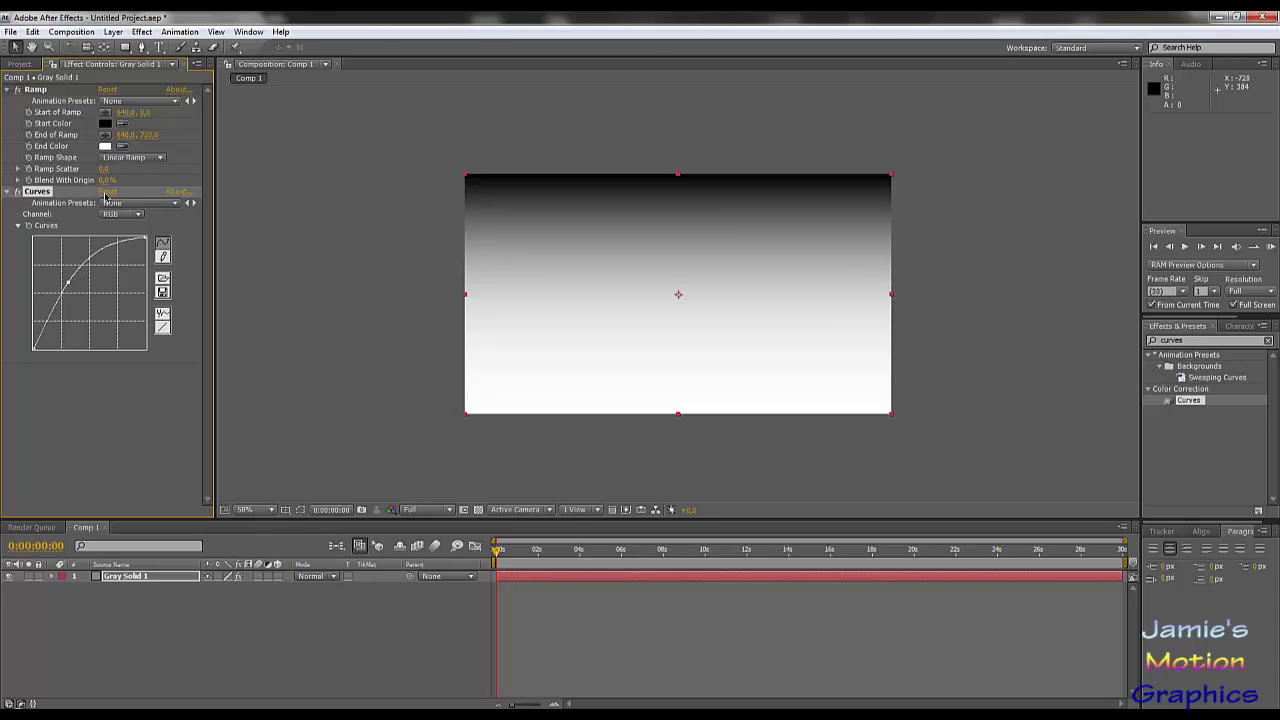
click(107, 191)
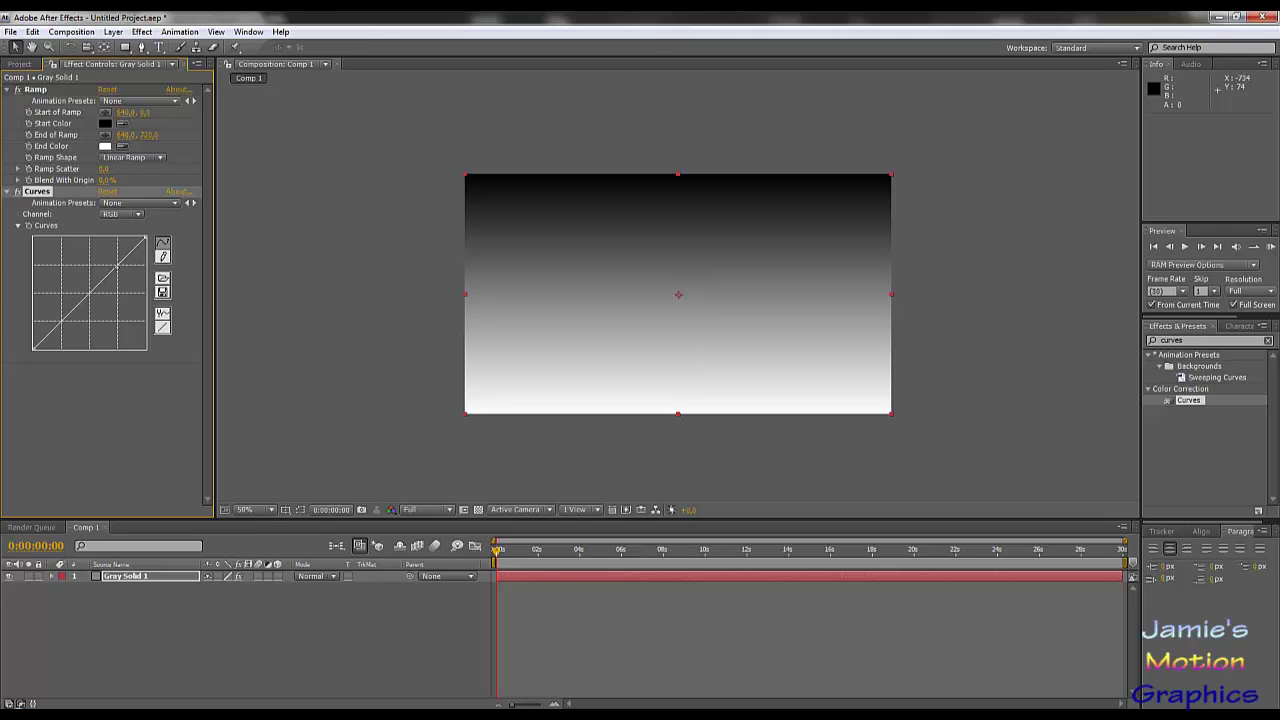
Step: Try a contrast S-curve and a reversed wave with two points on the RGB curve, and reset the Curves effect
drag(118, 265, 105, 256)
drag(70, 306, 68, 330)
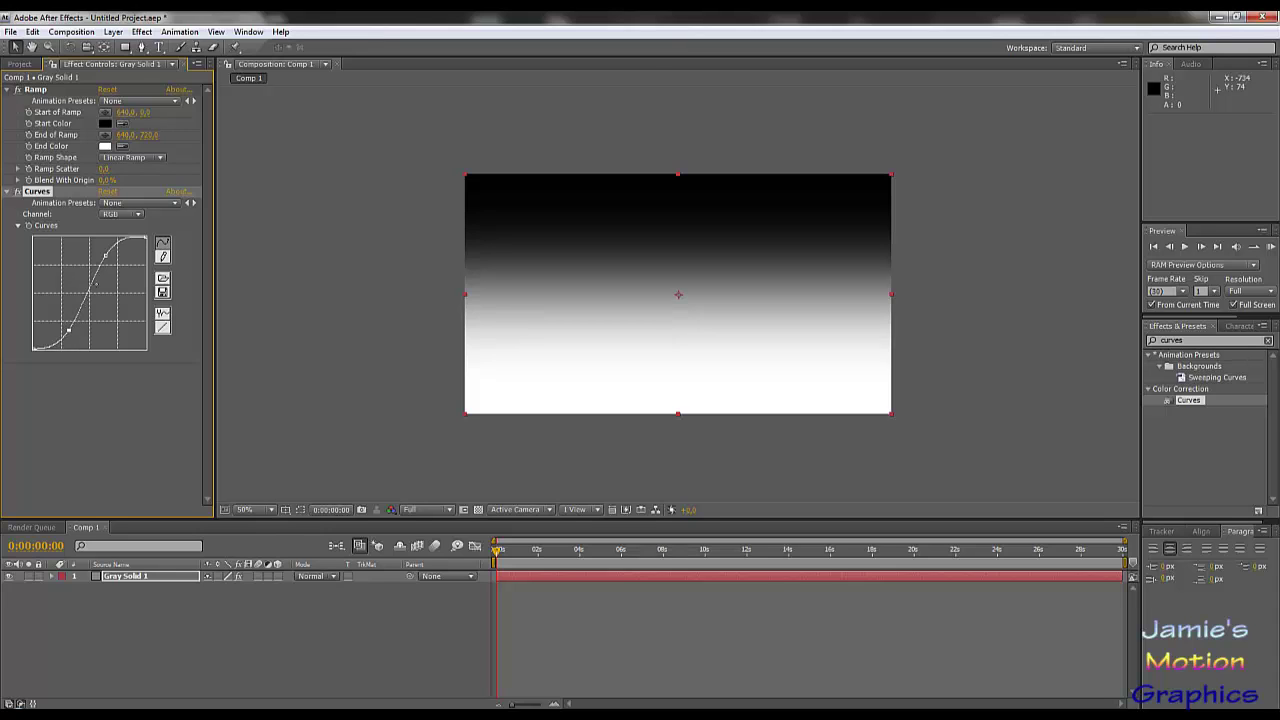
mouse_move(104, 255)
mouse_down()
mouse_move(100, 272)
mouse_move(107, 259)
mouse_up()
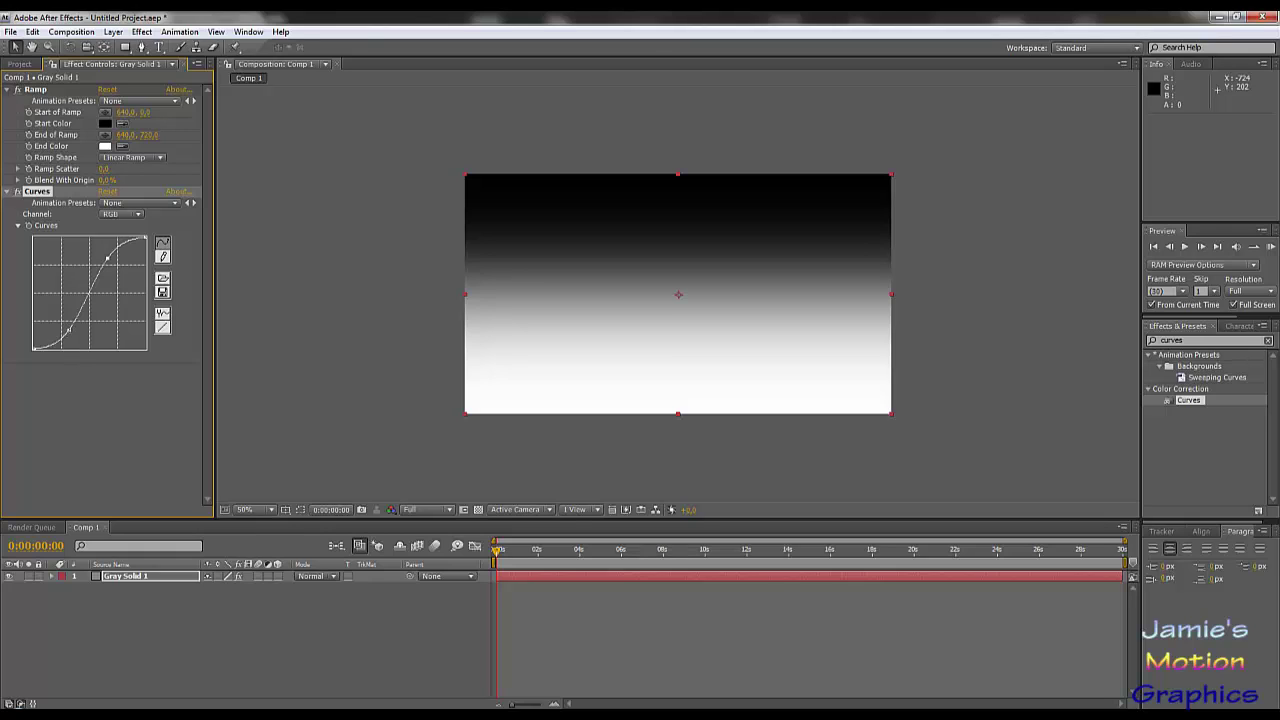
drag(68, 329, 118, 323)
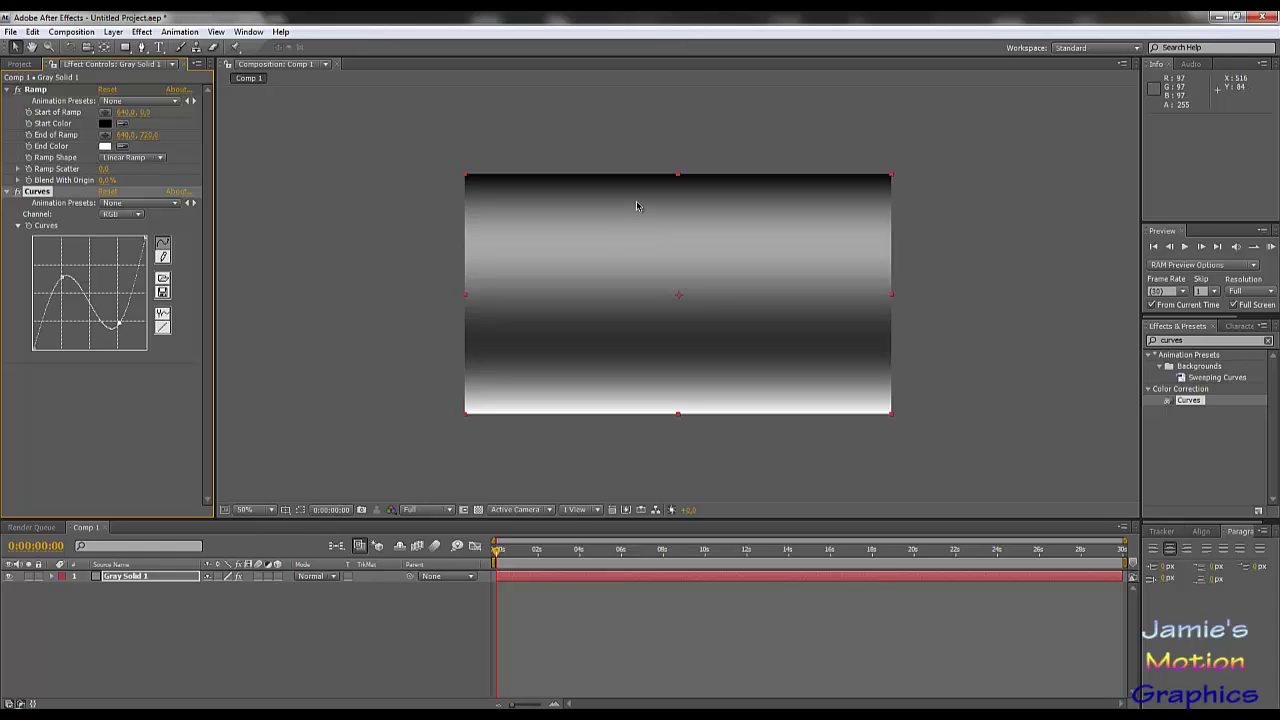
click(108, 192)
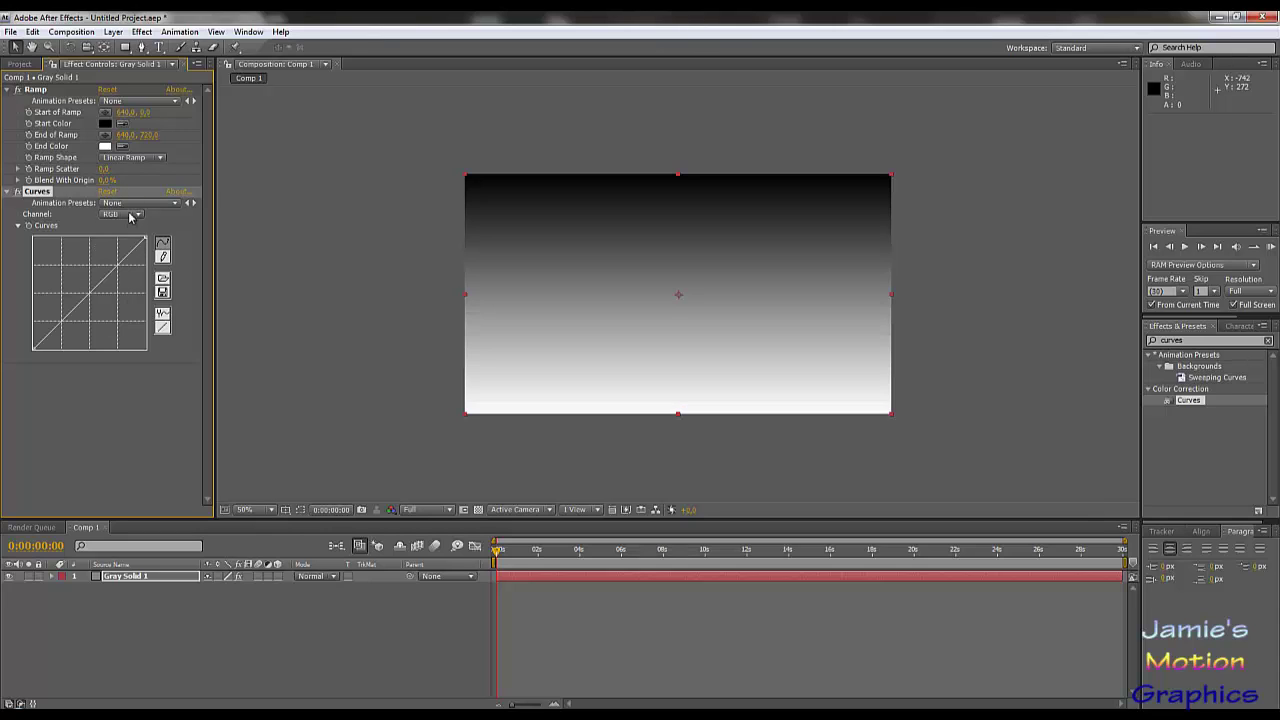
Step: Bend the Red channel curve well above the diagonal to tint the gradient's midtones red
click(130, 217)
click(130, 232)
click(127, 216)
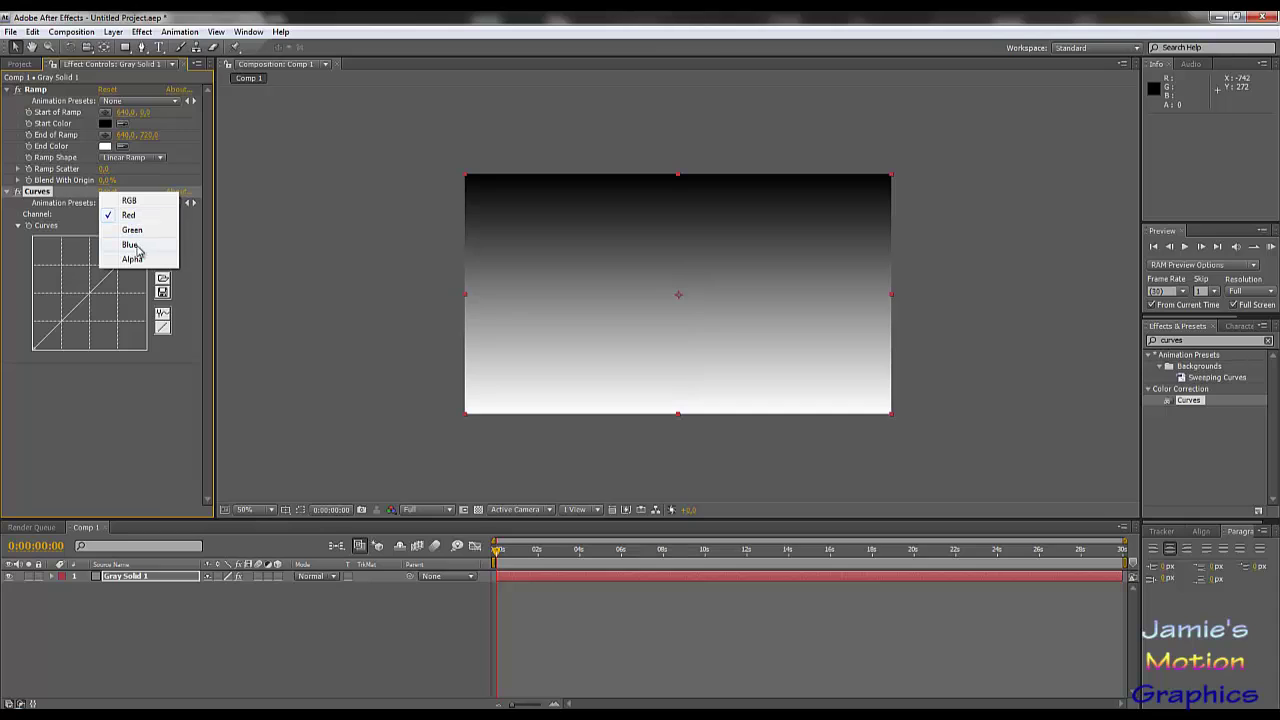
click(122, 374)
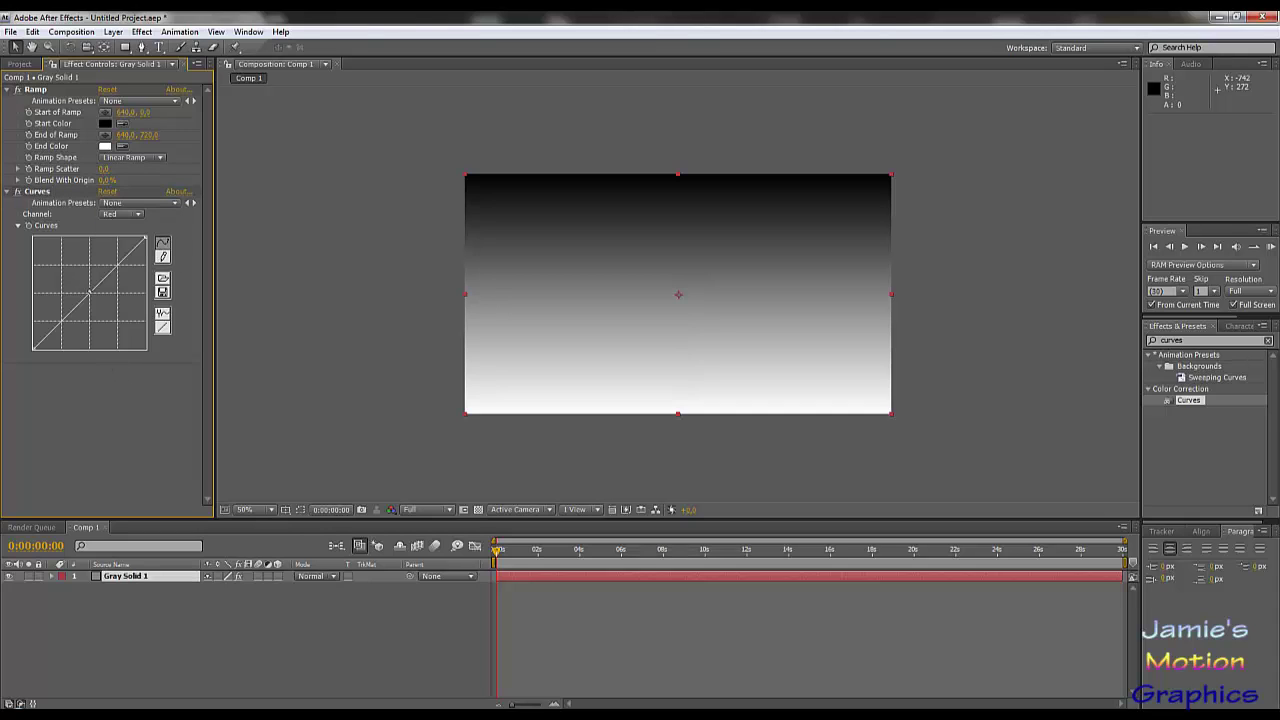
drag(89, 291, 68, 276)
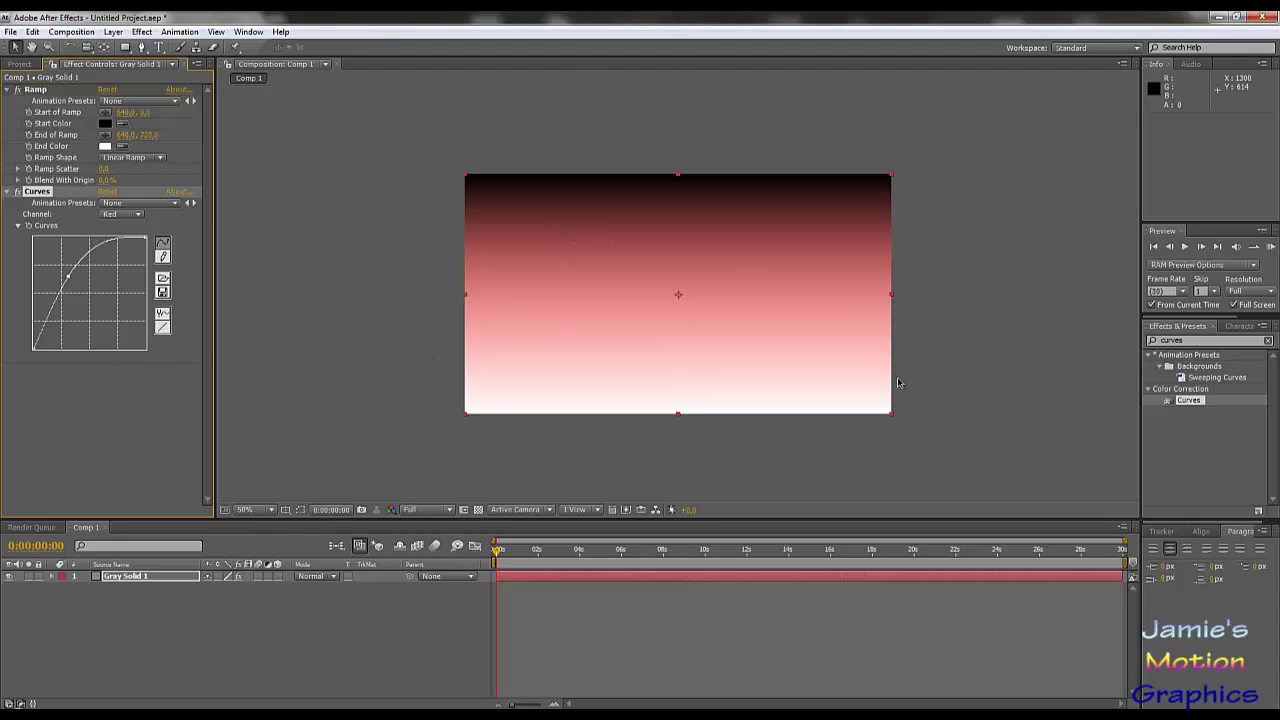
Step: Bend the Green and Blue channel curves well below the diagonal to give the gradient a saturated red
click(138, 214)
click(130, 227)
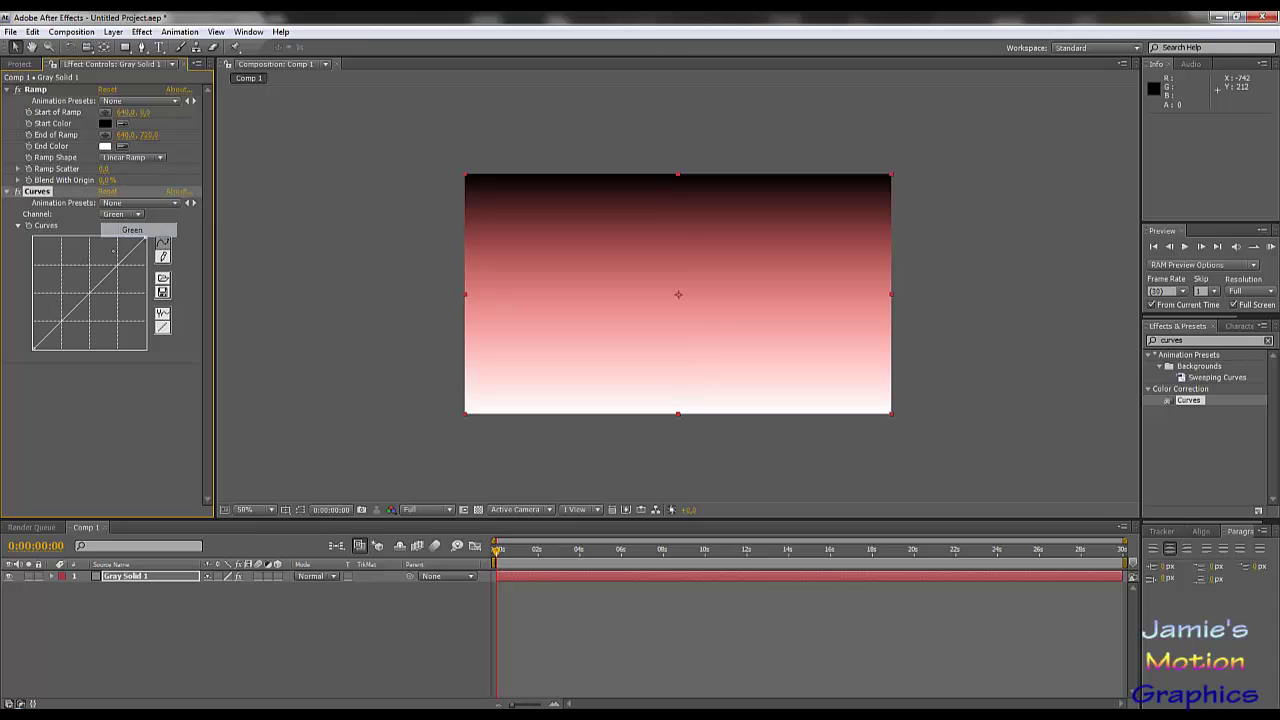
drag(89, 292, 110, 310)
click(138, 214)
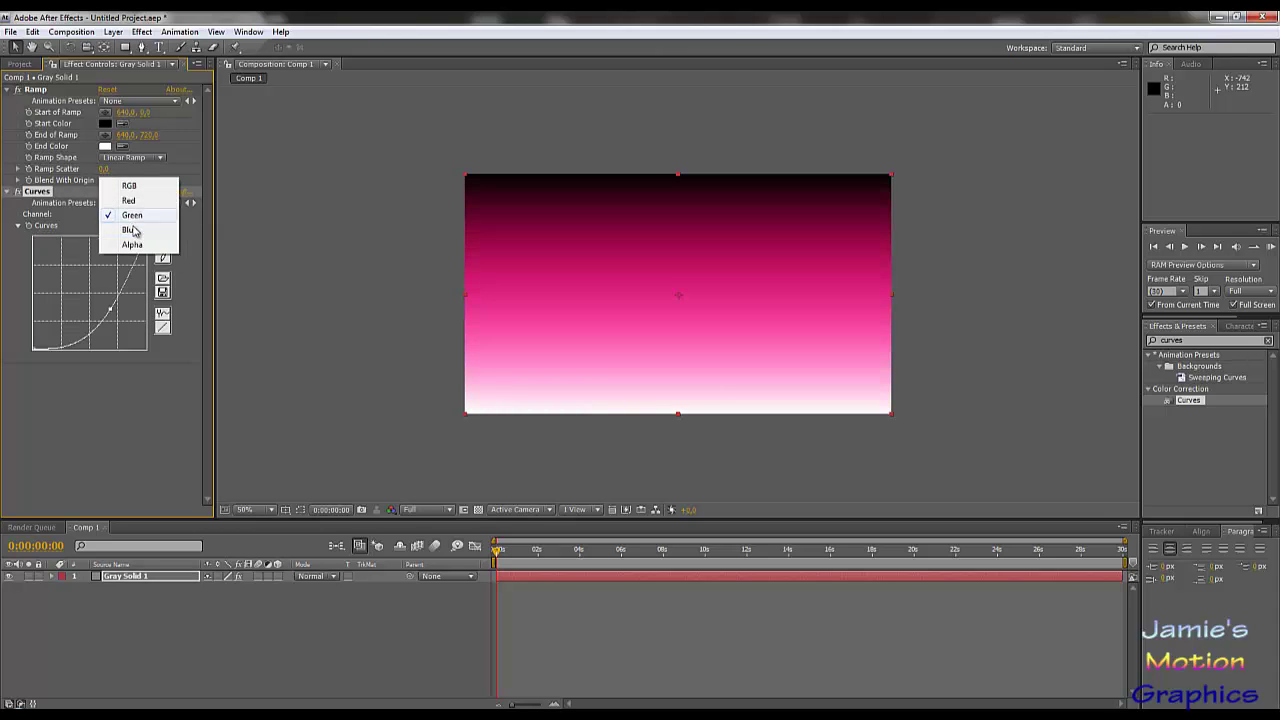
click(134, 226)
click(134, 217)
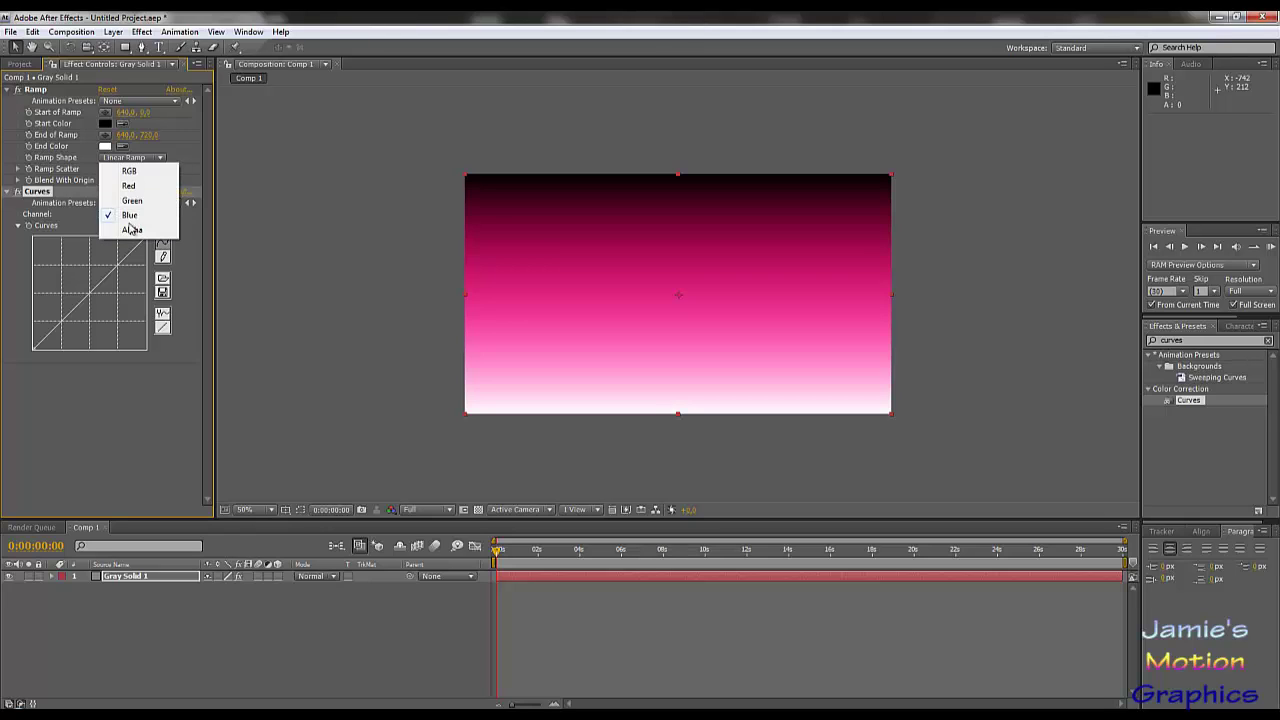
click(89, 290)
drag(89, 290, 108, 320)
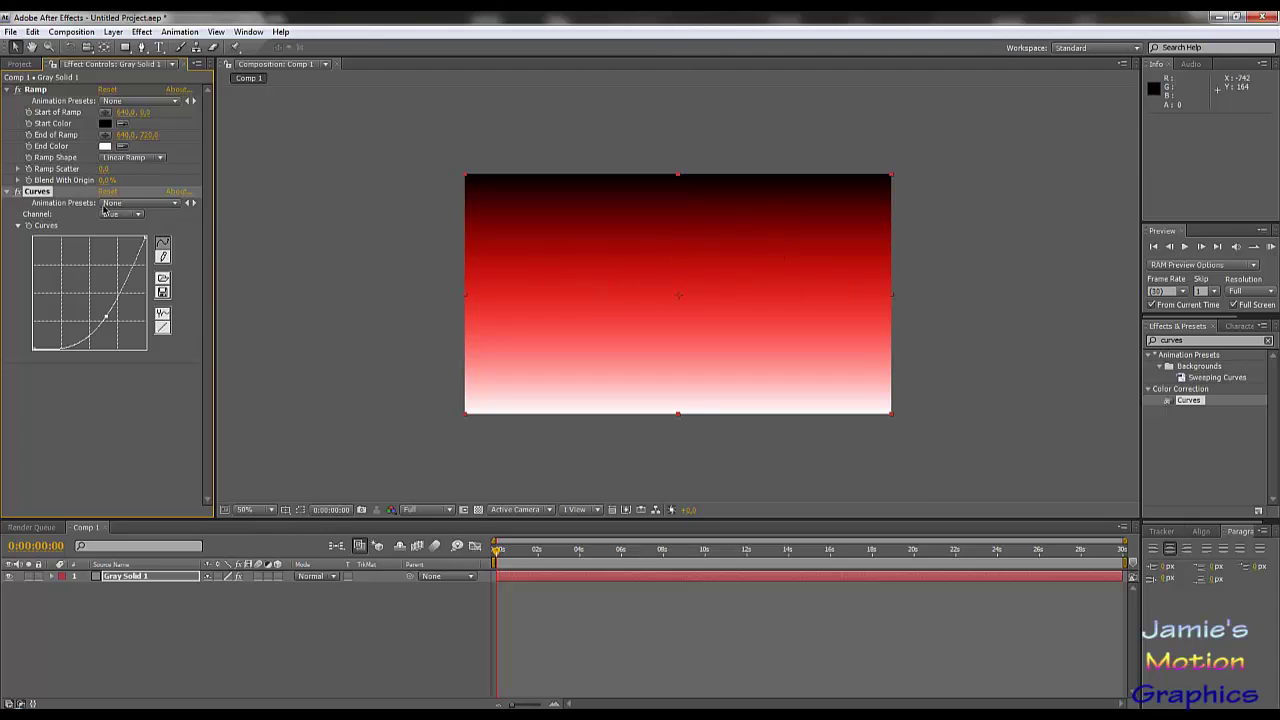
Step: Reshape the Green channel curve from a strong upward bend to a slight downward one, giving an orange-red gradient
click(132, 216)
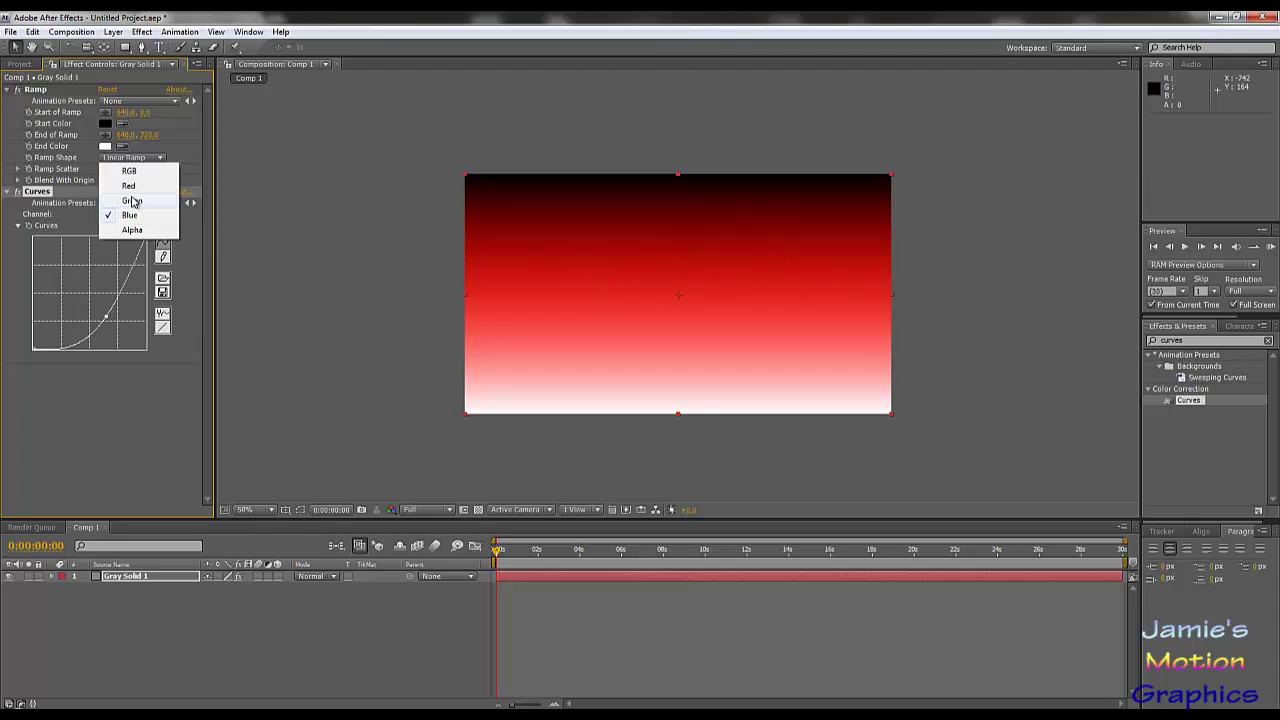
click(131, 201)
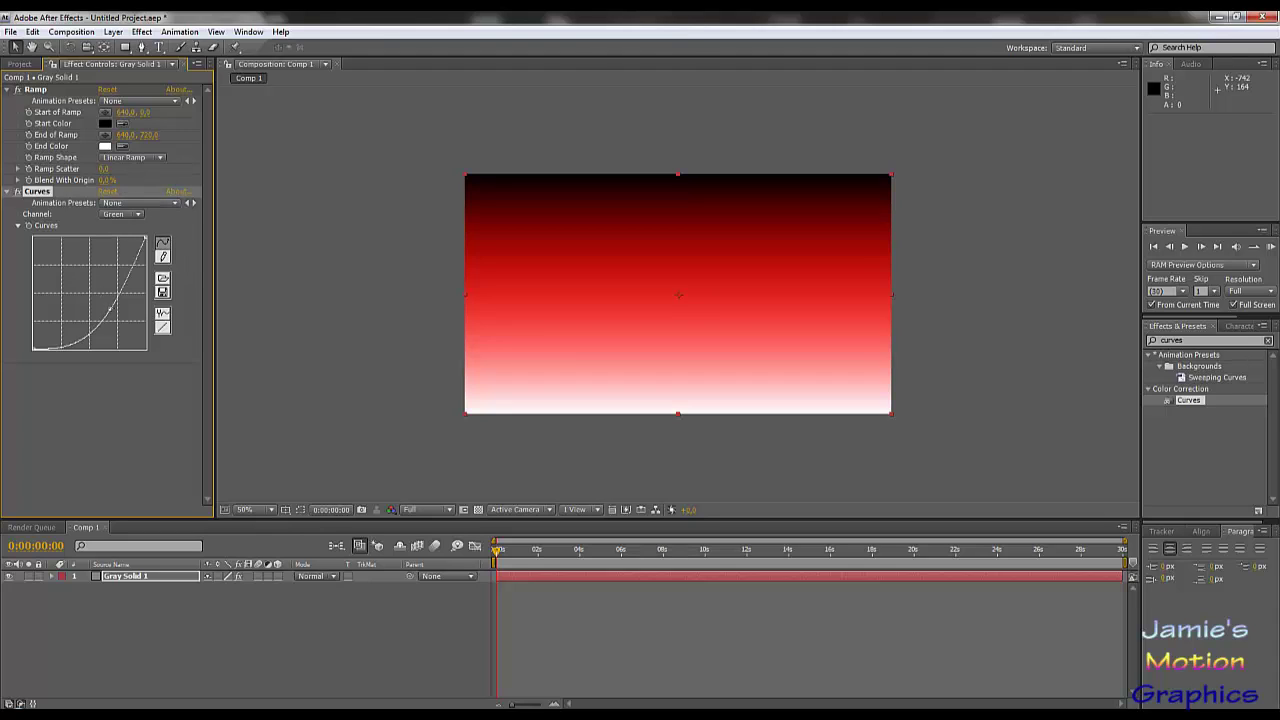
drag(109, 308, 63, 285)
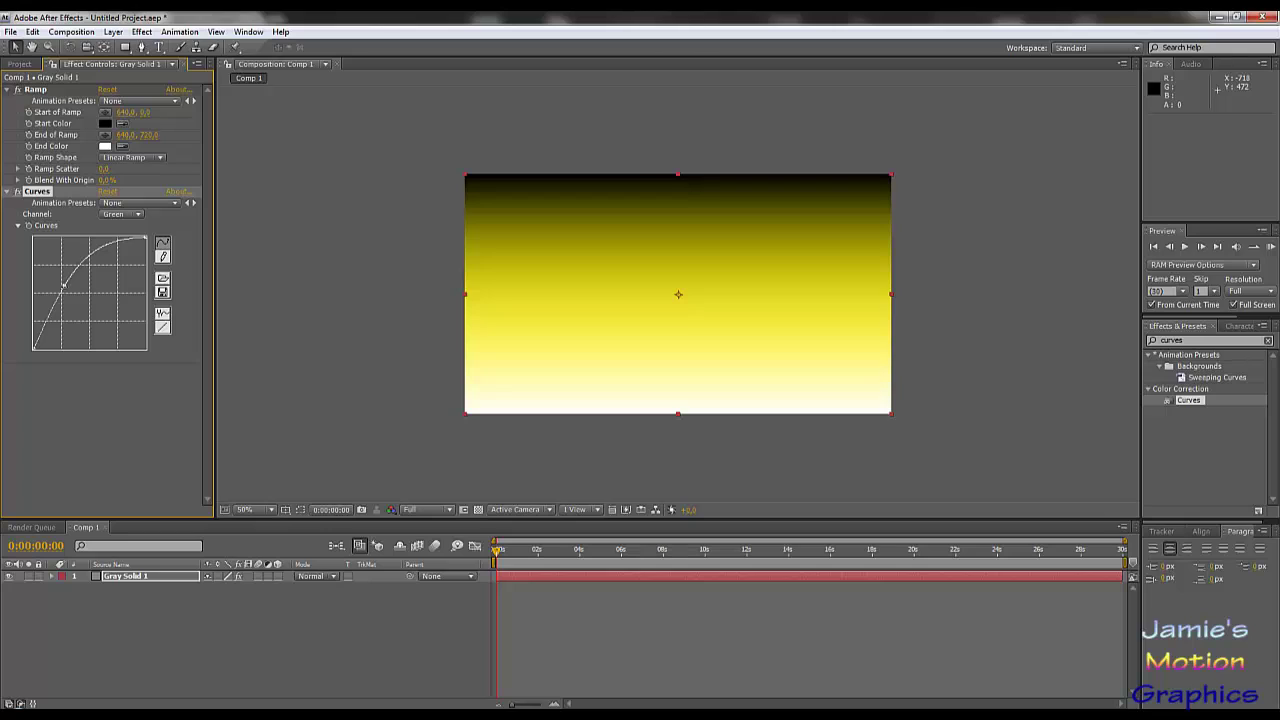
drag(63, 285, 148, 243)
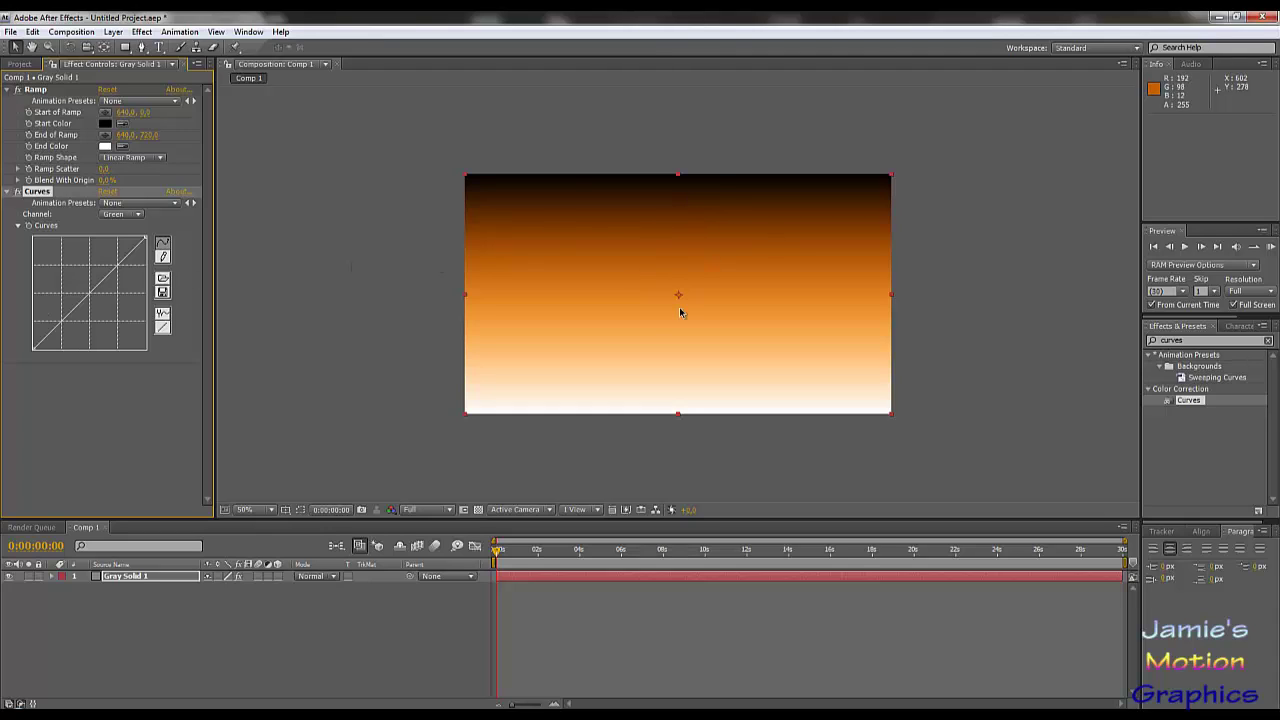
drag(96, 288, 96, 301)
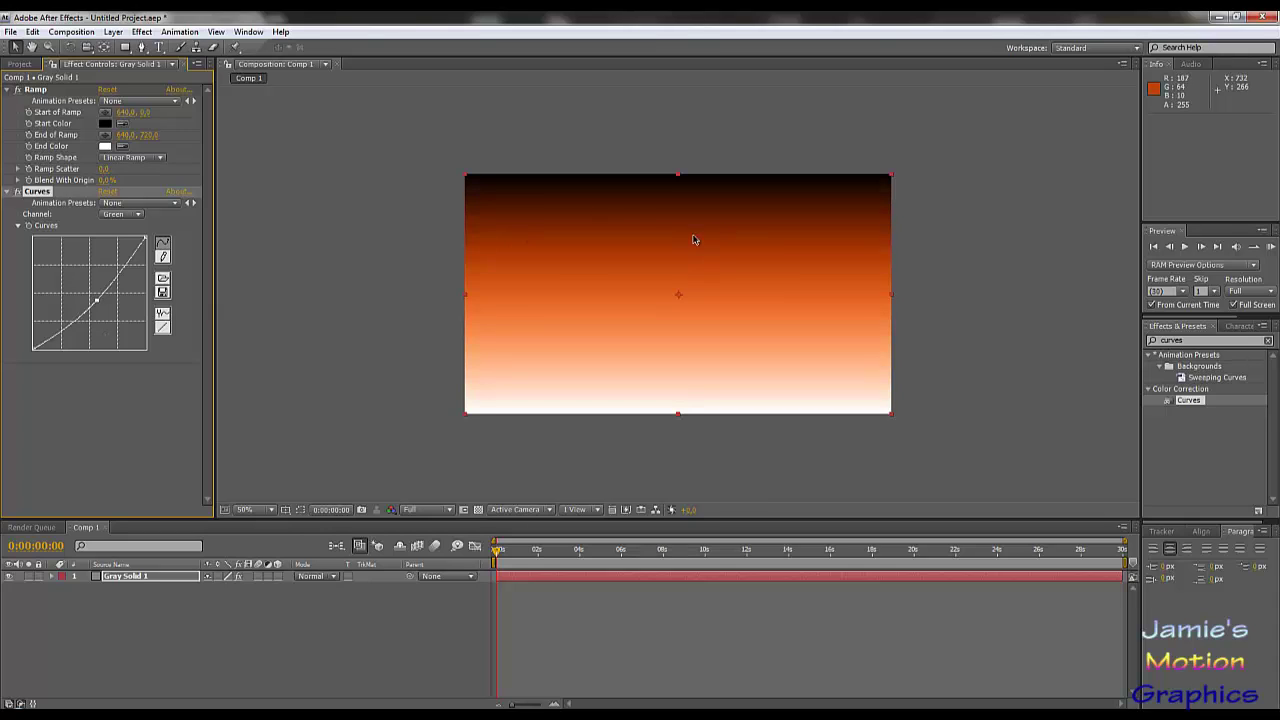
Step: Try a second, low point on the Green curve, undo it, and pull the remaining point down to the graph's lower-right corner
drag(116, 276, 116, 320)
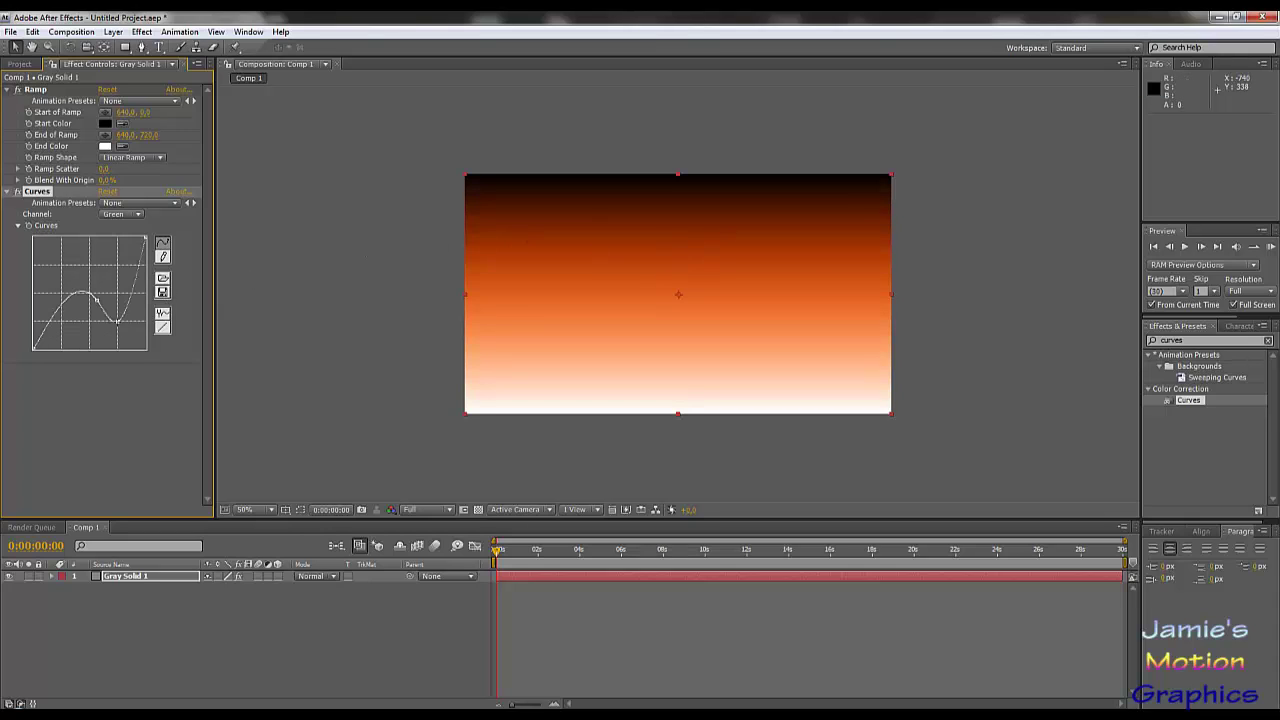
key(ctrl+z)
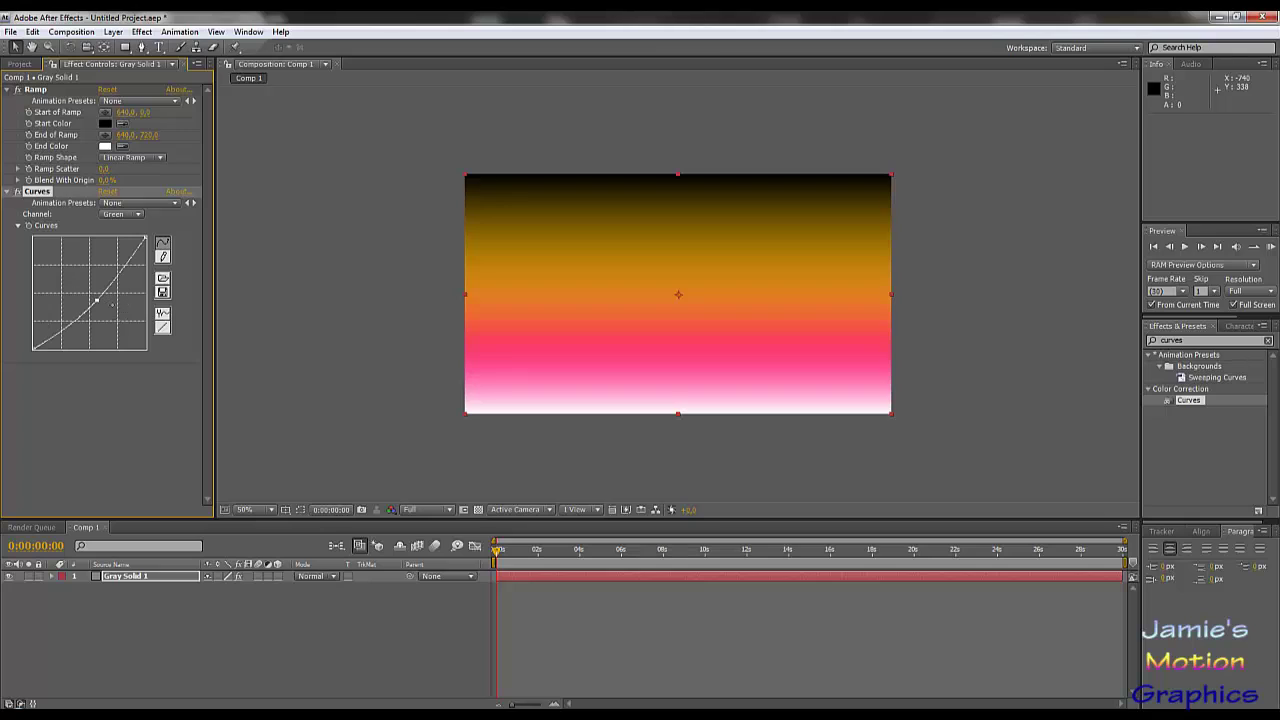
drag(96, 300, 111, 314)
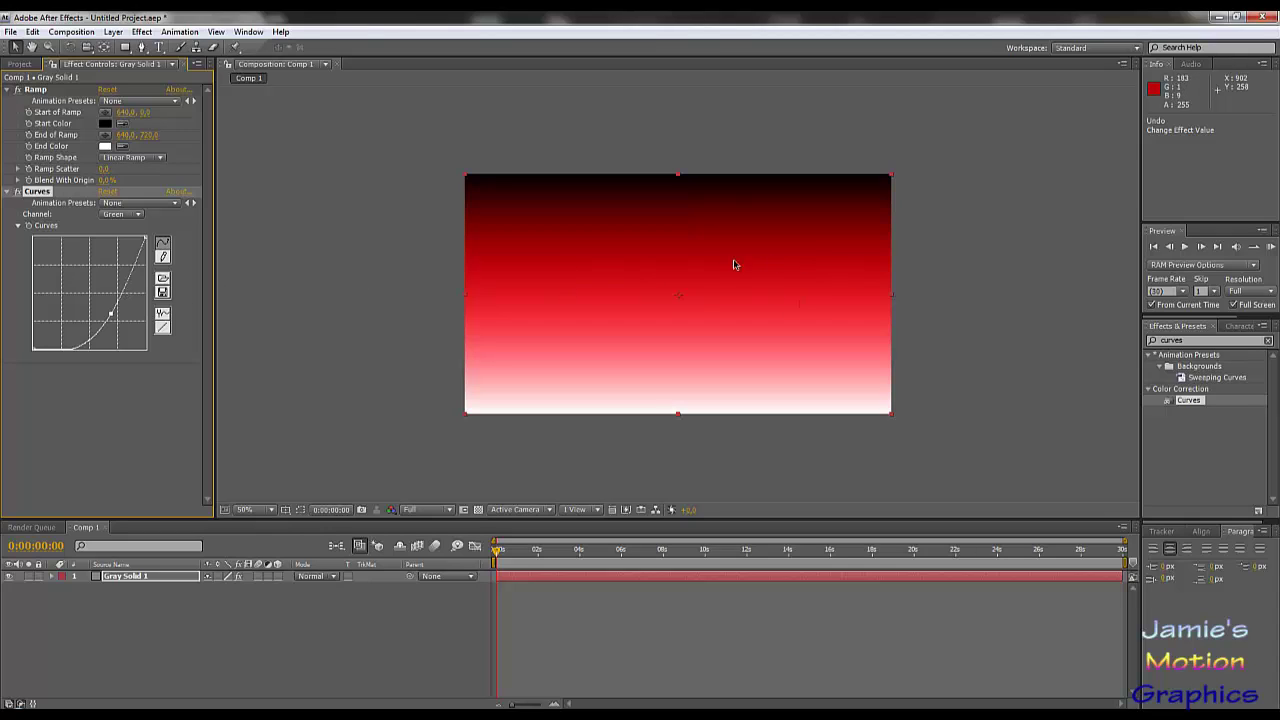
drag(111, 314, 143, 360)
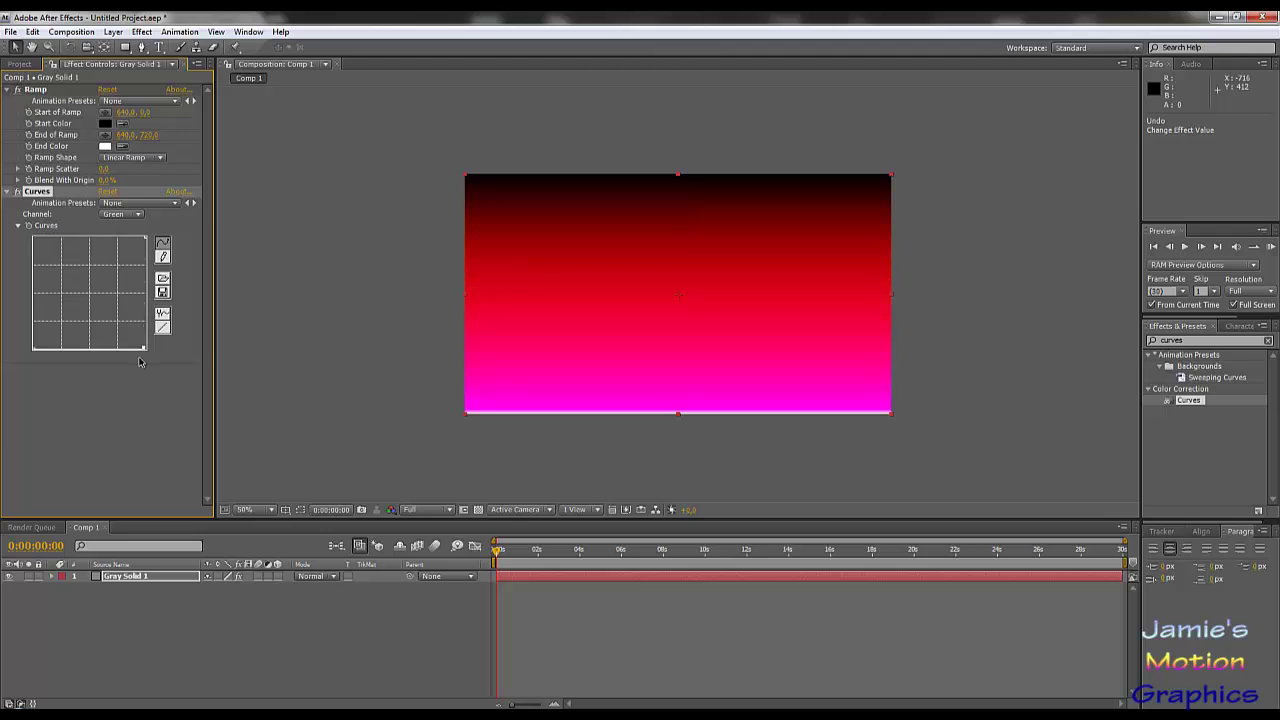
Step: Pull the Blue channel curve down into the graph's lower-right corner to turn the gradient pure red
click(121, 215)
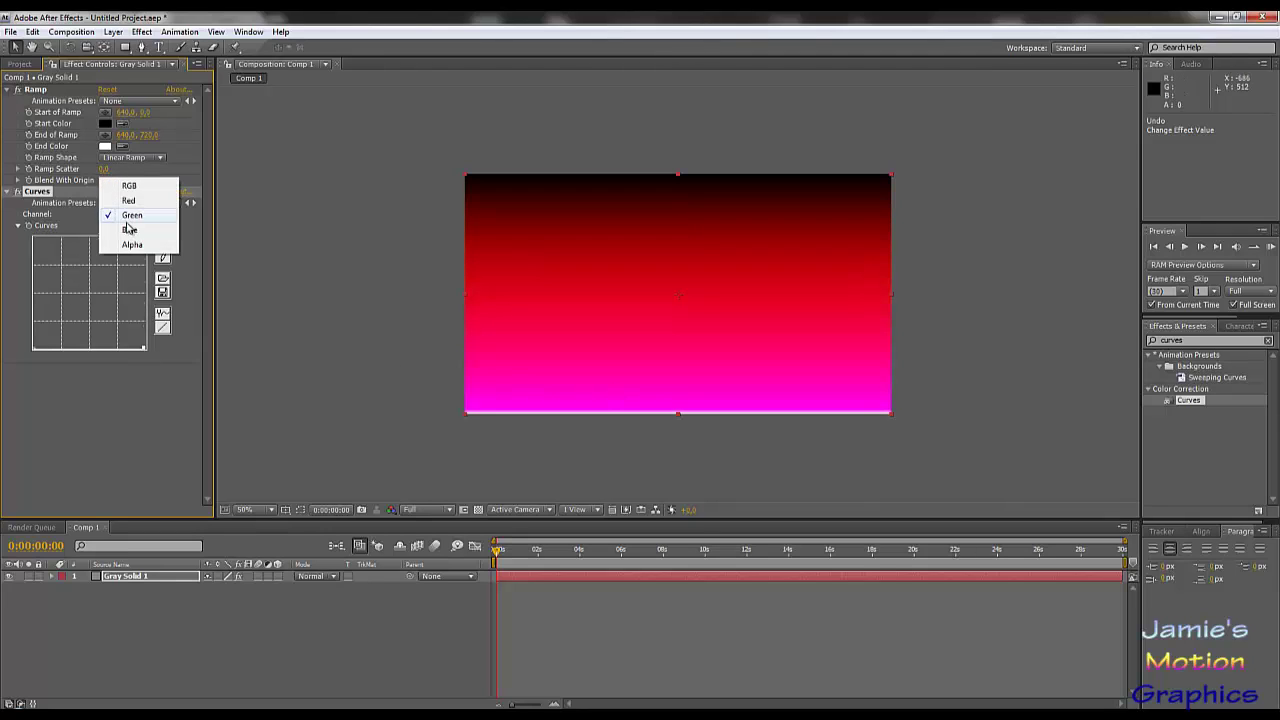
click(132, 241)
drag(110, 318, 145, 345)
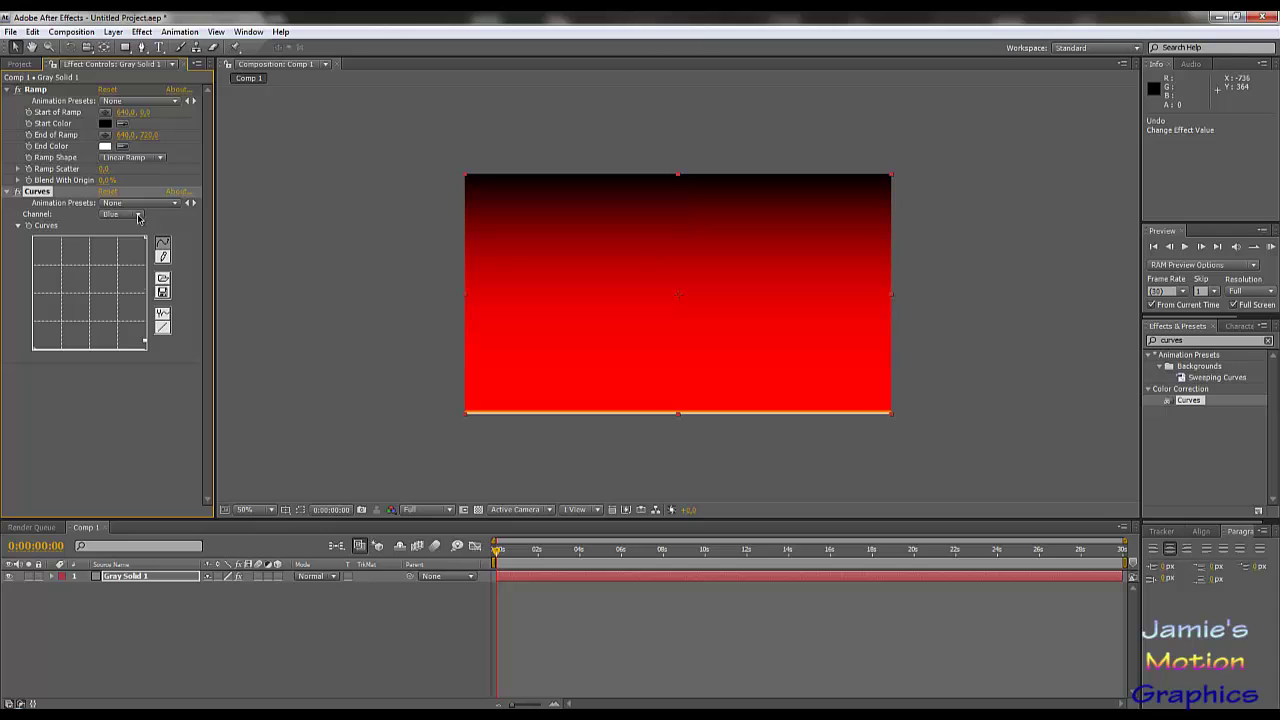
Step: Reset the Curves effect and bend the Red channel curve below the diagonal to tint the gradient teal
click(111, 193)
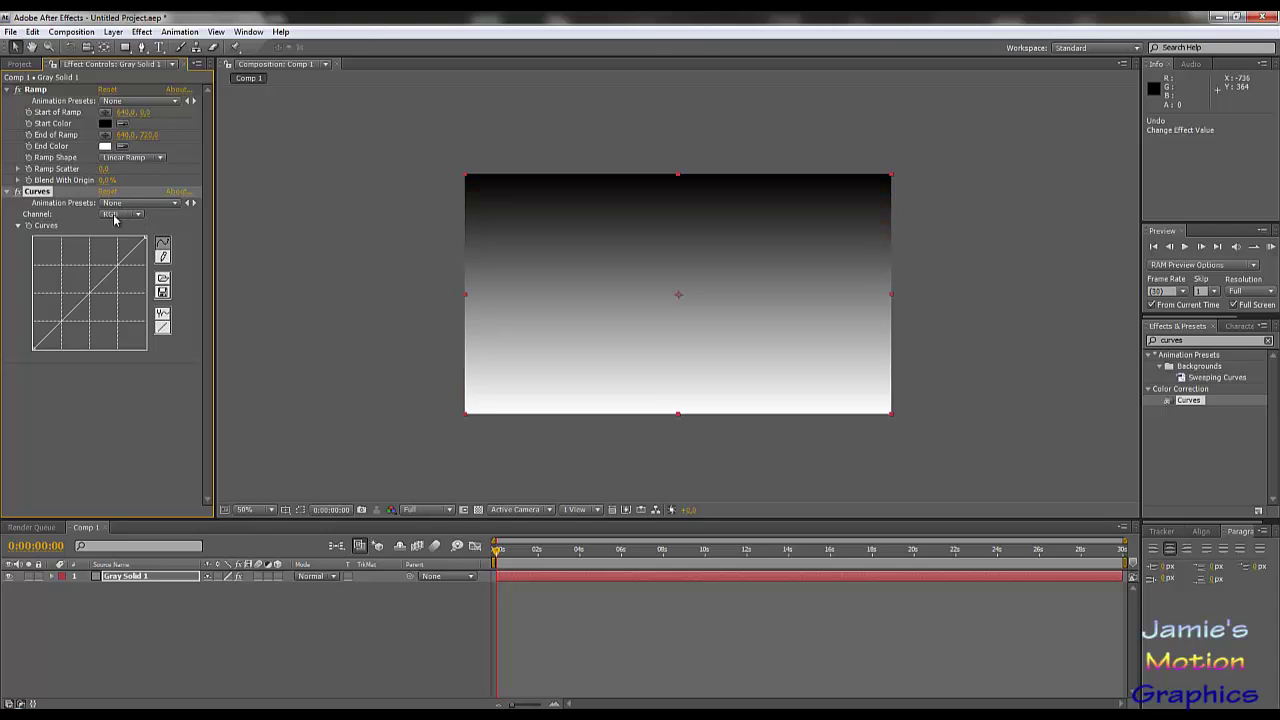
click(114, 214)
click(118, 229)
drag(104, 280, 113, 320)
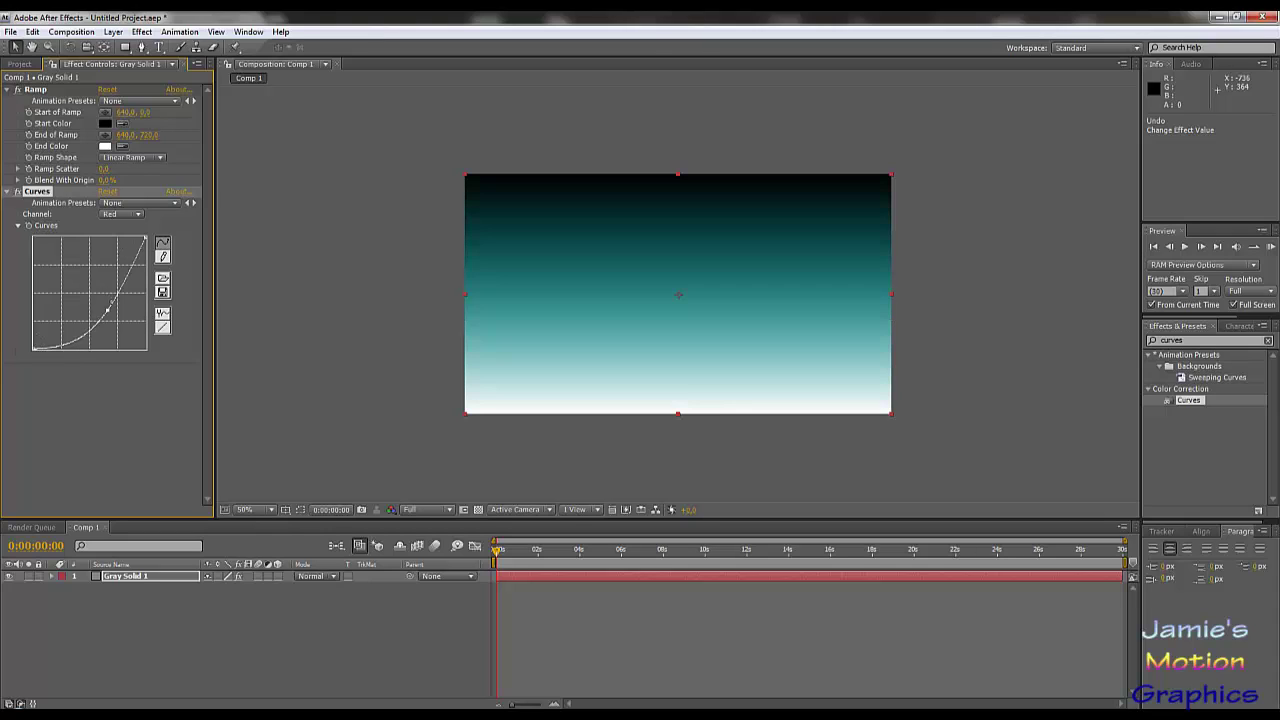
Step: Vary the depth of the Red curve's bend, finishing with its point near the graph's lower-right corner for a strong cyan
drag(107, 311, 115, 320)
drag(74, 340, 48, 345)
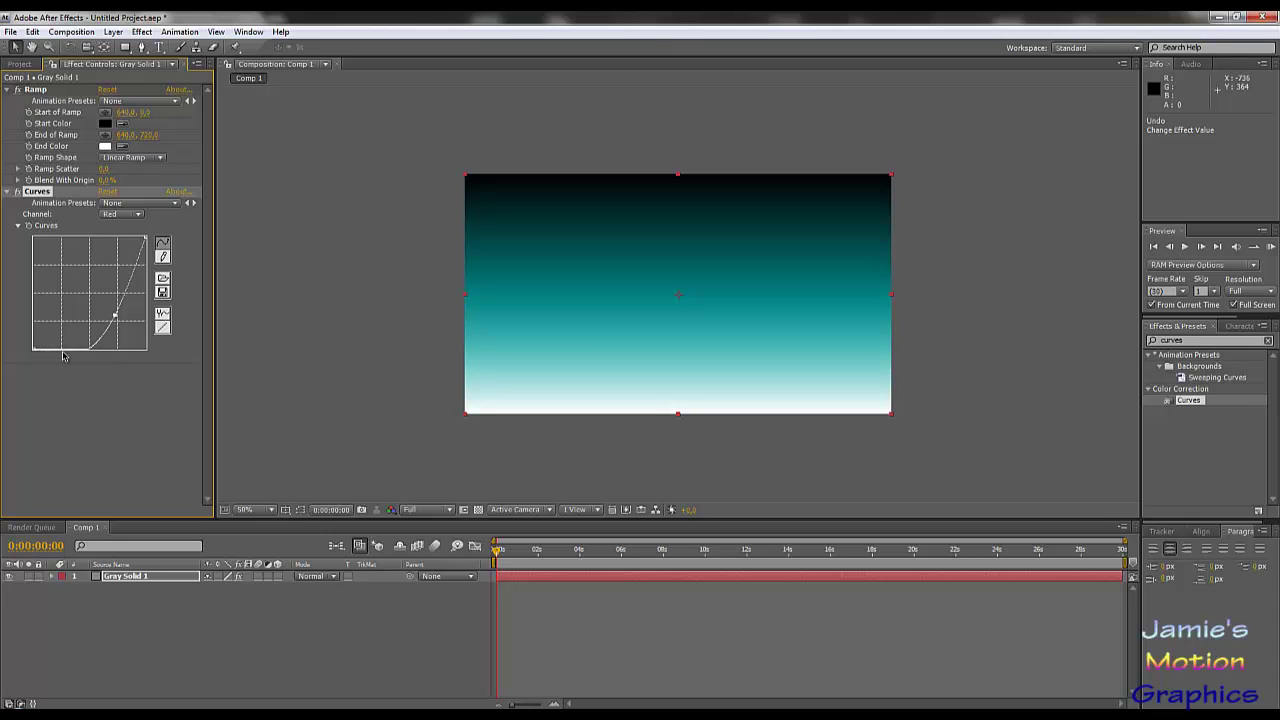
drag(115, 314, 108, 310)
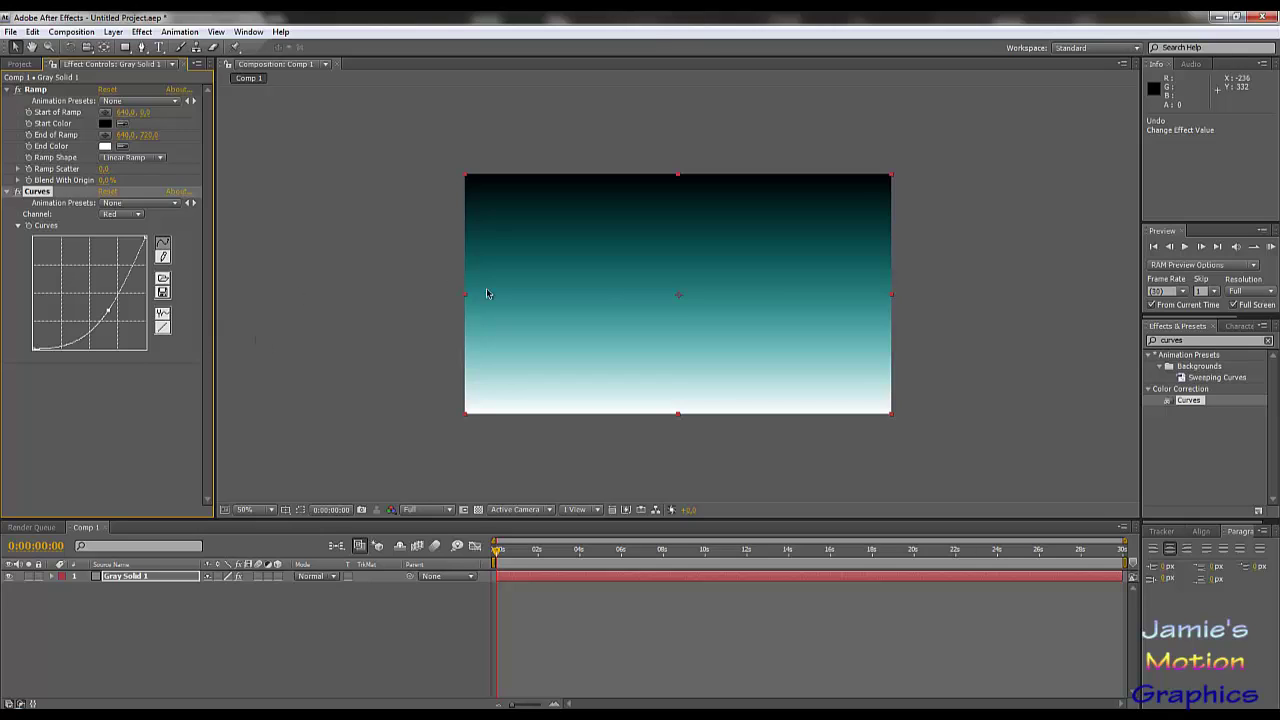
drag(108, 311, 111, 315)
drag(111, 315, 129, 326)
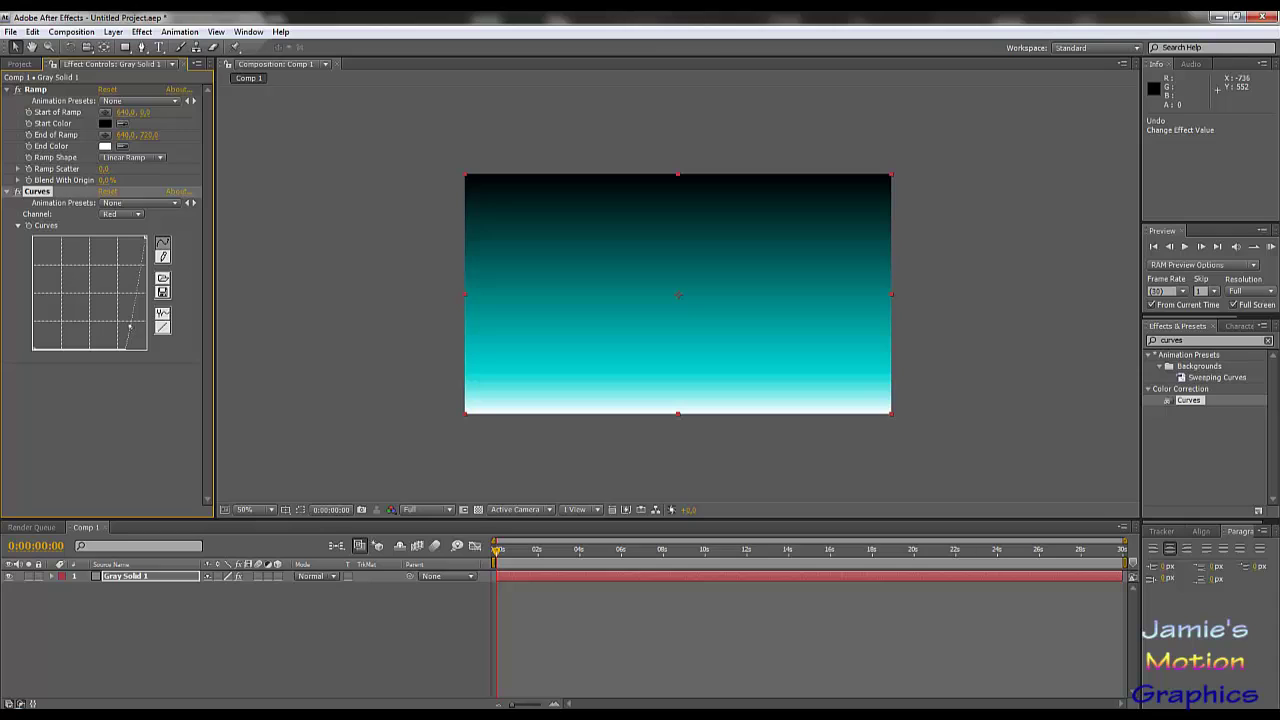
Step: Reset the Curves effect and give the Red channel curve a moderate bend below the diagonal
click(105, 192)
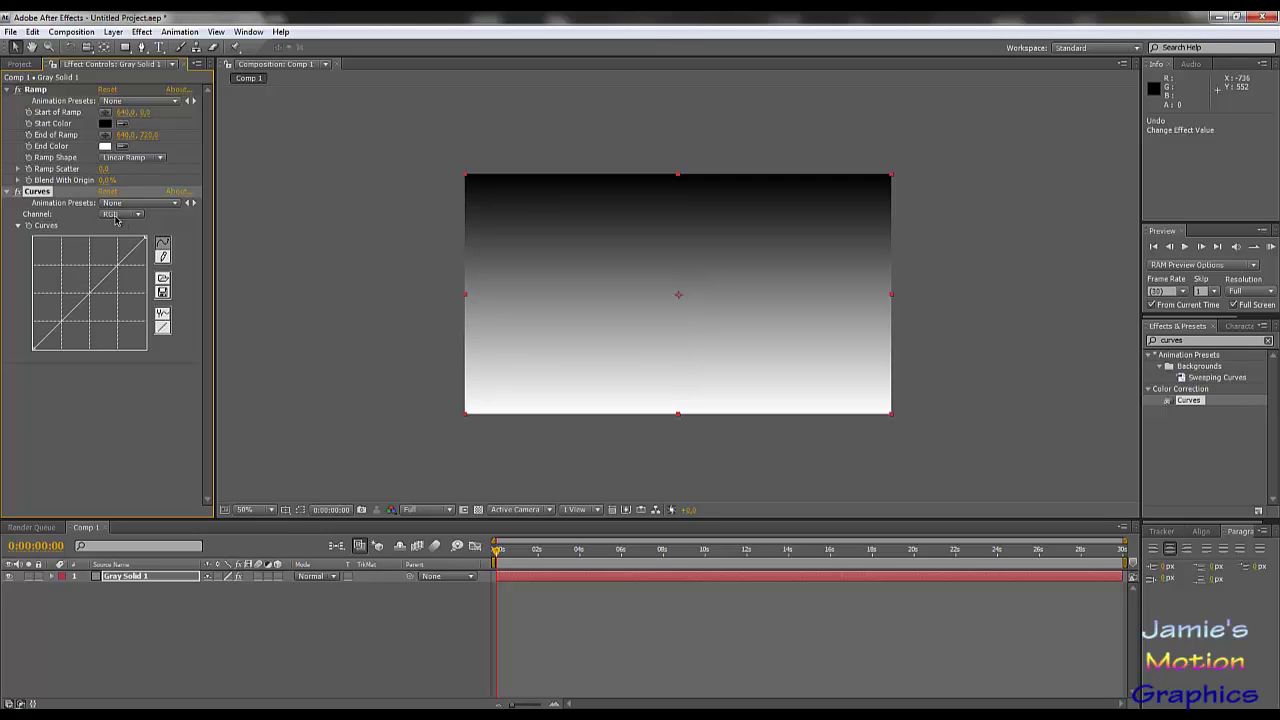
click(116, 216)
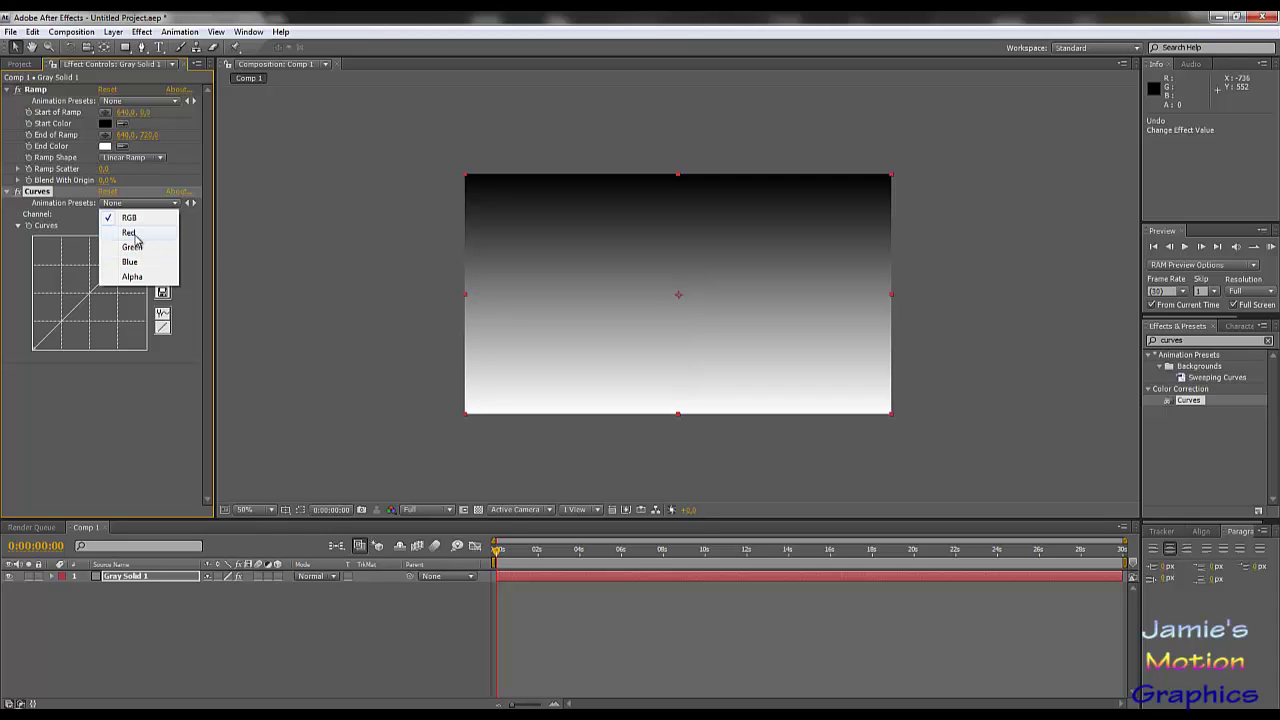
click(134, 234)
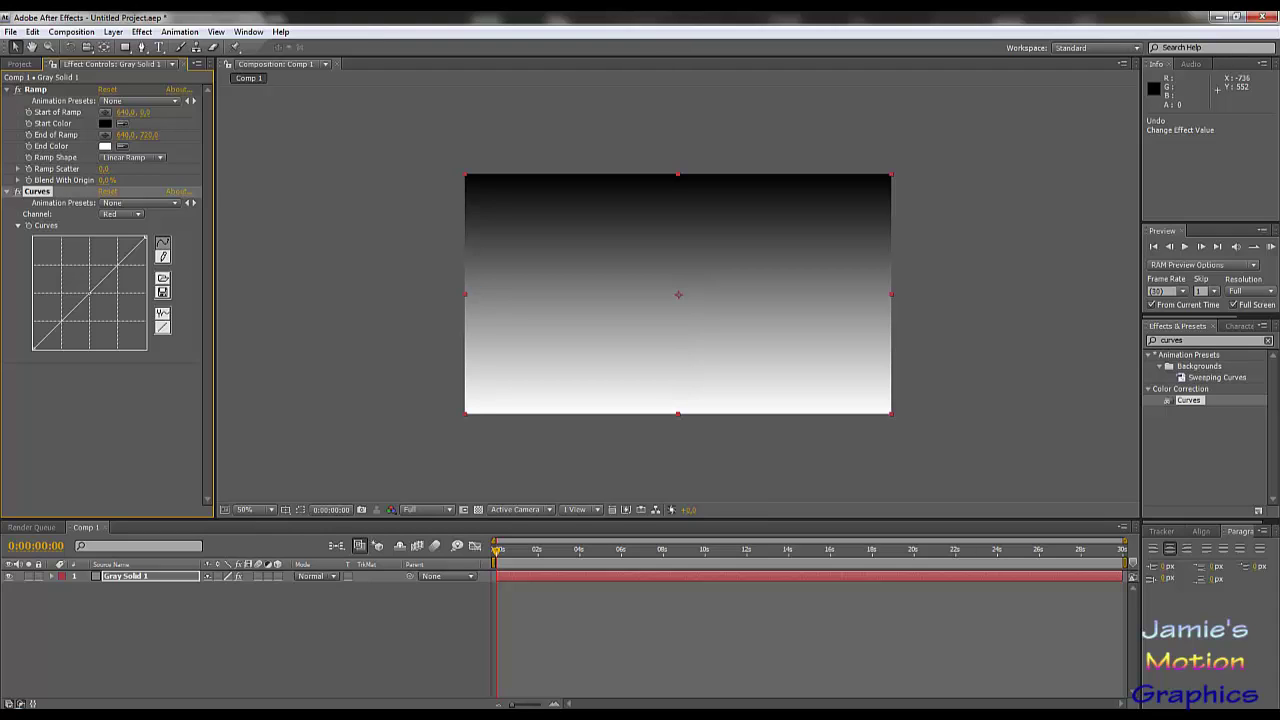
mouse_move(91, 293)
mouse_down()
mouse_move(134, 332)
mouse_move(115, 298)
mouse_up()
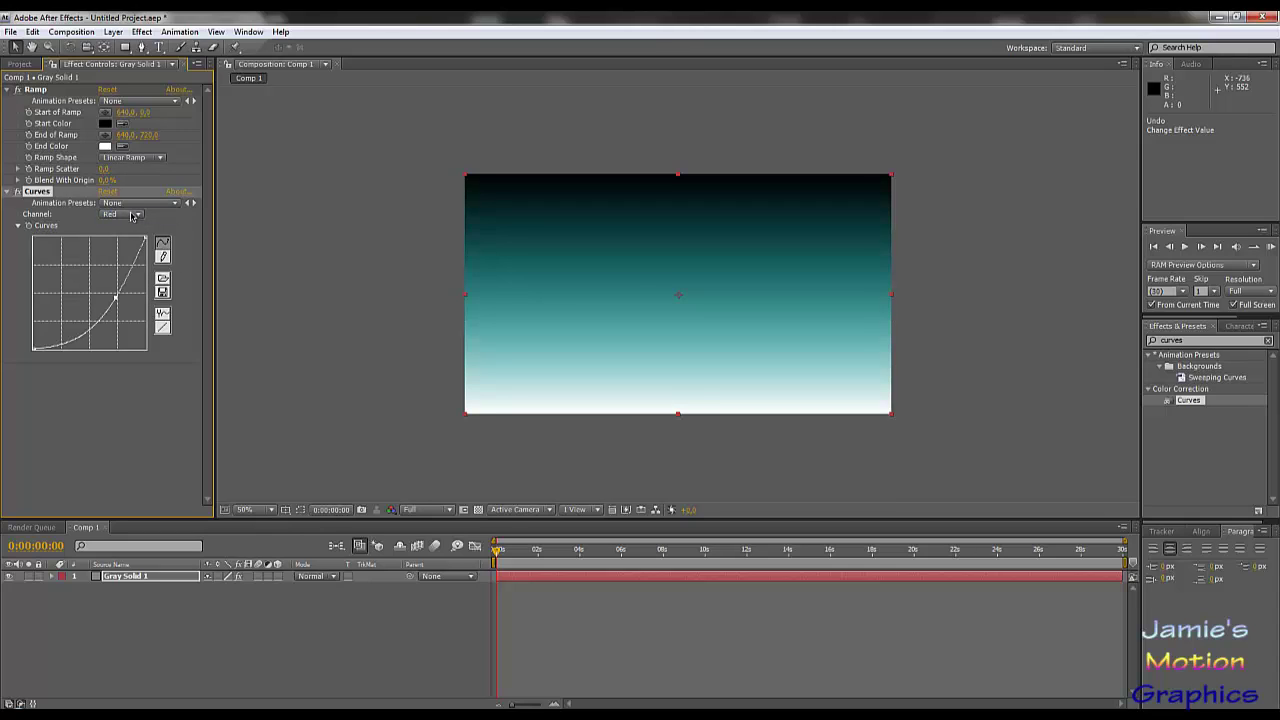
Step: Bend the Green channel curve above the diagonal and the Blue channel curve below it to turn the gradient green
click(133, 217)
click(132, 229)
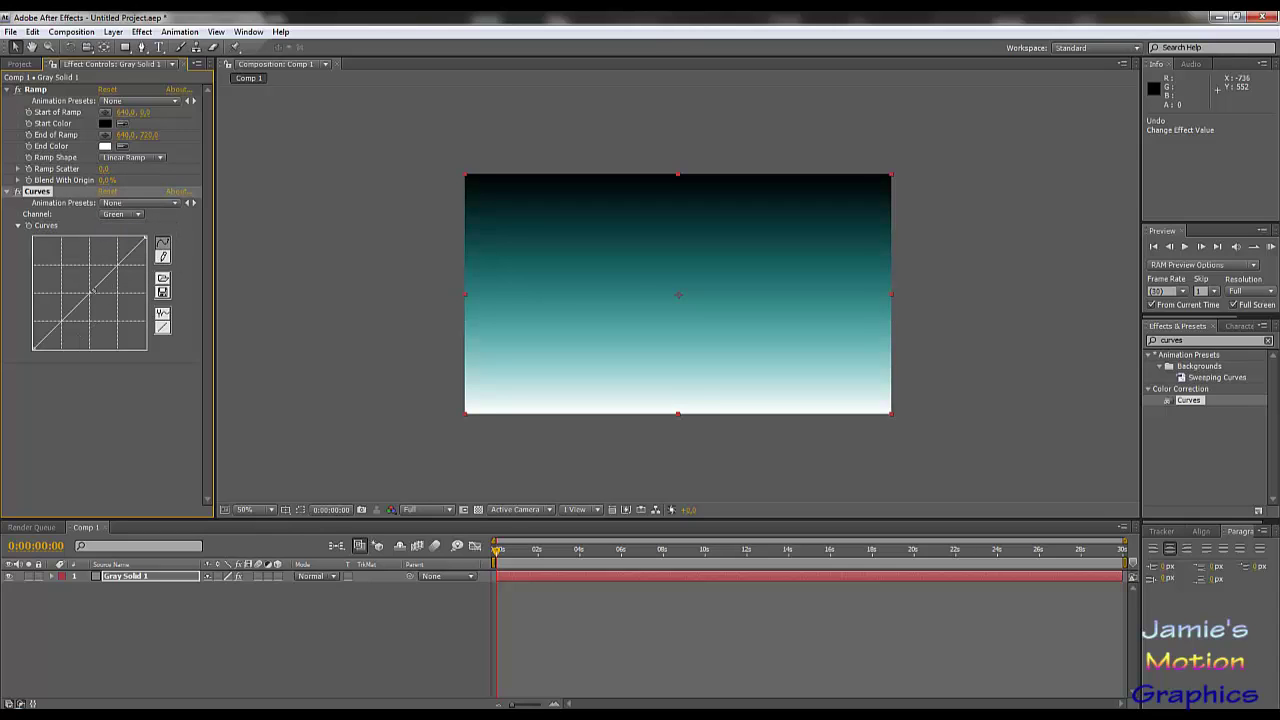
drag(75, 308, 75, 285)
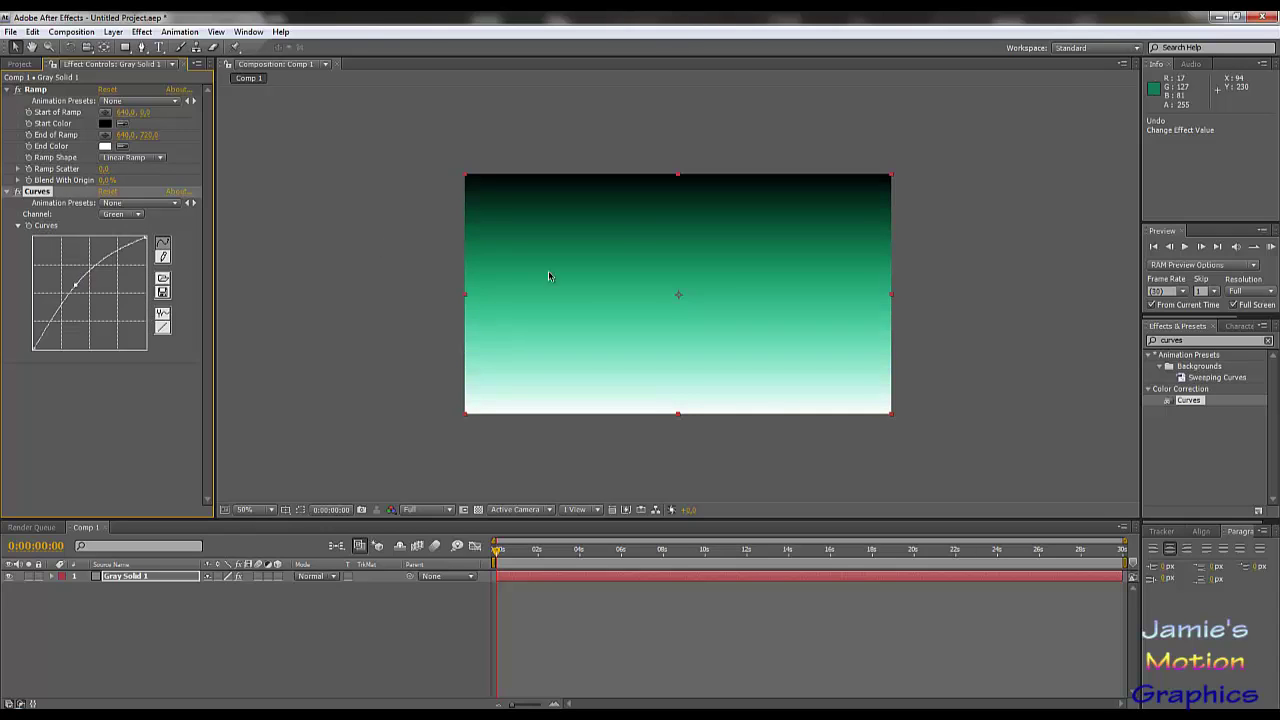
click(138, 216)
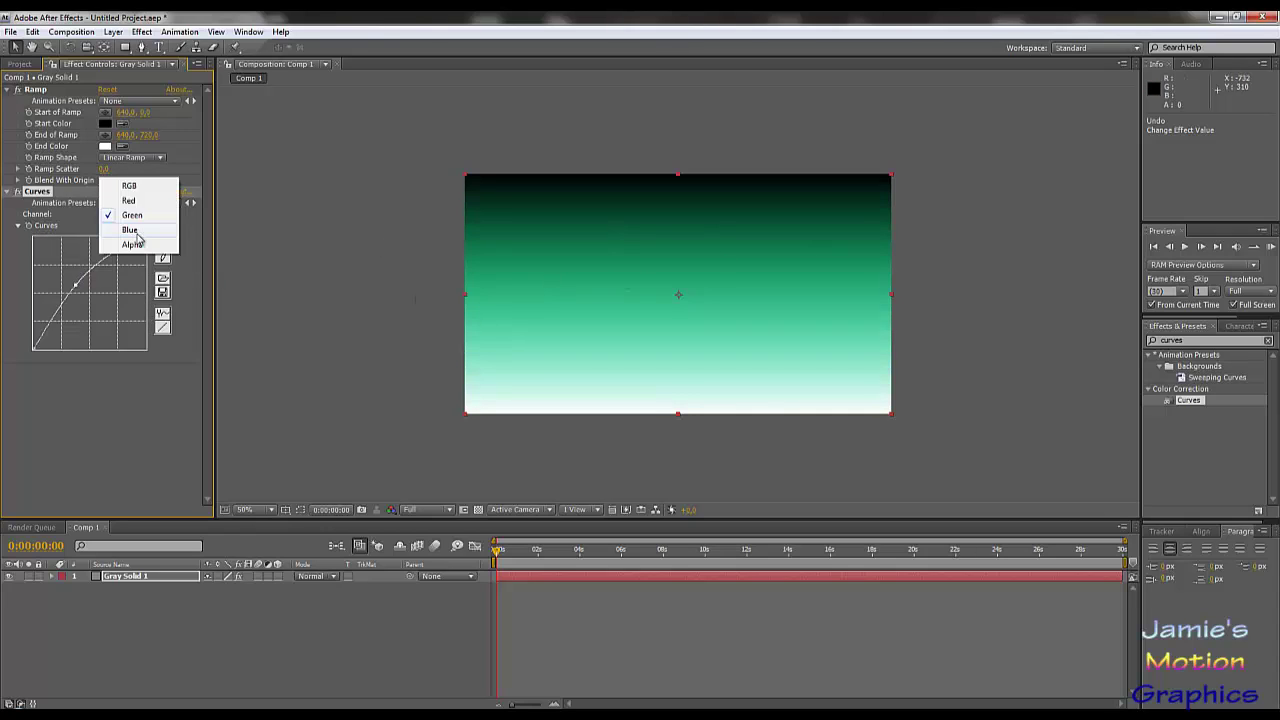
click(130, 230)
drag(78, 304, 105, 311)
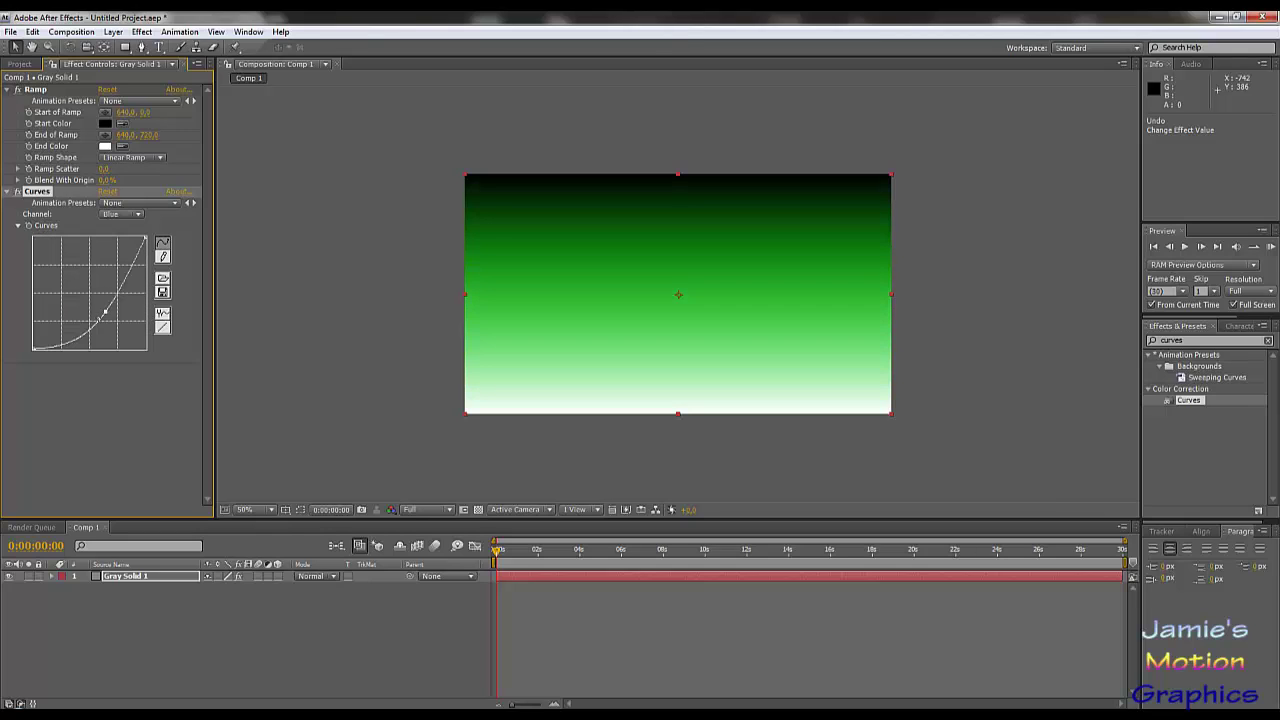
Step: Push the Blue curve's point toward the graph's lower-right corner for a yellow-green, and return it to a moderate downward bend
drag(107, 315, 55, 350)
drag(106, 313, 125, 330)
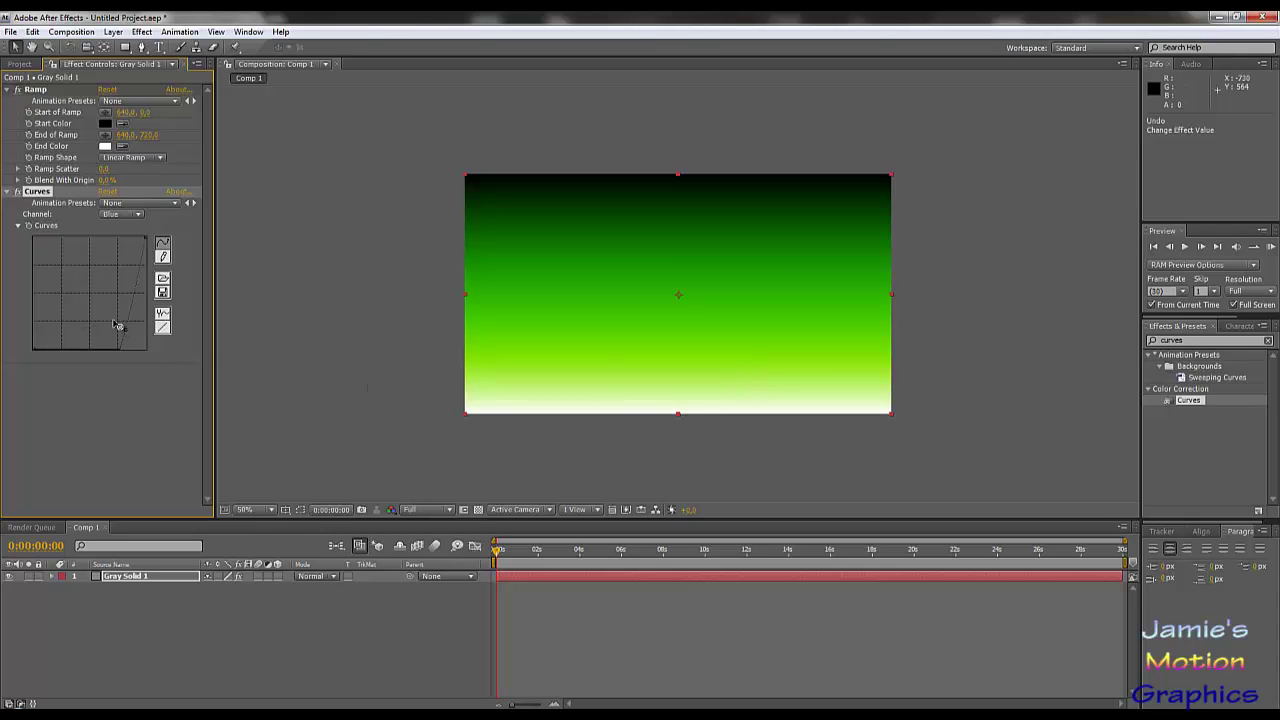
drag(127, 335, 108, 313)
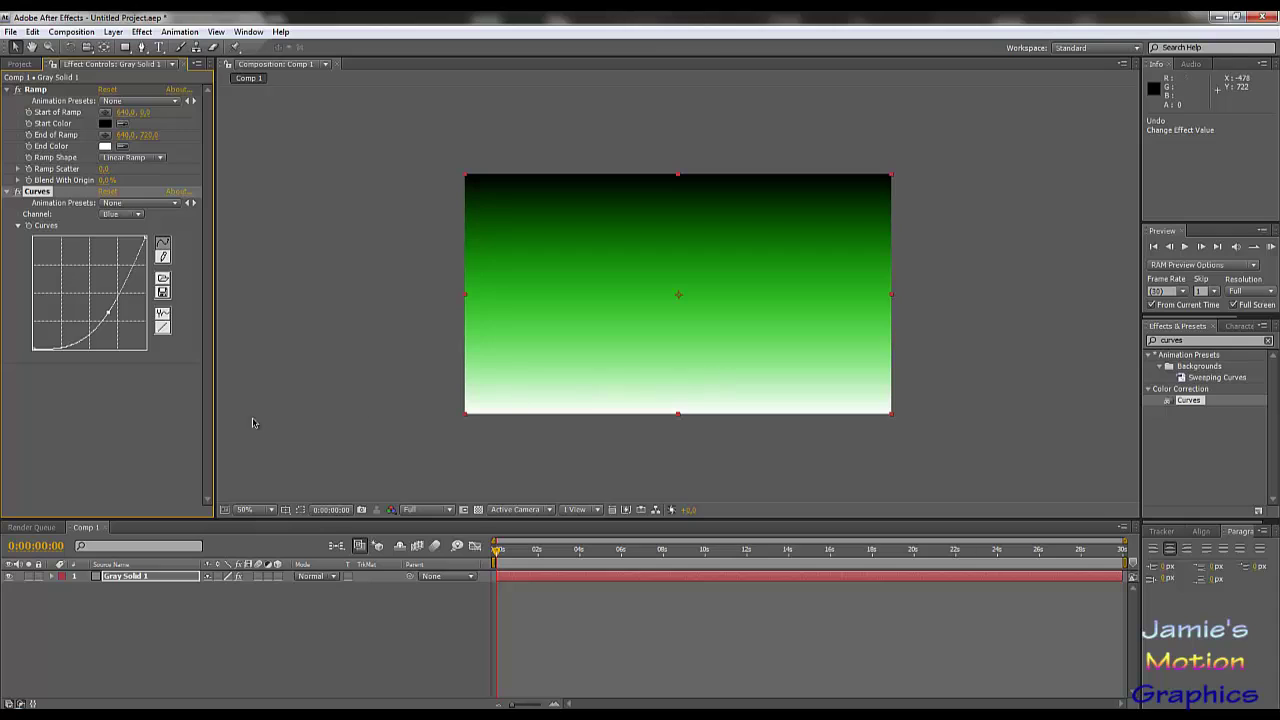
click(118, 418)
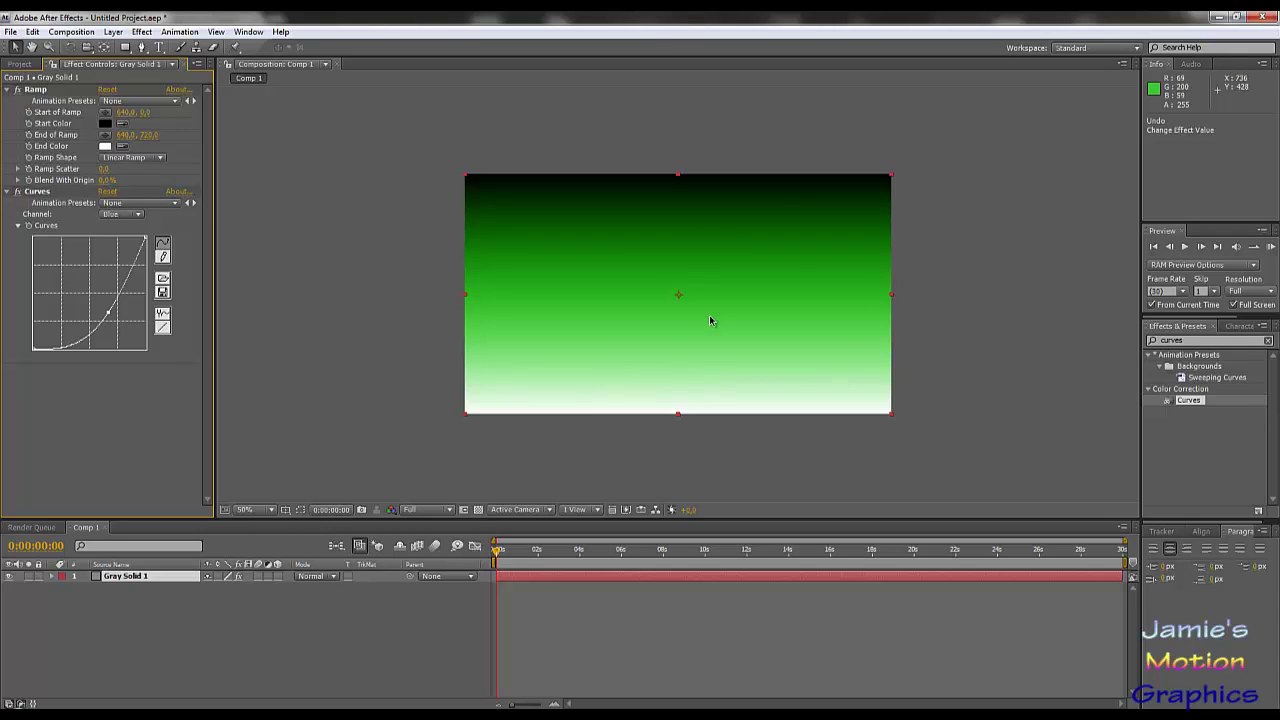
click(125, 215)
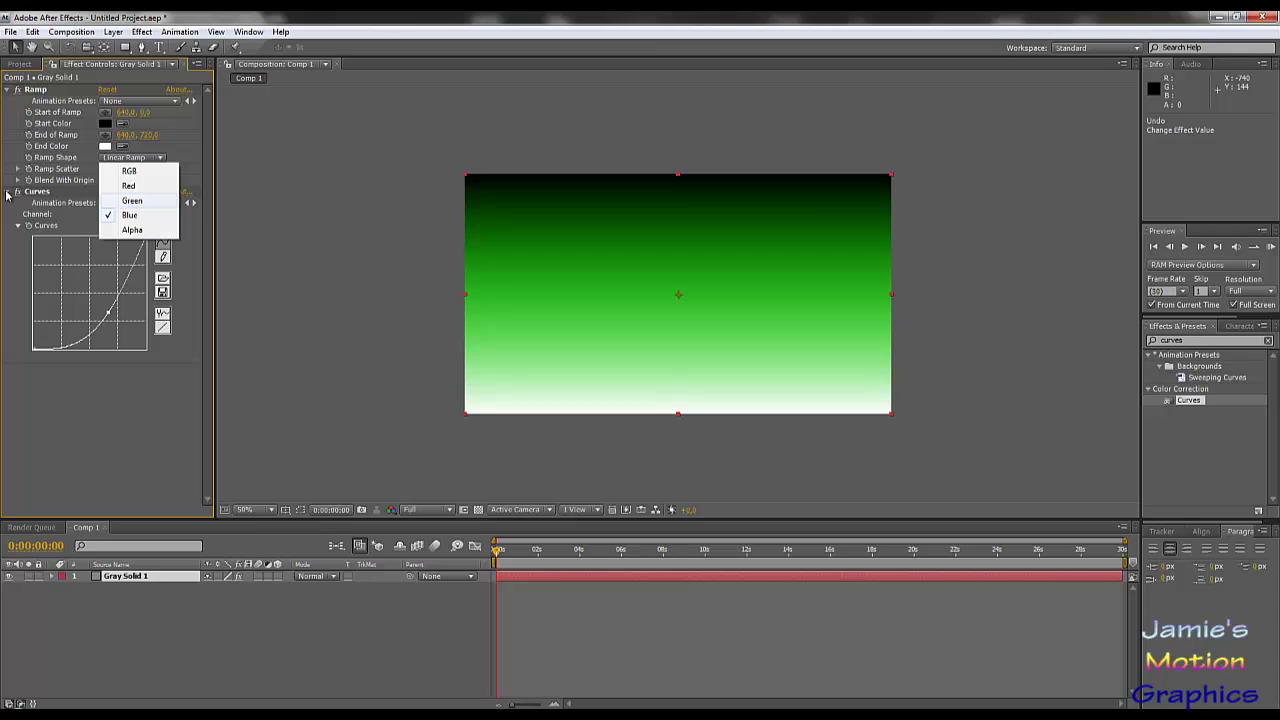
click(201, 368)
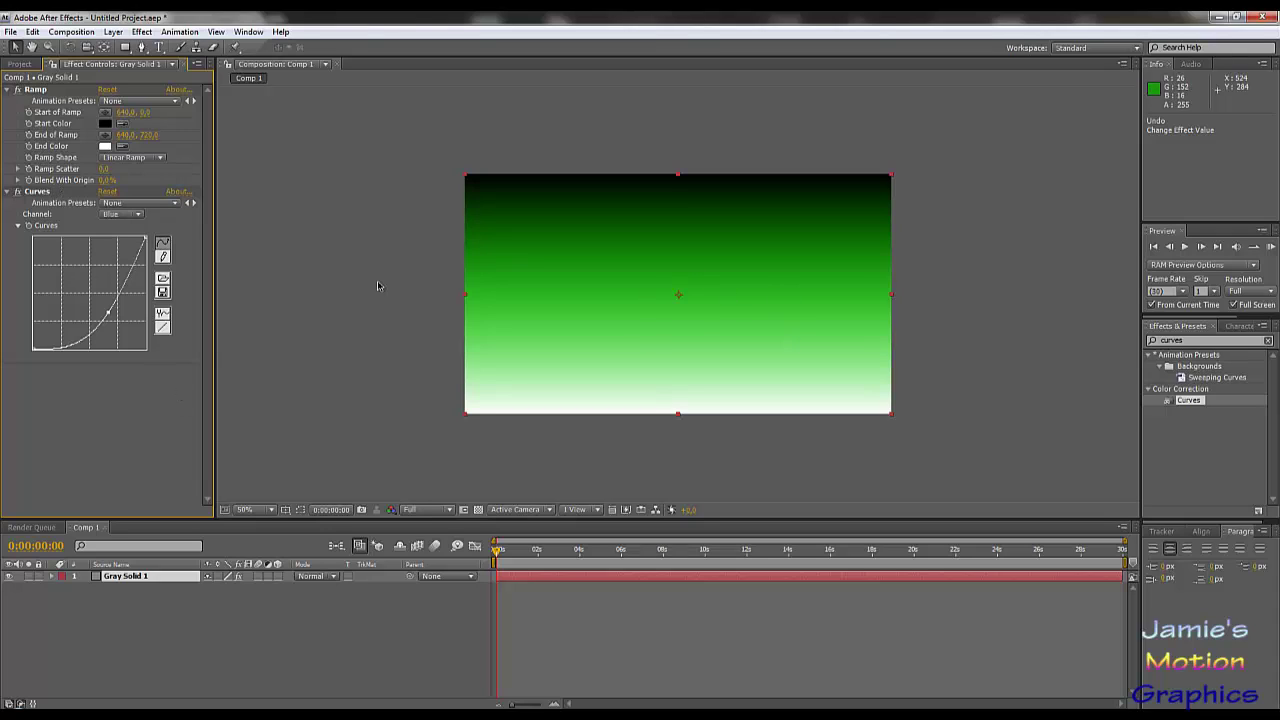
Step: Reset the Curves effect and bend the Green channel curve well below the diagonal to tint the gradient purple
click(107, 191)
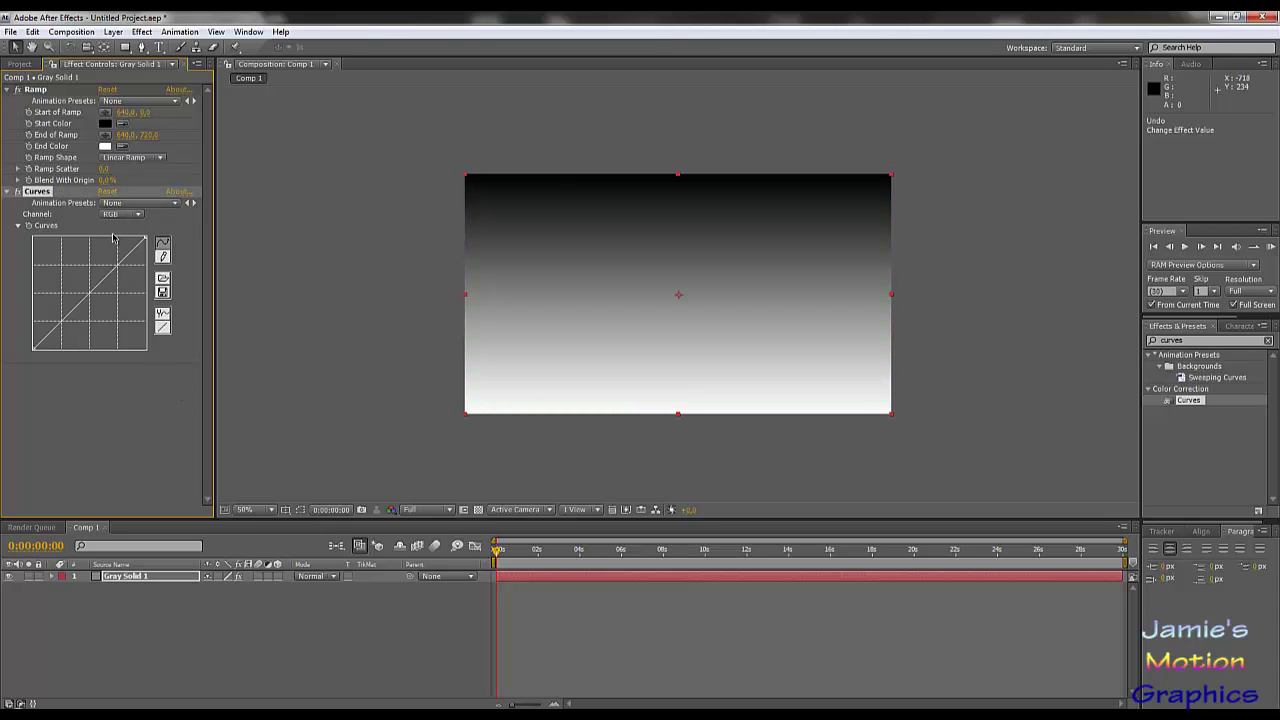
click(124, 216)
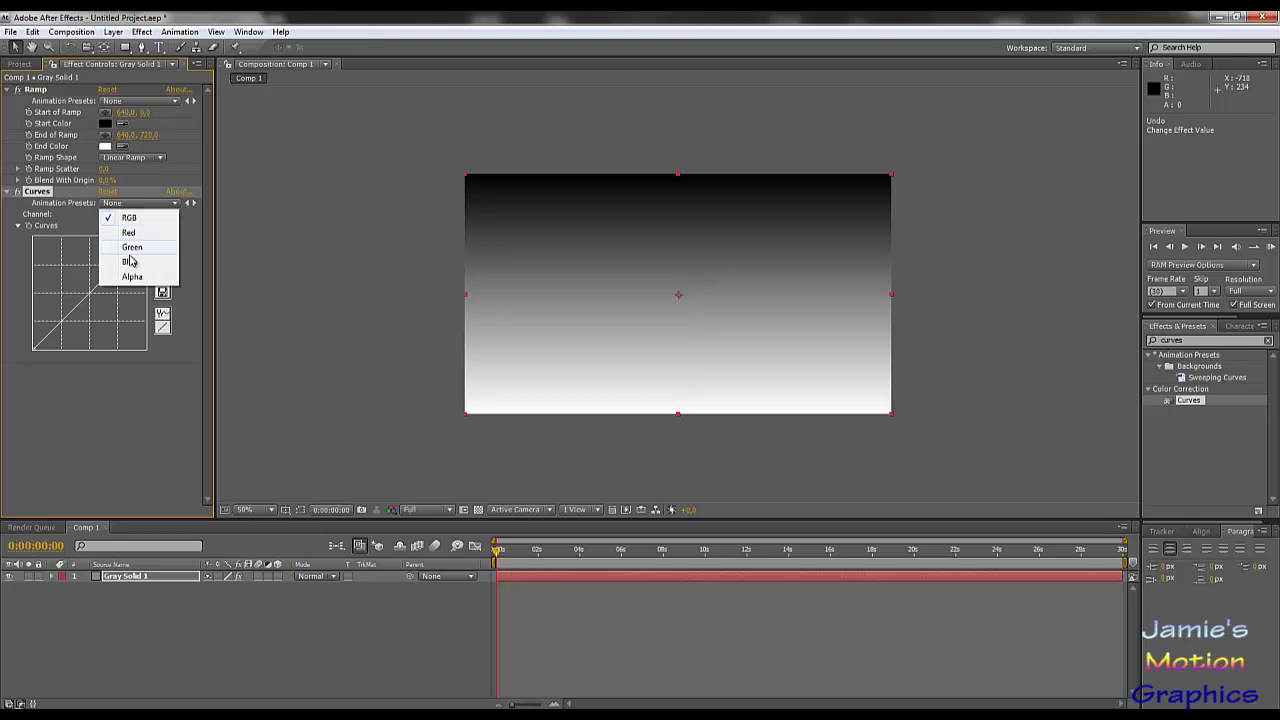
click(131, 247)
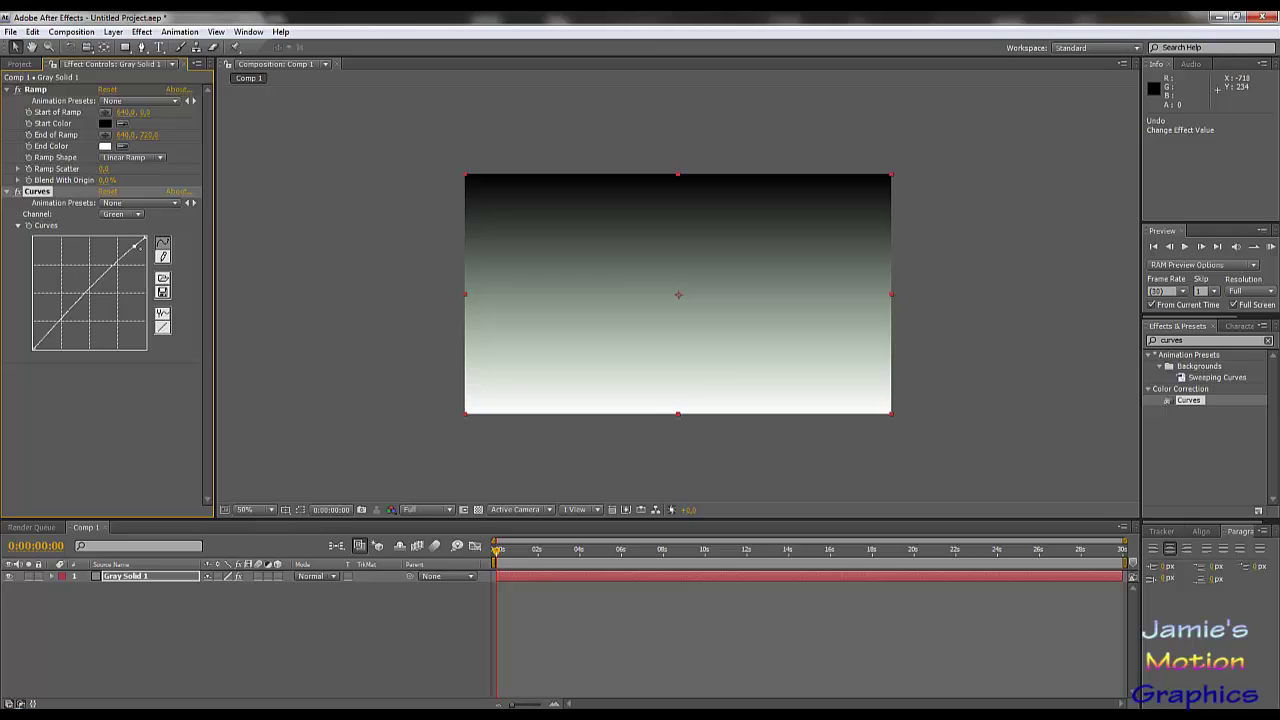
drag(134, 245, 101, 319)
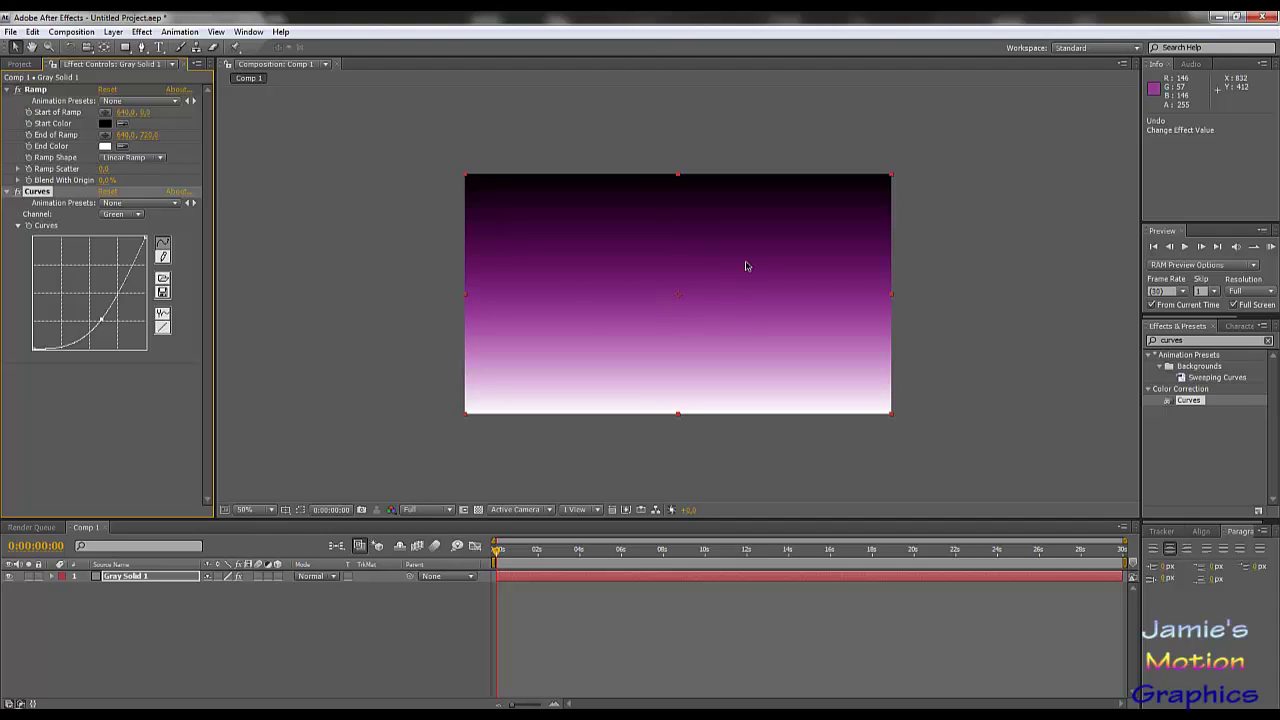
Step: Bend the Red channel curve slightly below the diagonal, and raise its point well above it to turn the gradient pink
click(132, 214)
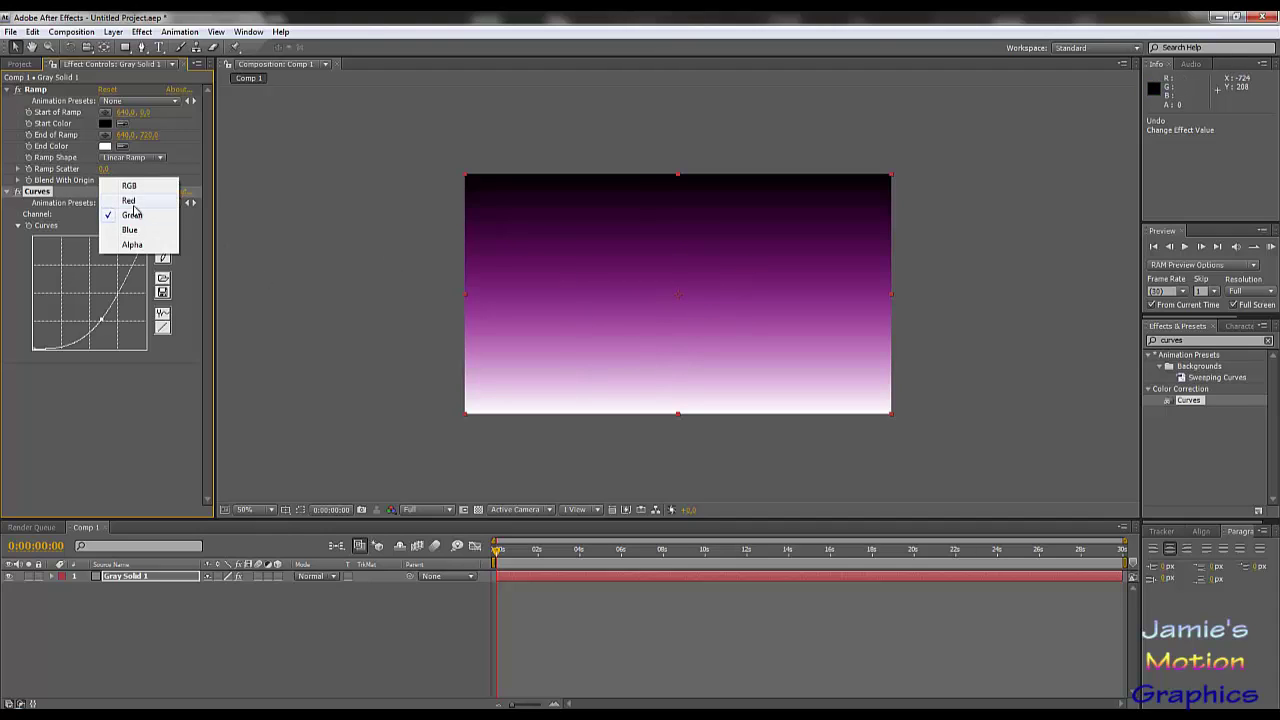
click(130, 201)
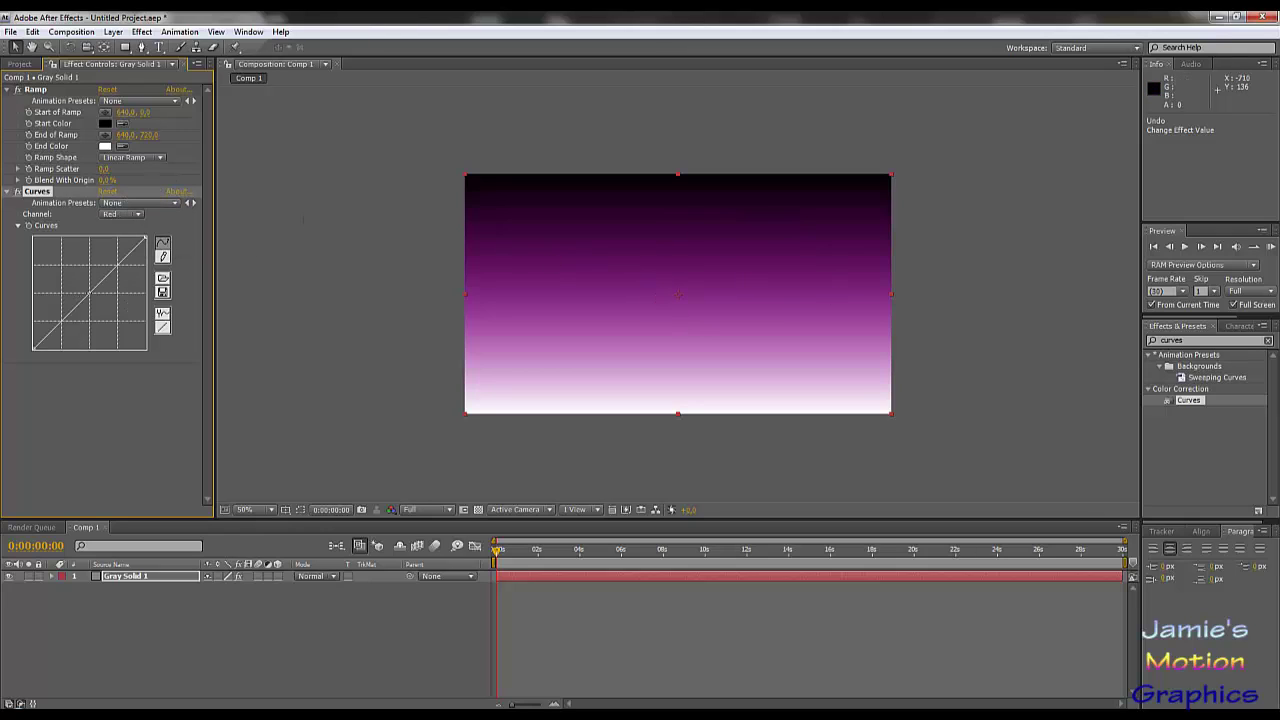
drag(93, 289, 96, 299)
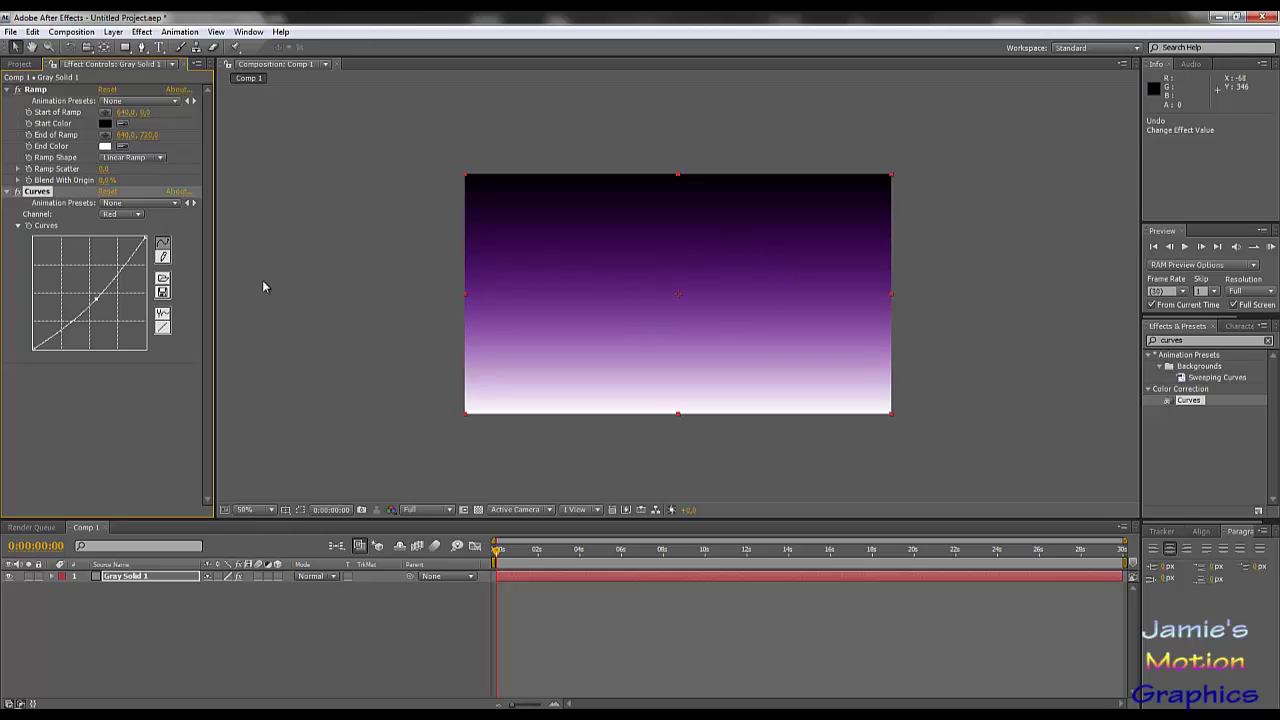
drag(96, 299, 72, 286)
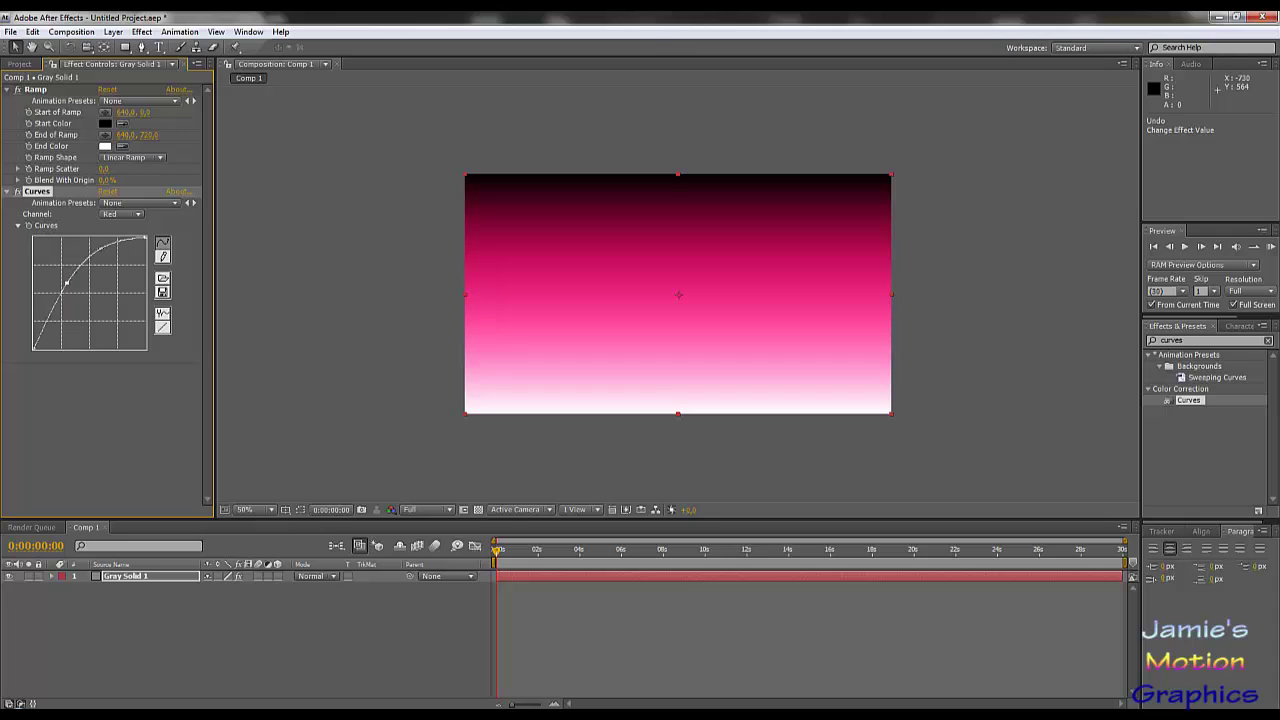
Step: Bend the Blue channel curve above the diagonal for magenta, and pull its point below the diagonal for red
click(138, 216)
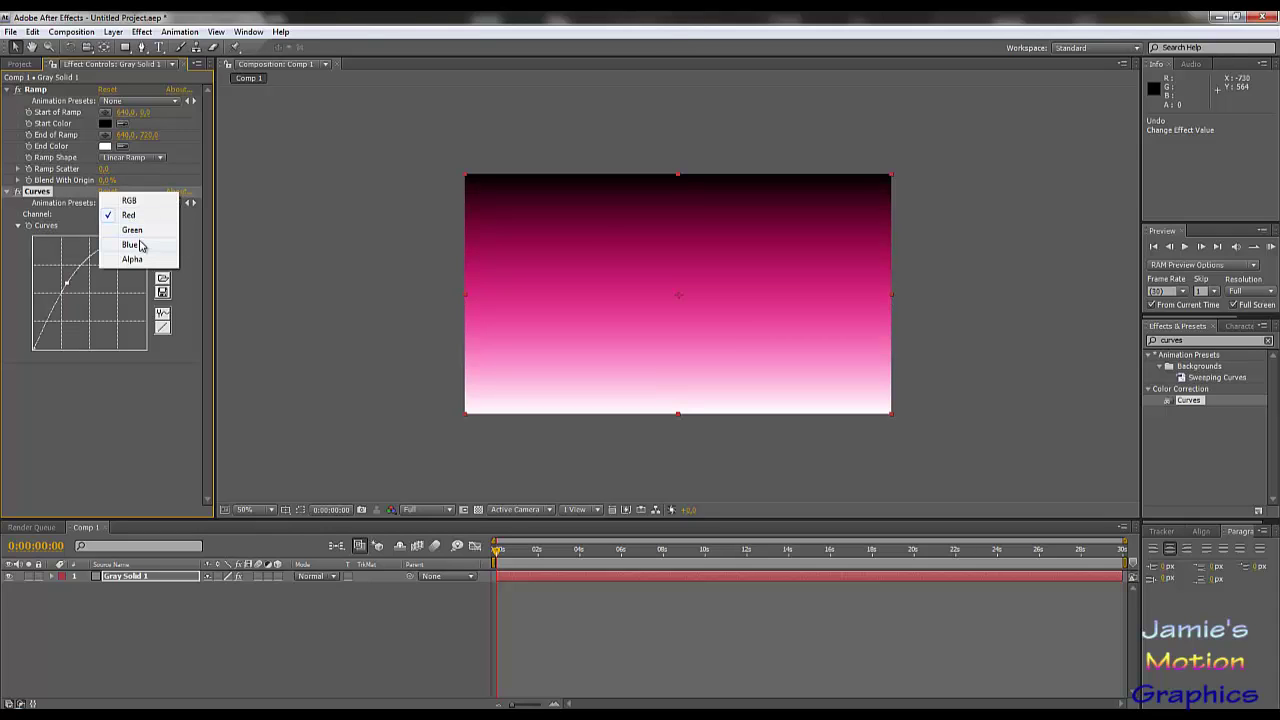
click(133, 246)
drag(90, 293, 70, 279)
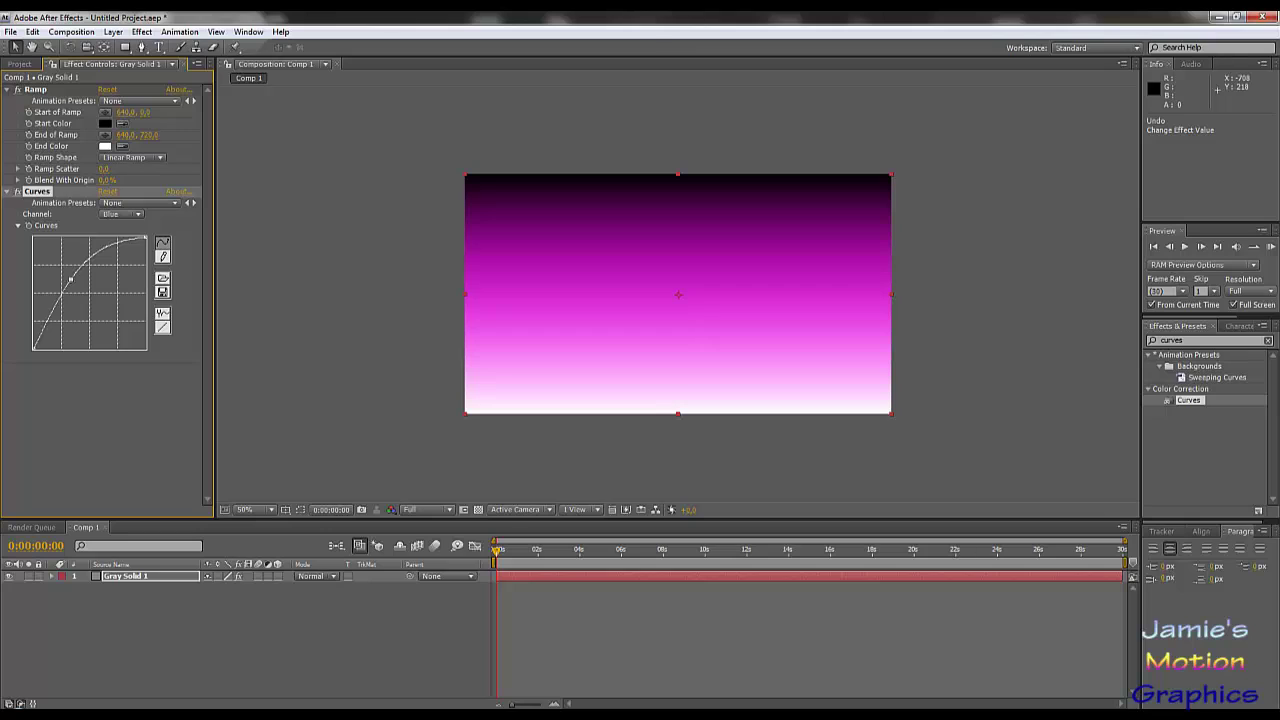
drag(70, 279, 107, 307)
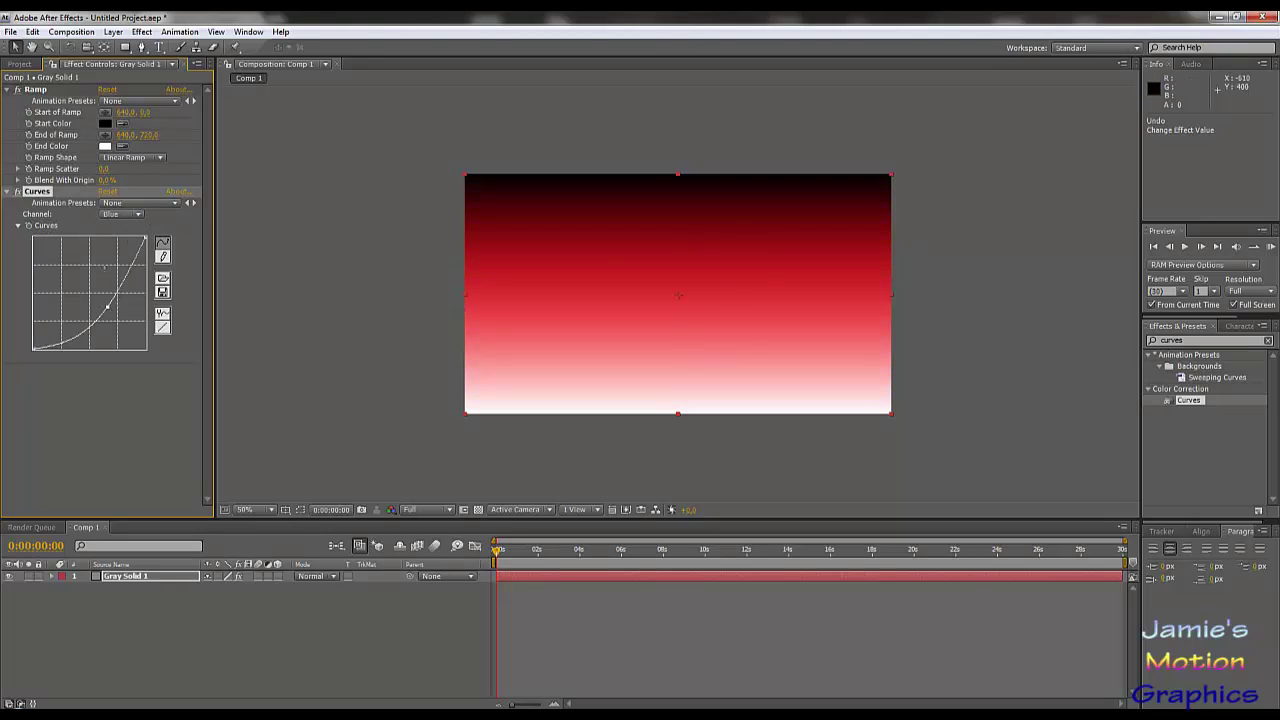
Step: Reset the Curves effect and bend the Red channel curve above the diagonal to tint the gradient's midtones light red
click(107, 192)
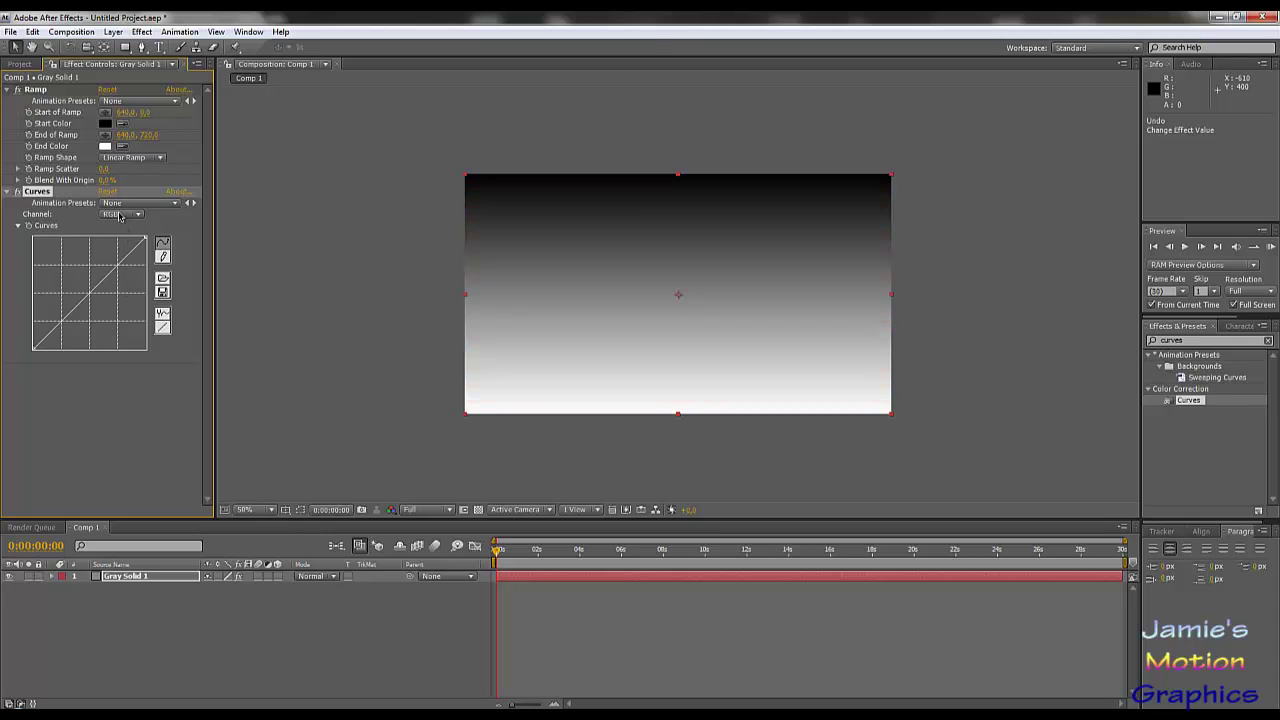
click(119, 216)
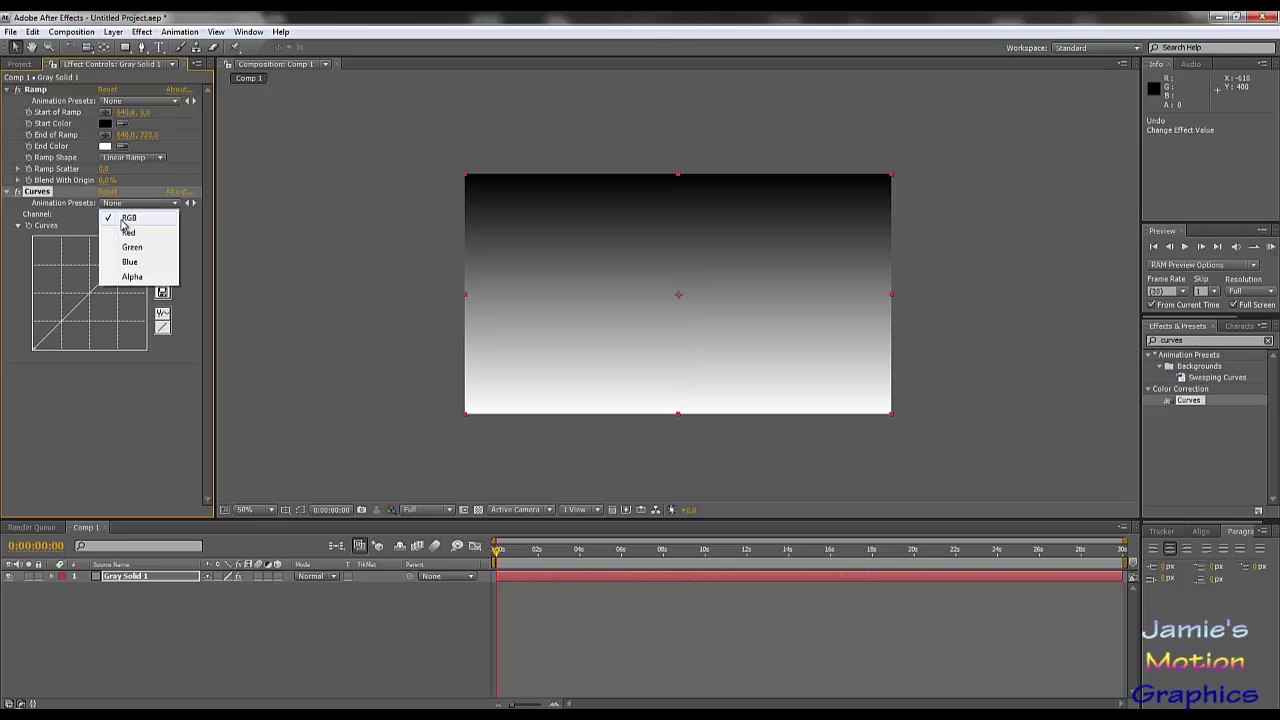
click(126, 234)
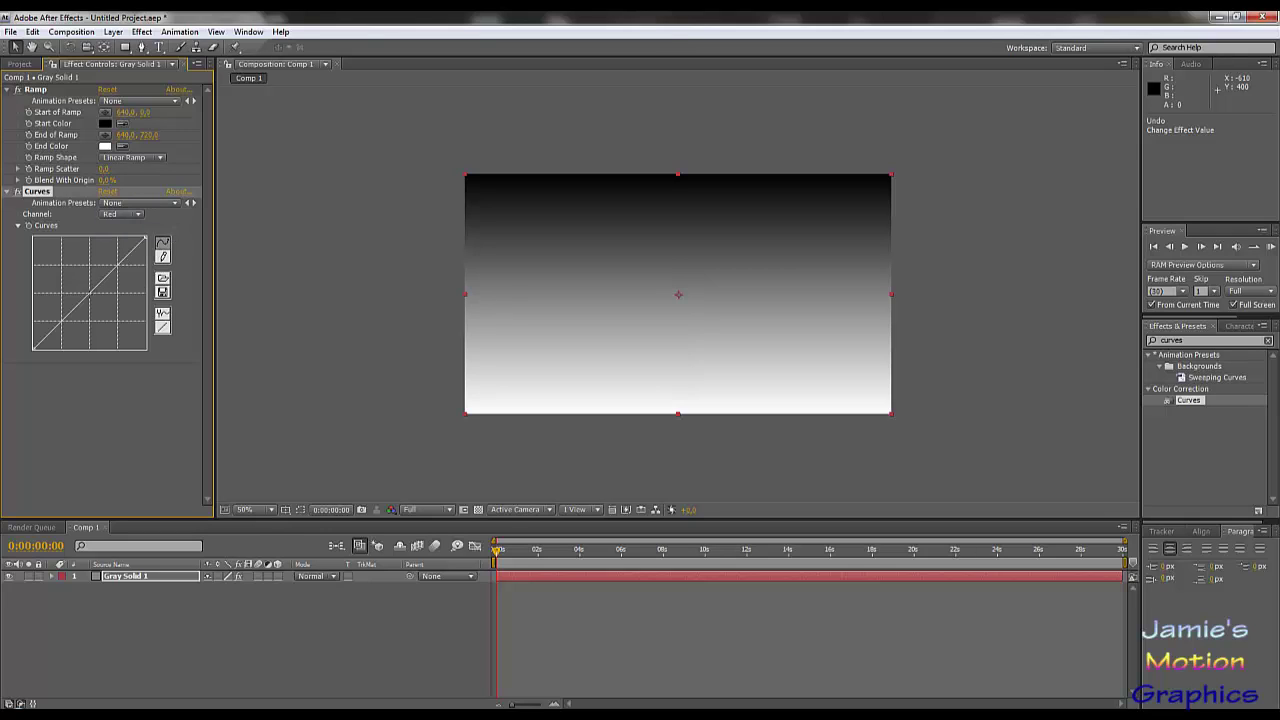
mouse_move(92, 293)
mouse_down()
mouse_move(97, 311)
mouse_move(75, 289)
mouse_up()
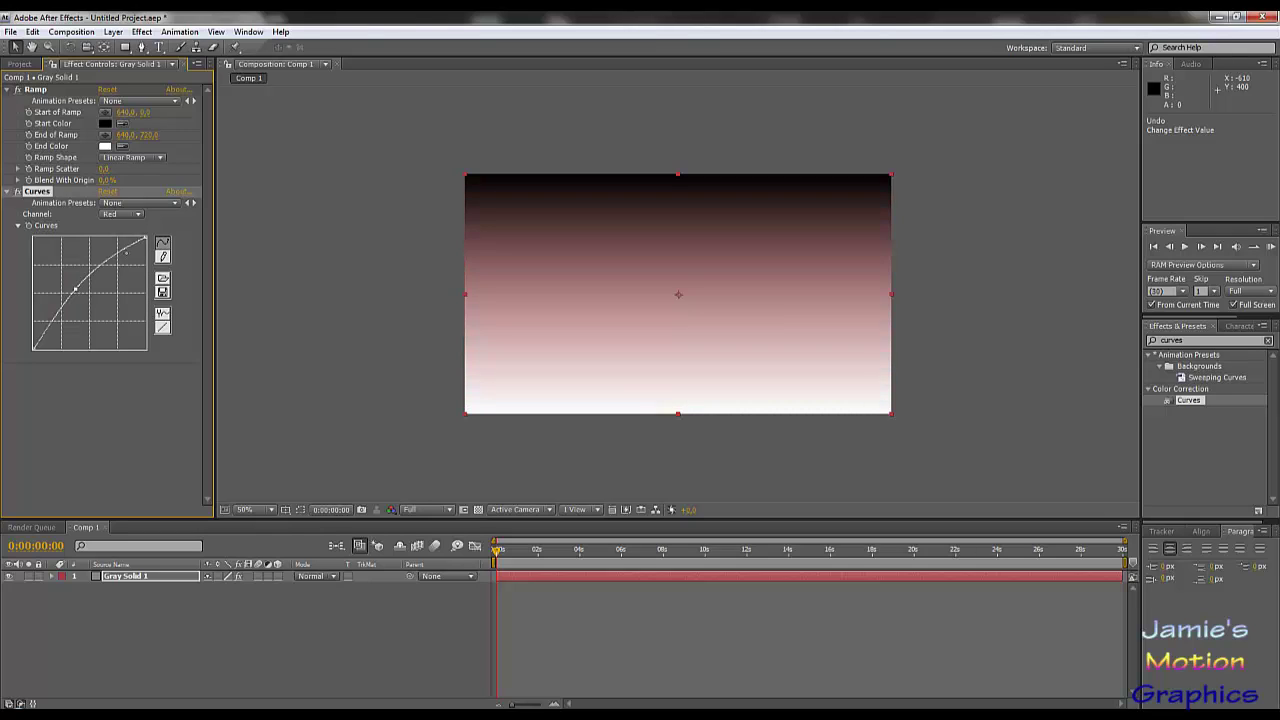
Step: Shape the Red channel curve into an S with shadows below and highlights above the diagonal, for teal and light pink bands
drag(121, 249, 110, 249)
drag(75, 289, 77, 320)
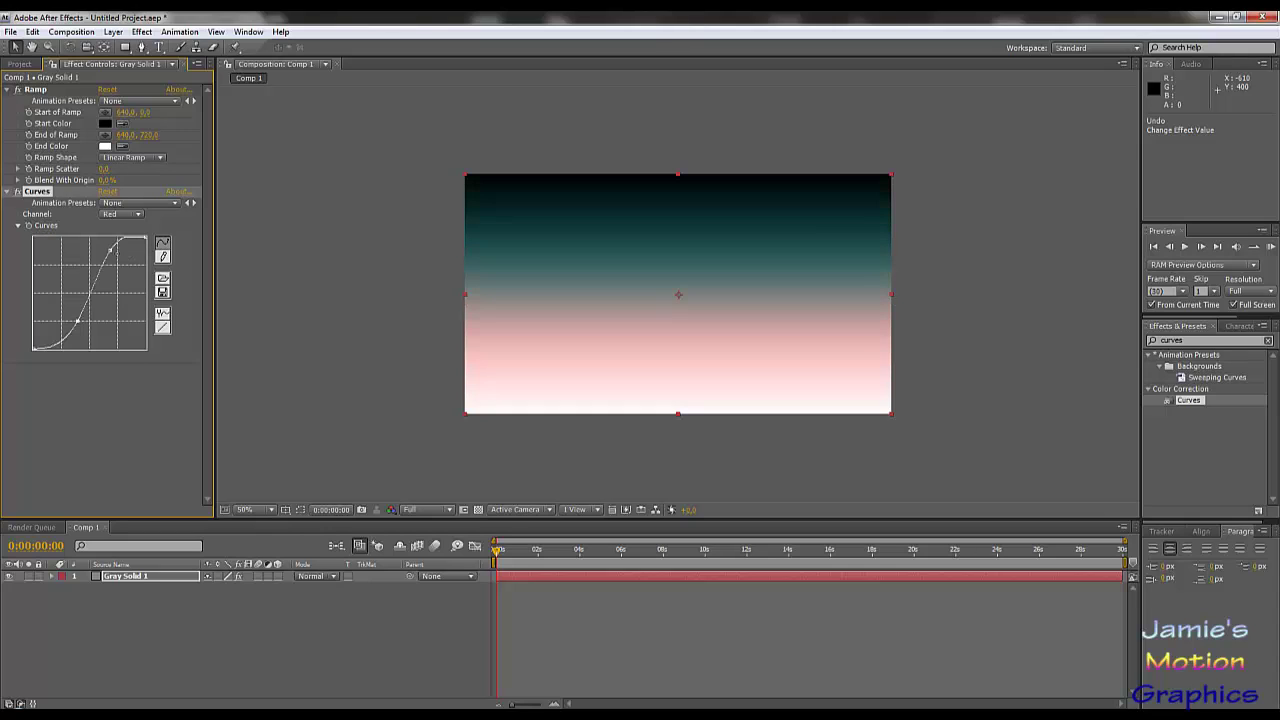
drag(110, 250, 105, 262)
Step: Shape the Green channel curve into an S, lowering the shadows and raising the highlights for dark blue and pale yellow
click(127, 215)
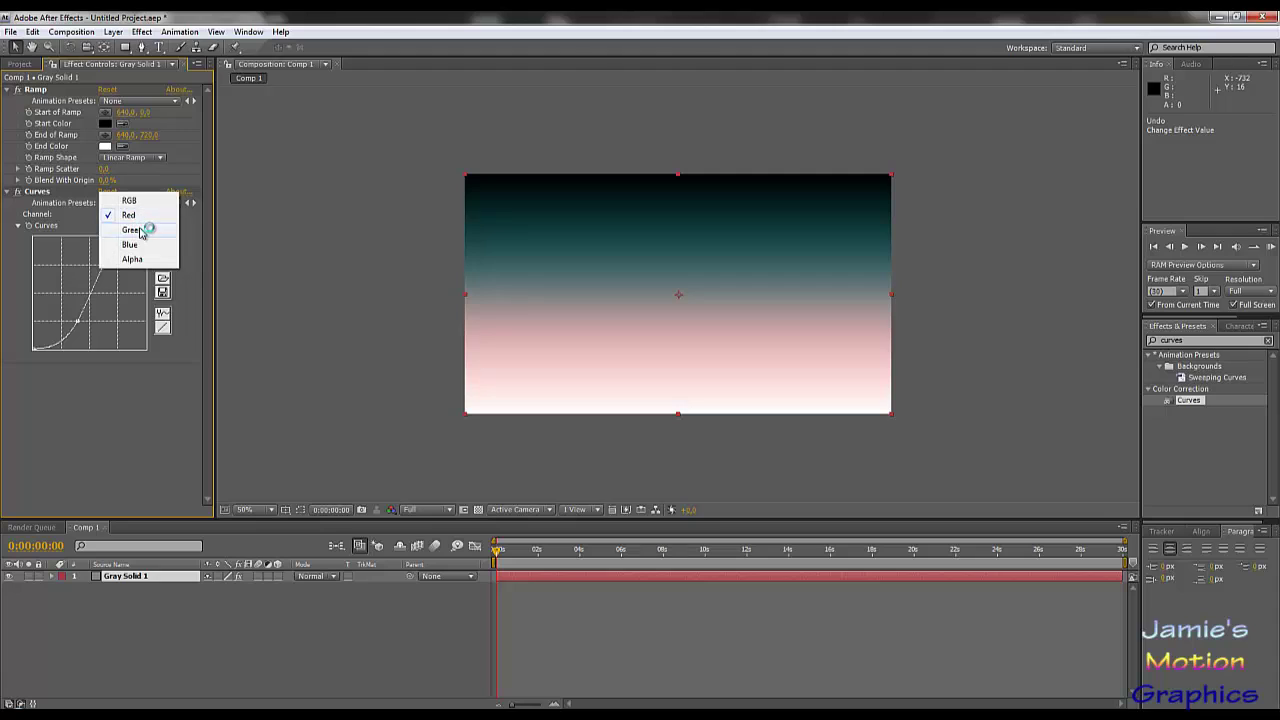
click(132, 230)
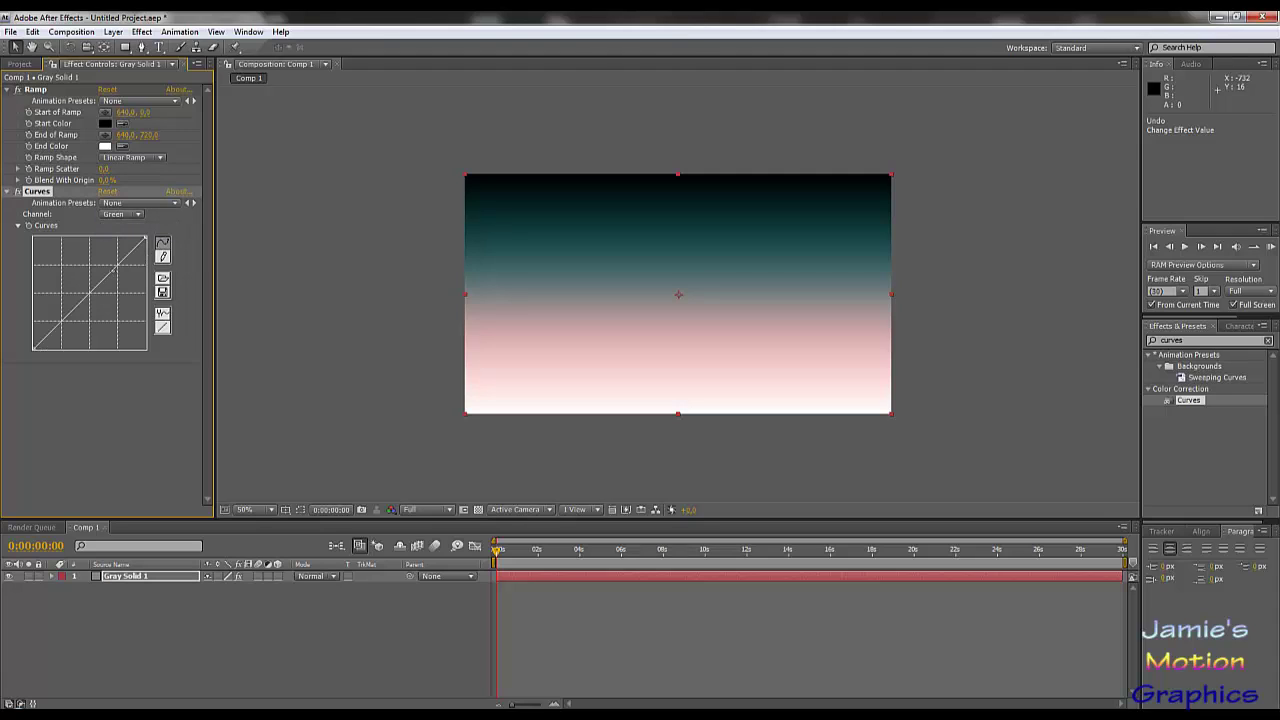
drag(117, 272, 94, 252)
drag(60, 305, 68, 328)
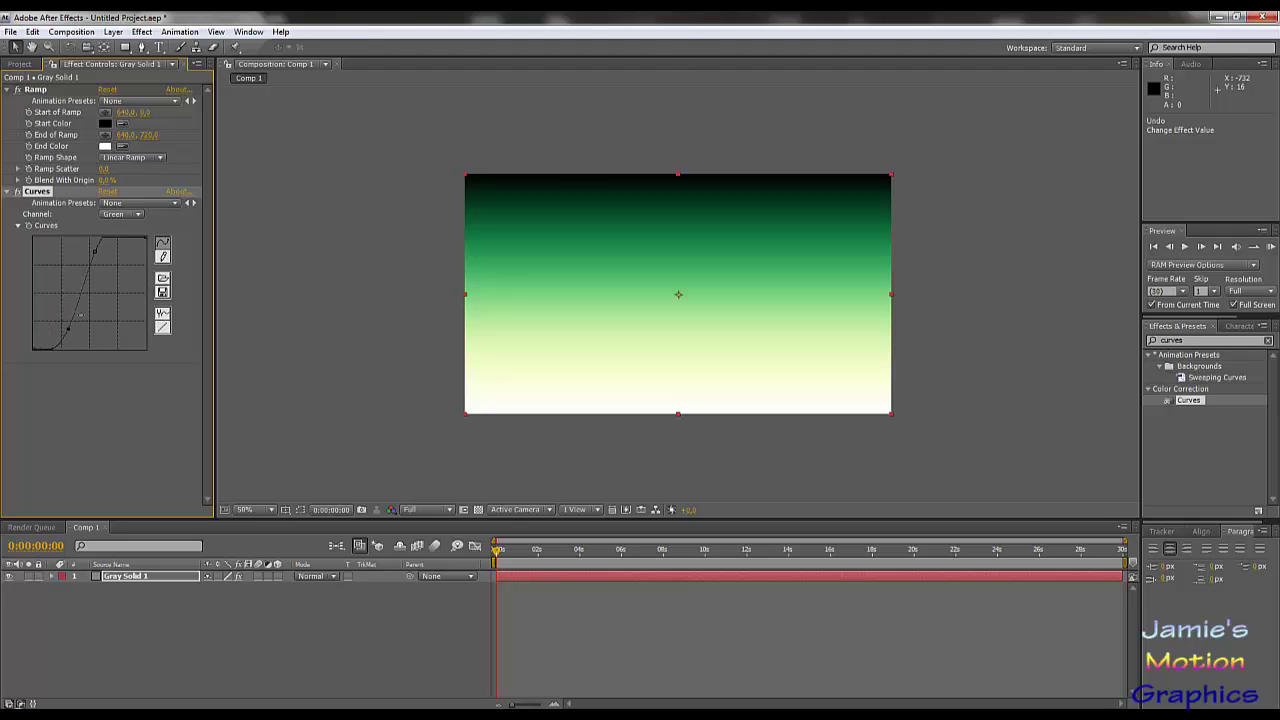
drag(95, 257, 100, 262)
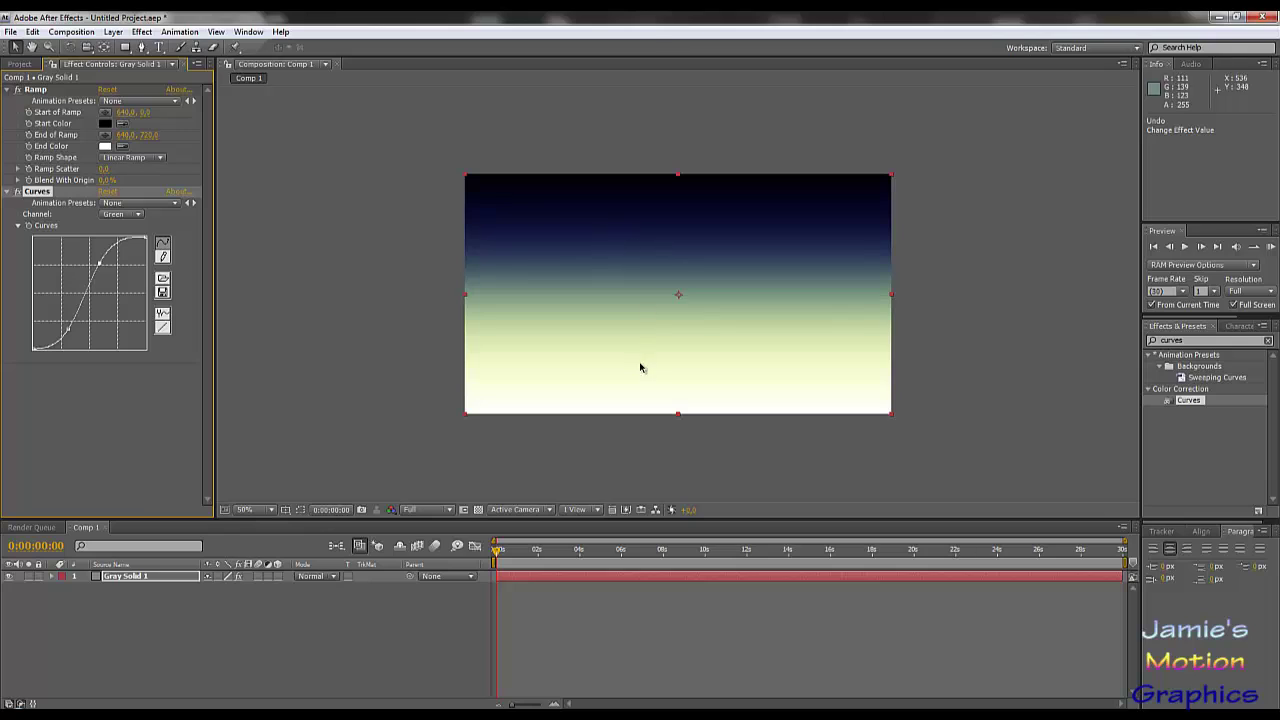
Step: Raise the Blue channel curve in the shadows and pull it far below the diagonal in the highlights for blue and yellow
click(117, 215)
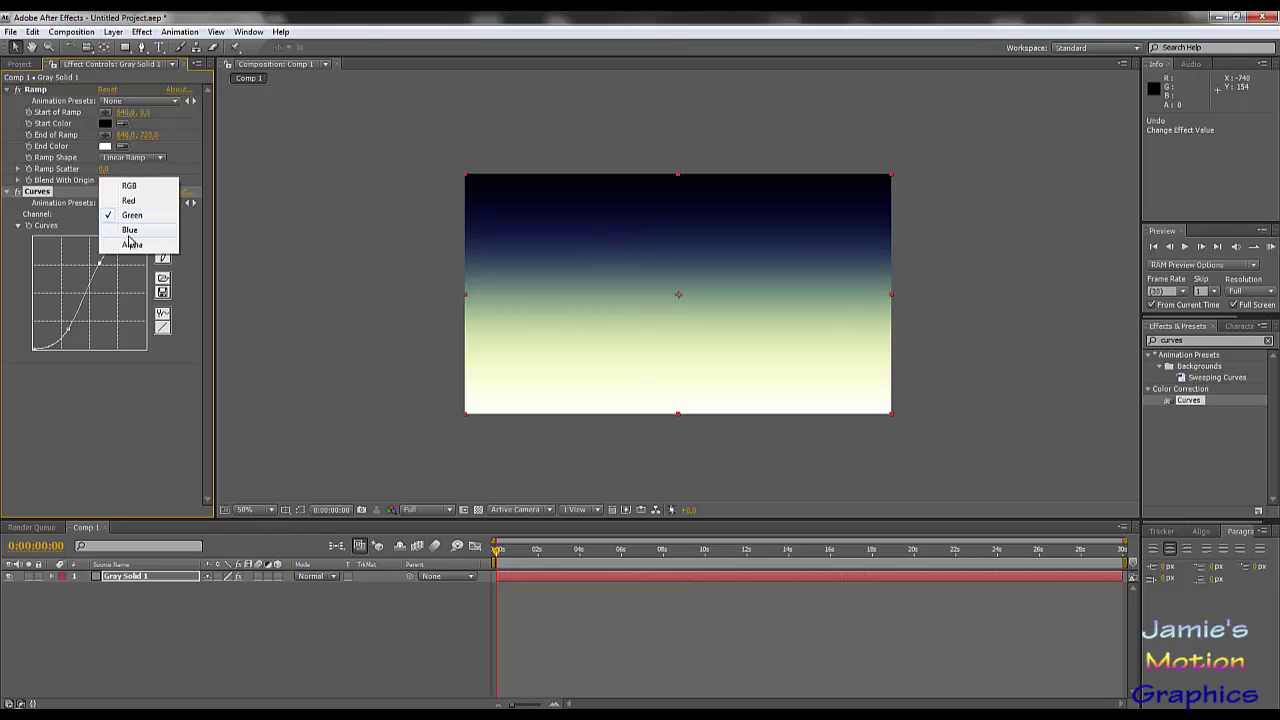
click(126, 229)
drag(90, 292, 126, 322)
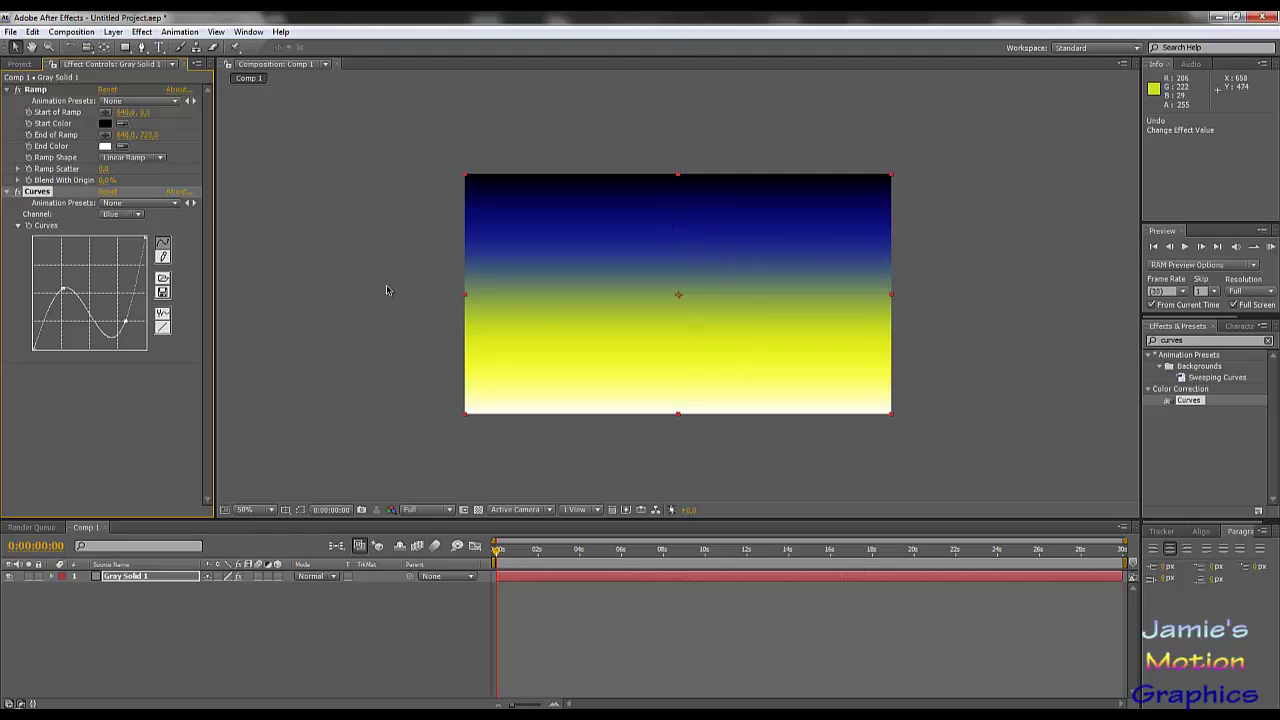
Step: Reshape the Green channel curve with raised shadows, a deep midtone dip and raised highlights for teal, red, orange and yellow bands
click(128, 215)
click(125, 205)
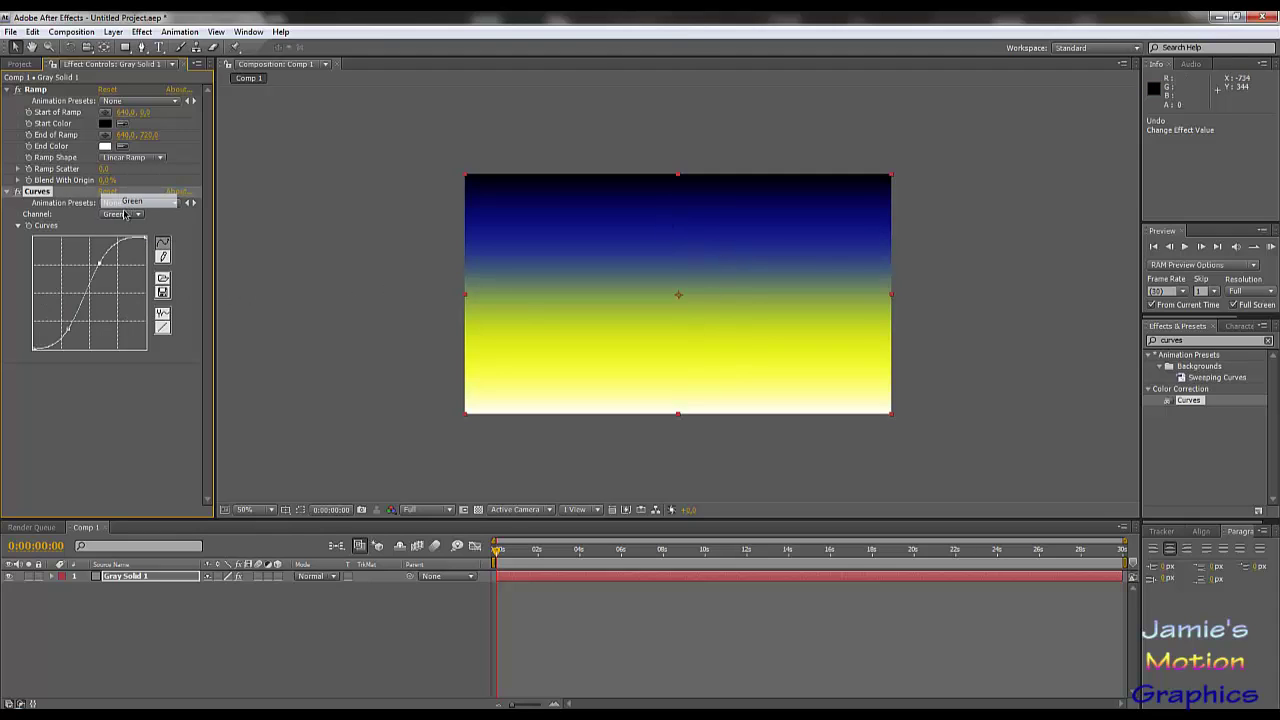
drag(99, 264, 72, 281)
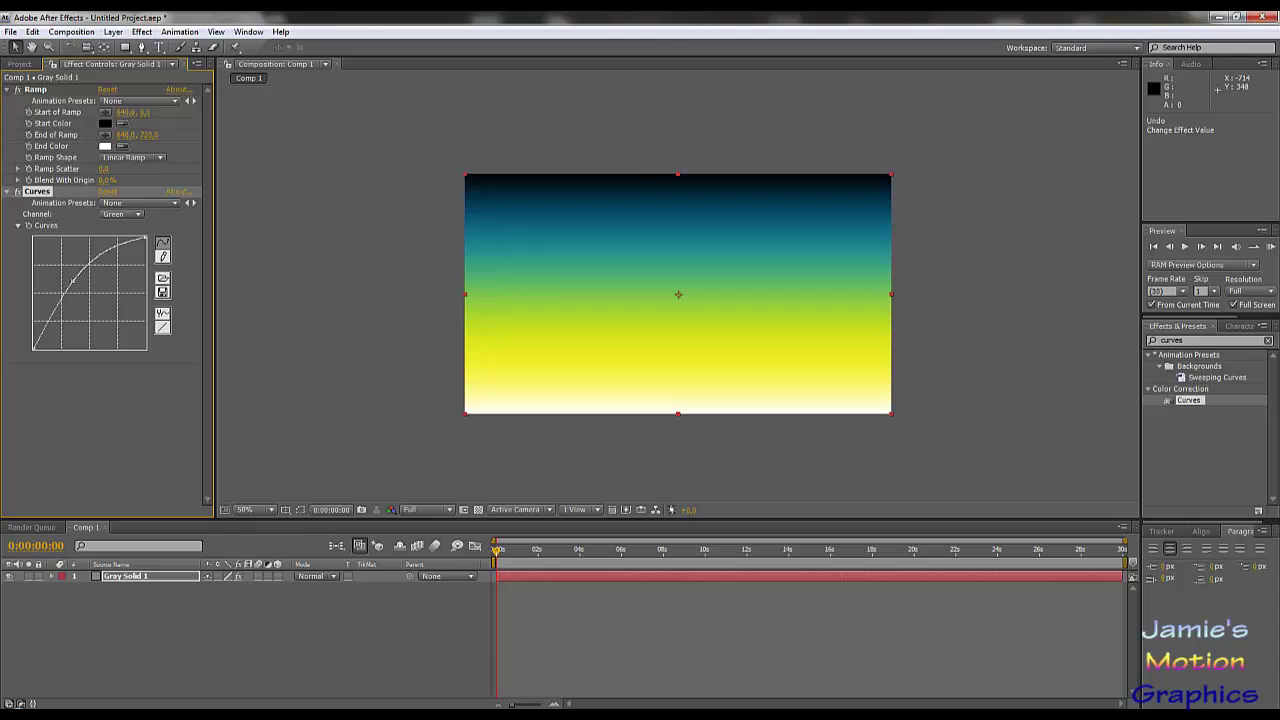
drag(72, 281, 103, 304)
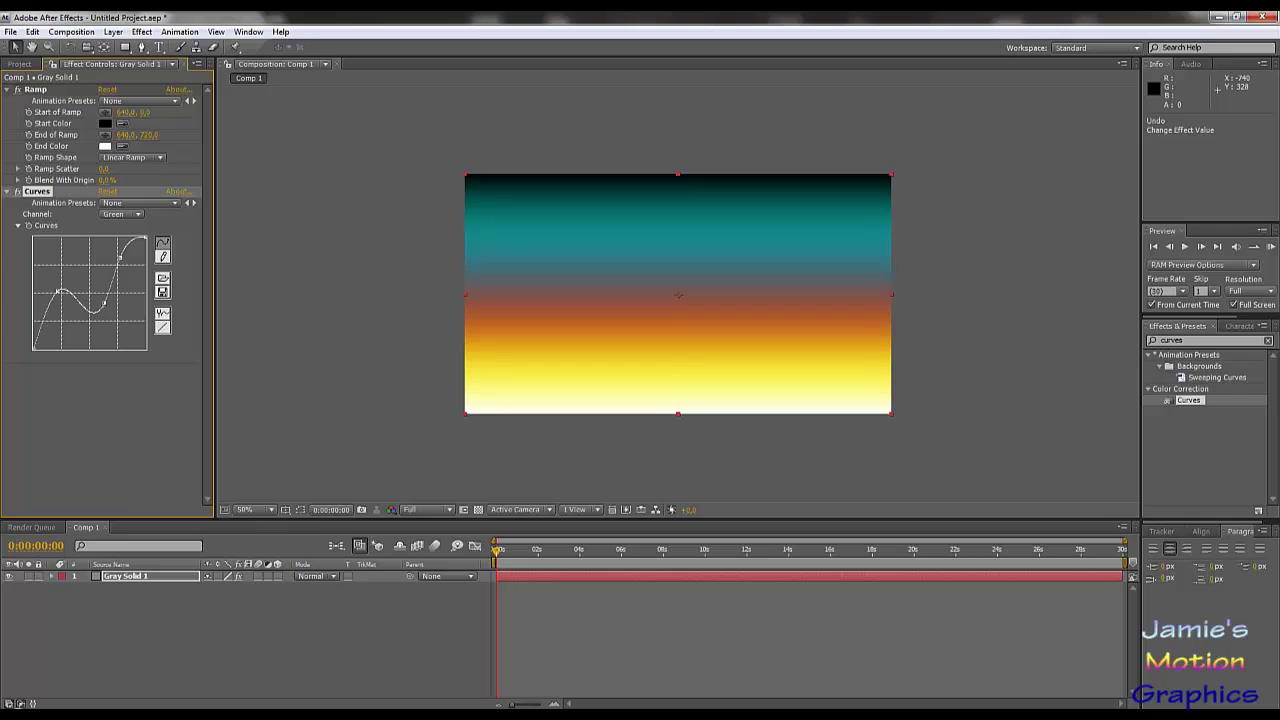
drag(105, 304, 106, 318)
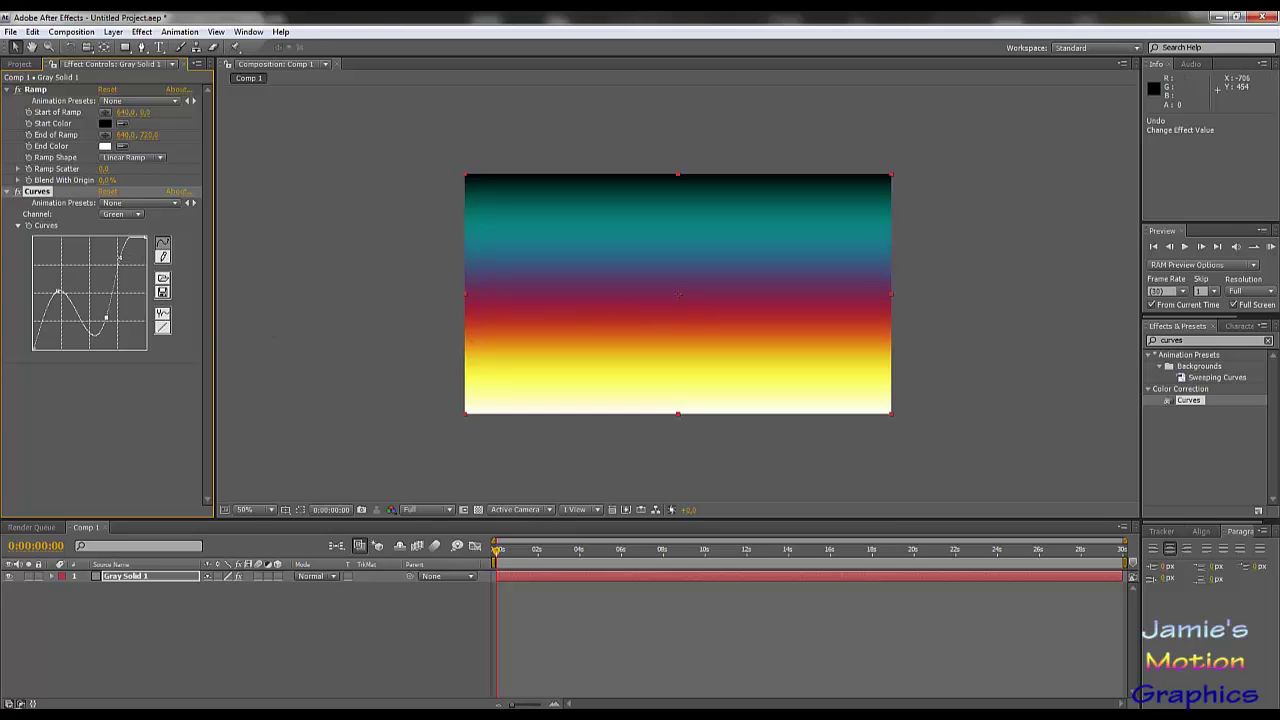
drag(120, 257, 120, 265)
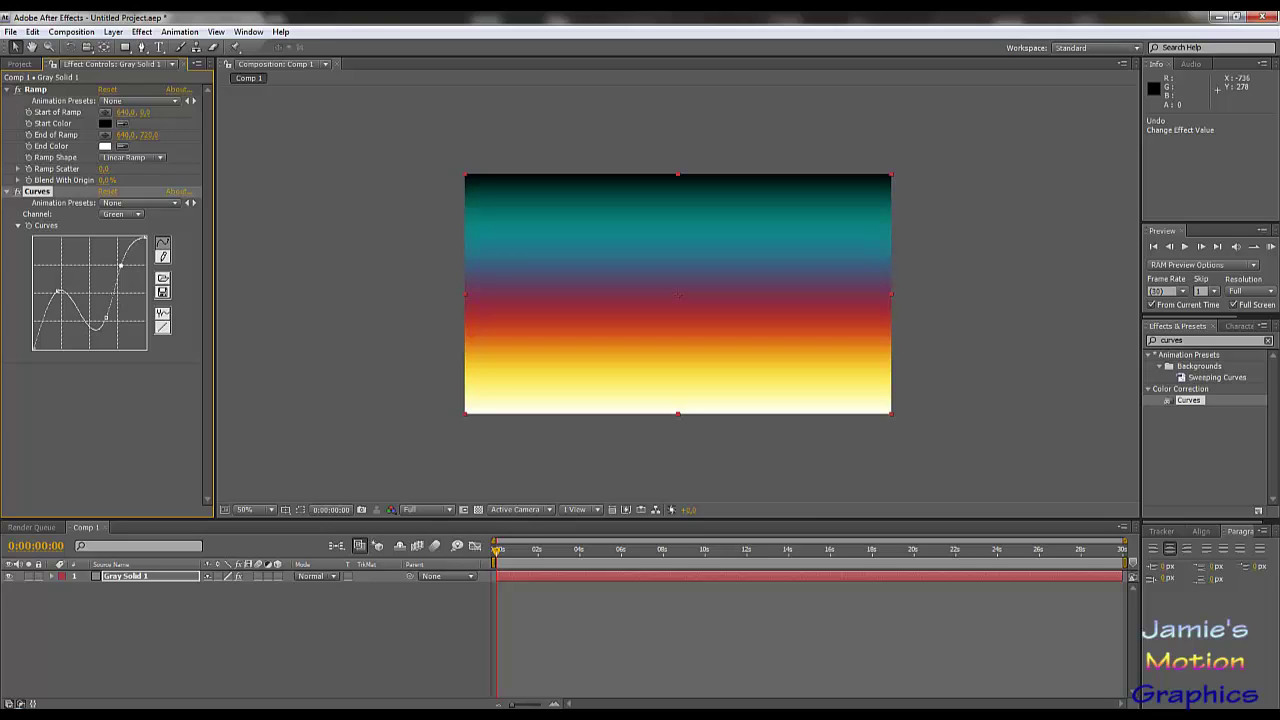
drag(117, 300, 188, 297)
scroll(707, 282, up, 1)
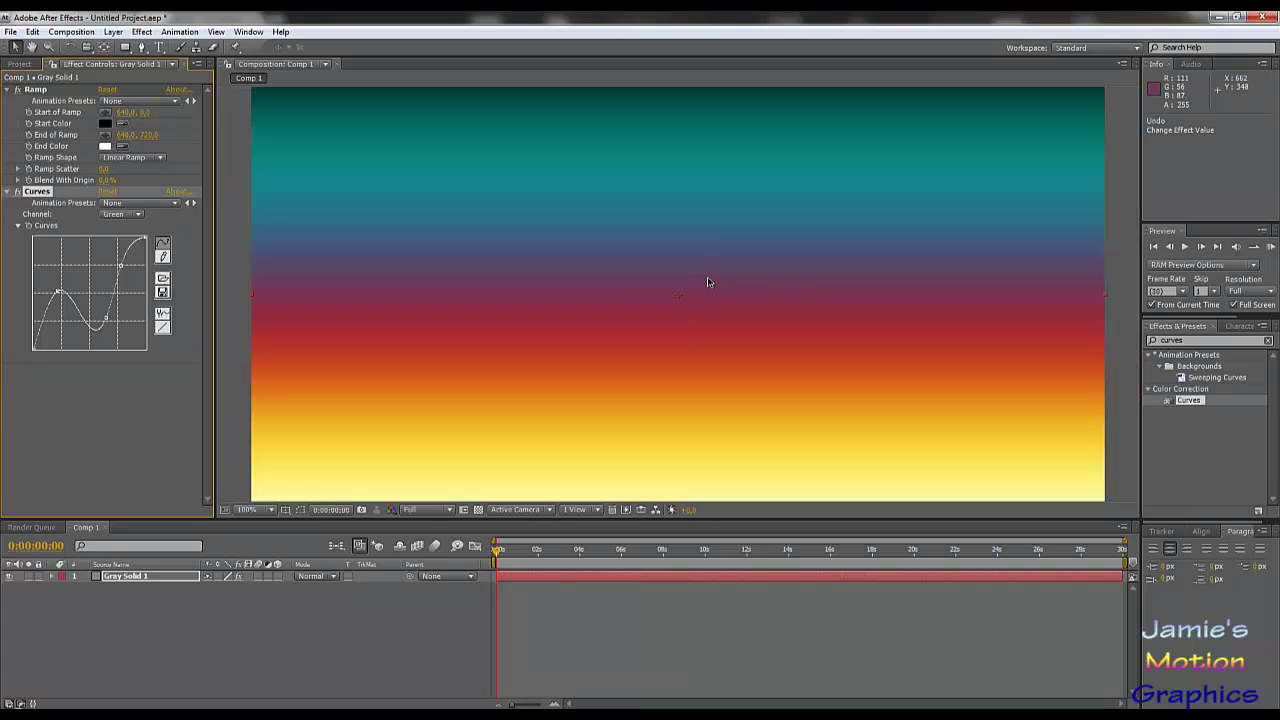
scroll(686, 265, down, 1)
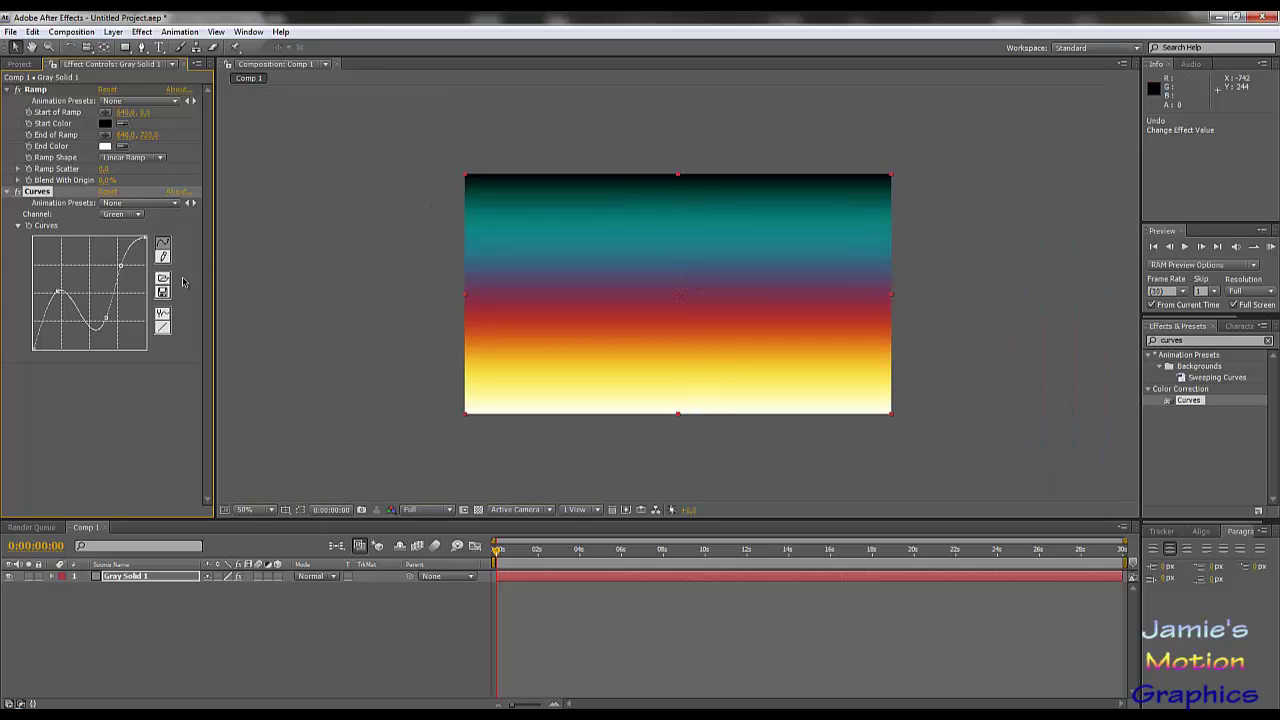
Step: Rework the Red channel curve with its shadow point near the diagonal and its highlight point below the diagonal
click(119, 215)
click(127, 201)
mouse_move(105, 262)
mouse_down()
mouse_move(119, 322)
mouse_move(74, 300)
mouse_move(69, 280)
mouse_up()
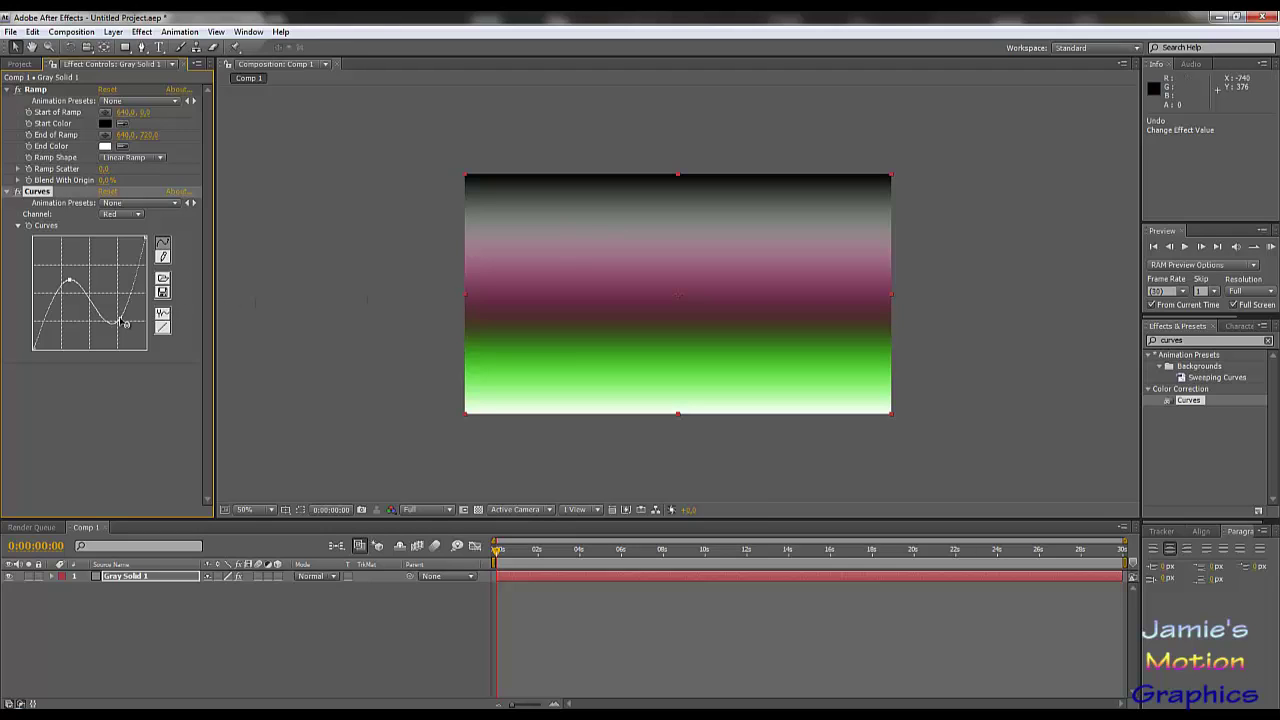
drag(124, 322, 116, 282)
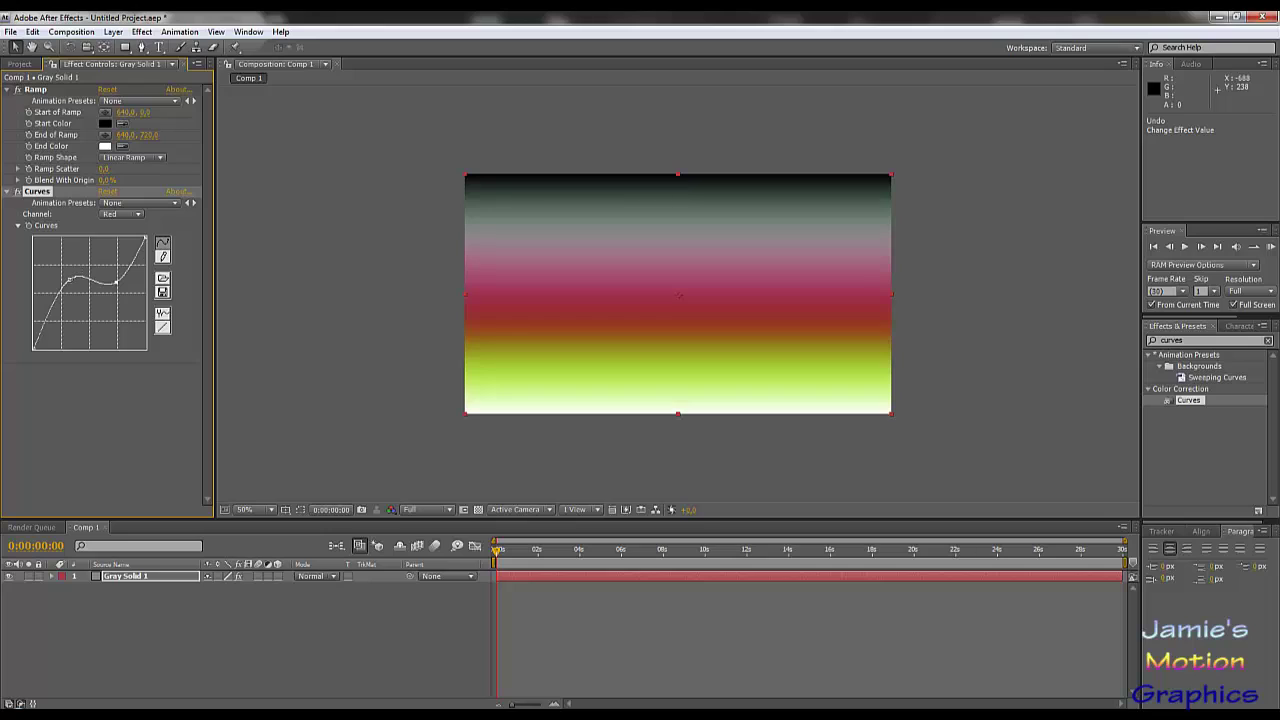
drag(70, 279, 72, 310)
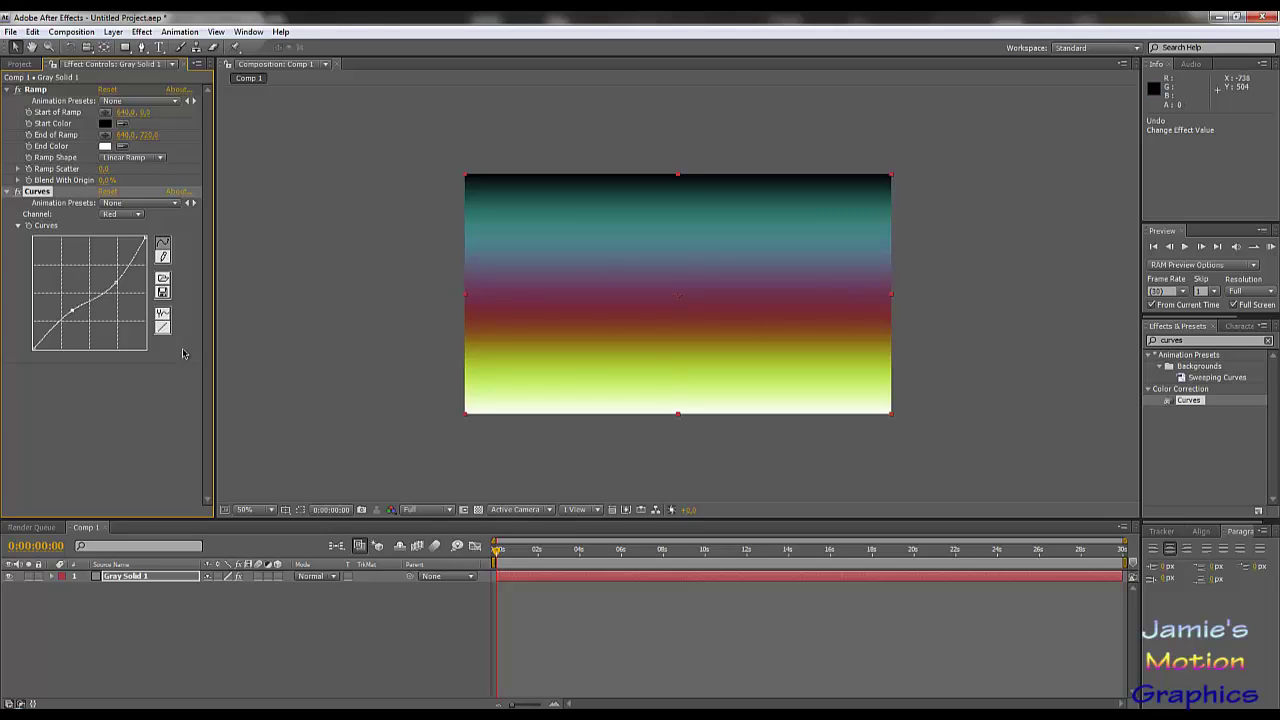
Step: Reset and delete the Curves effect on Gray Solid 1, and create an adjustment layer with Curves applied to it
click(109, 192)
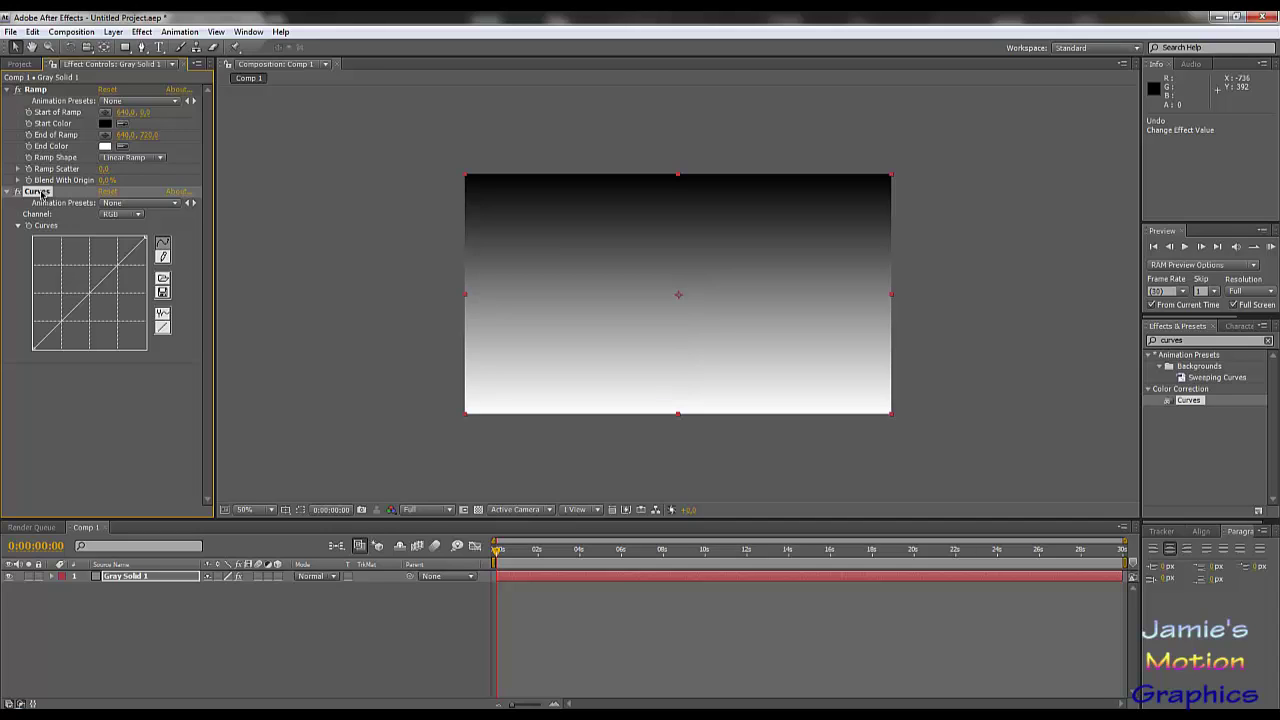
key(Delete)
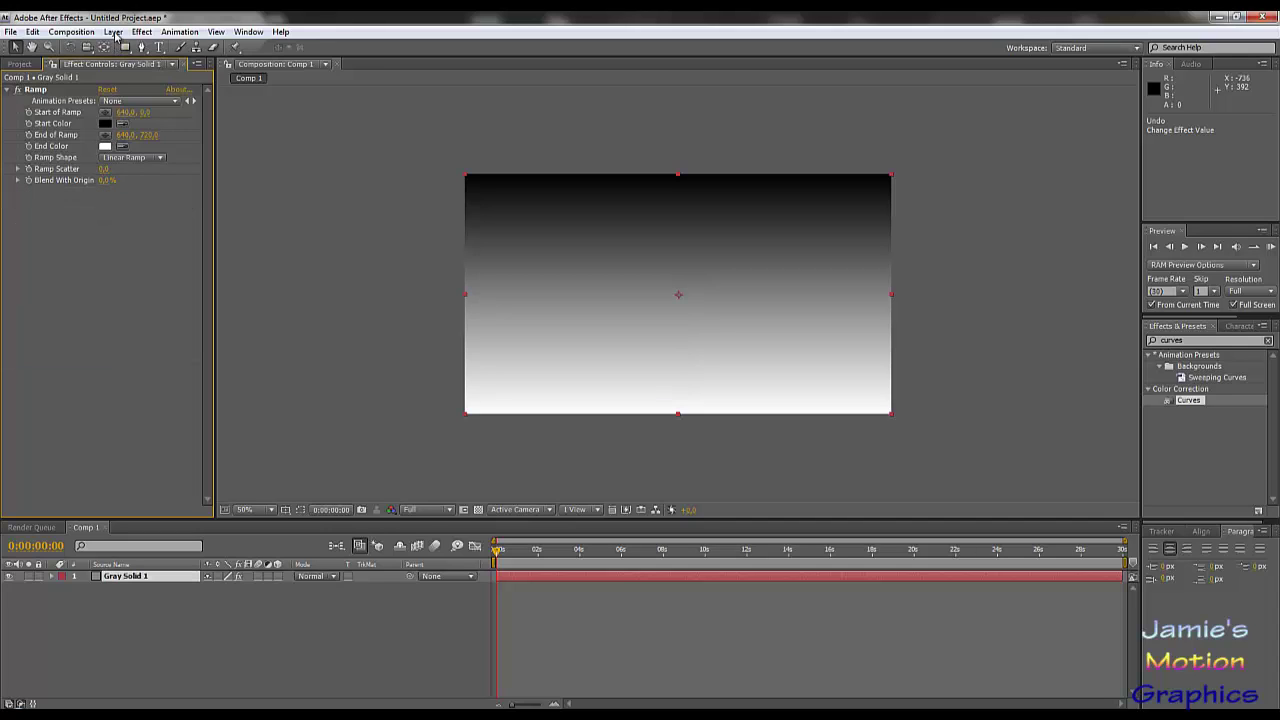
click(113, 32)
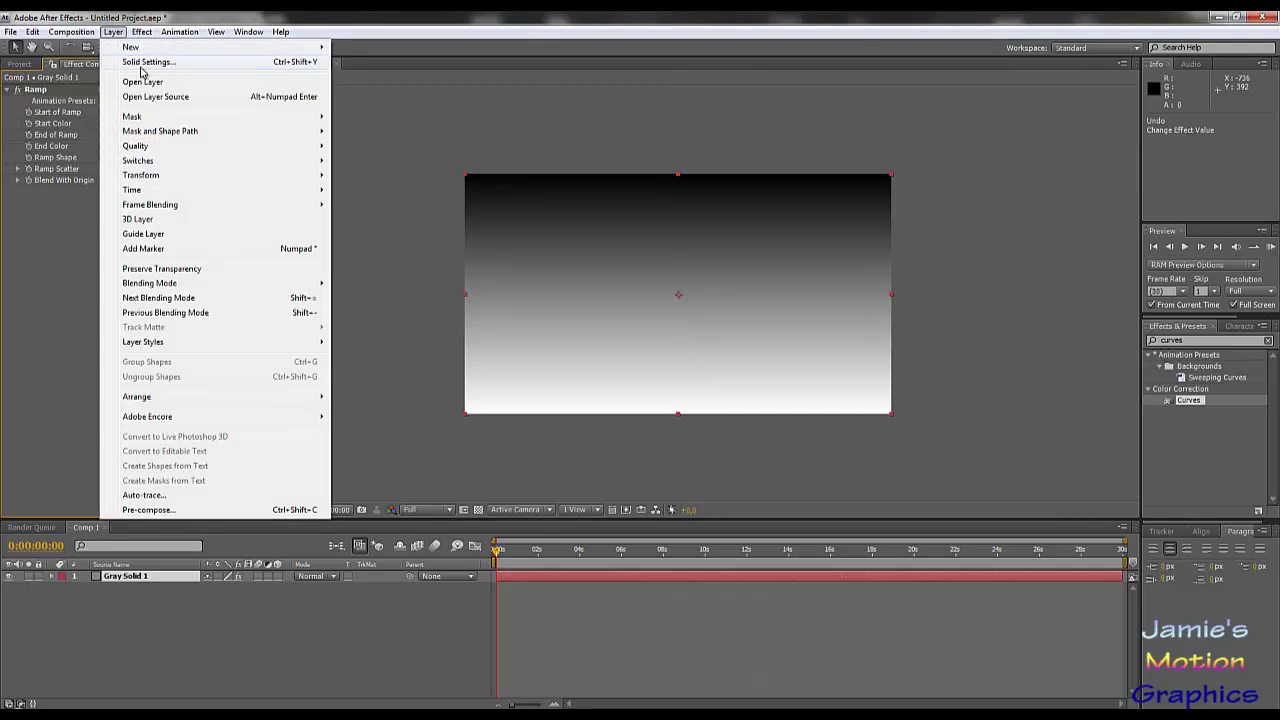
mouse_move(160, 47)
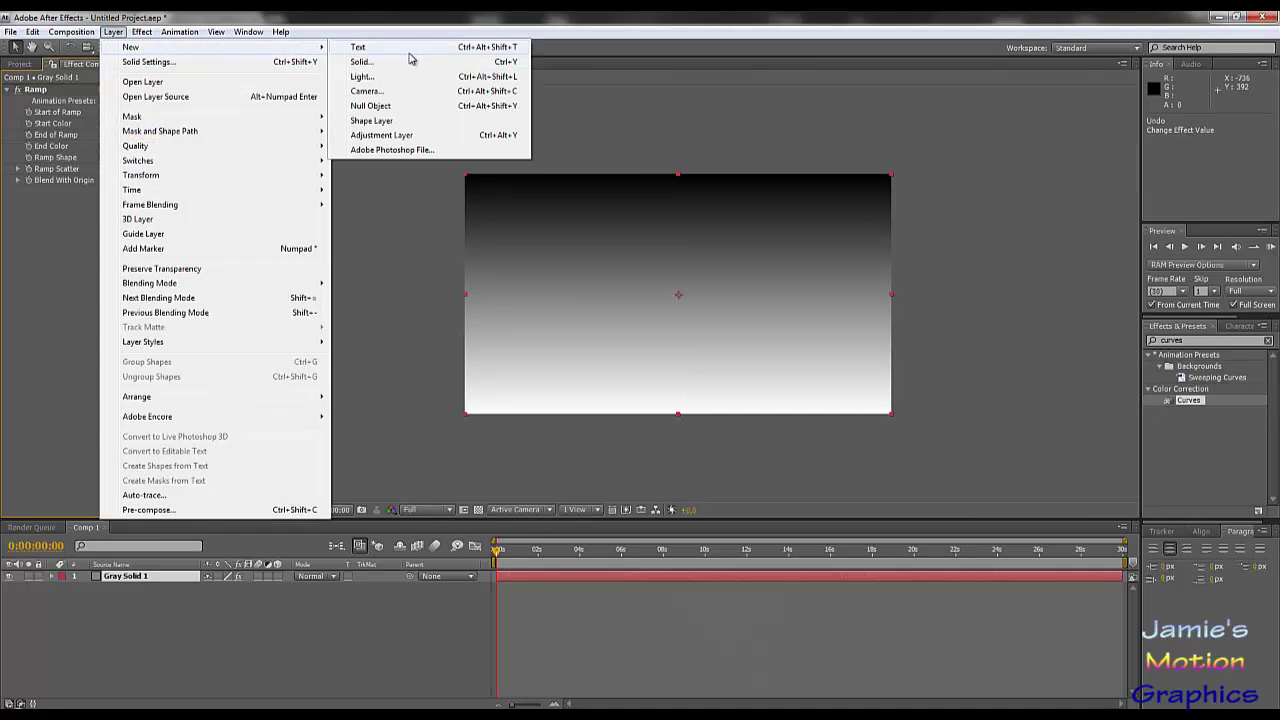
click(408, 135)
drag(1191, 403, 369, 349)
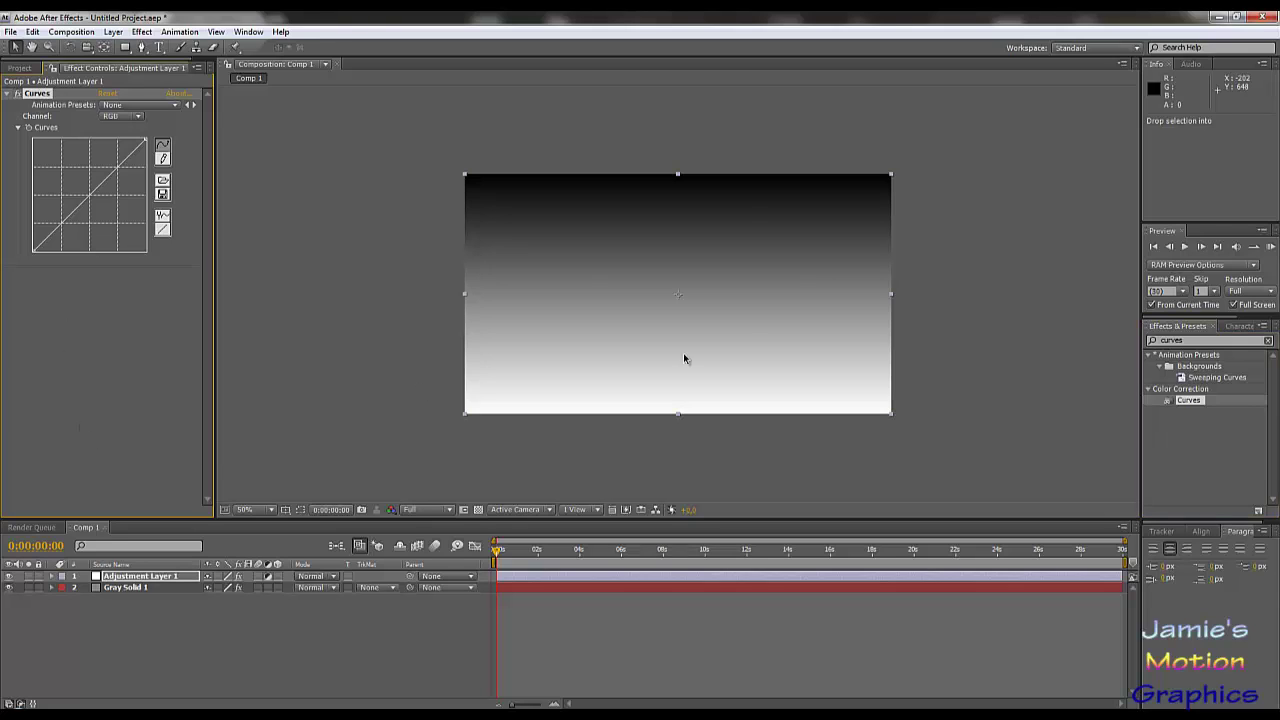
Step: Try an RGB S-curve on the adjustment layer's Curves effect, and reset the effect
drag(107, 178, 72, 228)
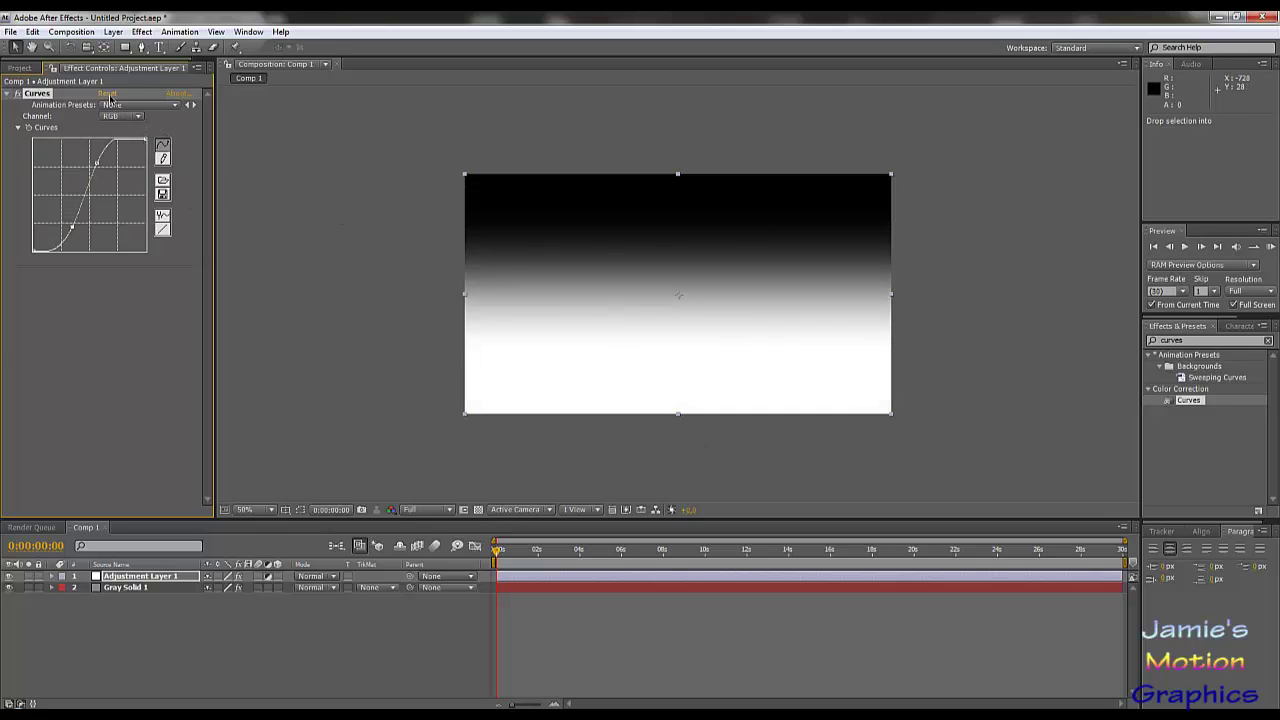
click(108, 94)
Step: On the adjustment layer, bend the Red curve above the diagonal in shadows and below in highlights, and bend the Green curve well below it
click(125, 116)
click(125, 129)
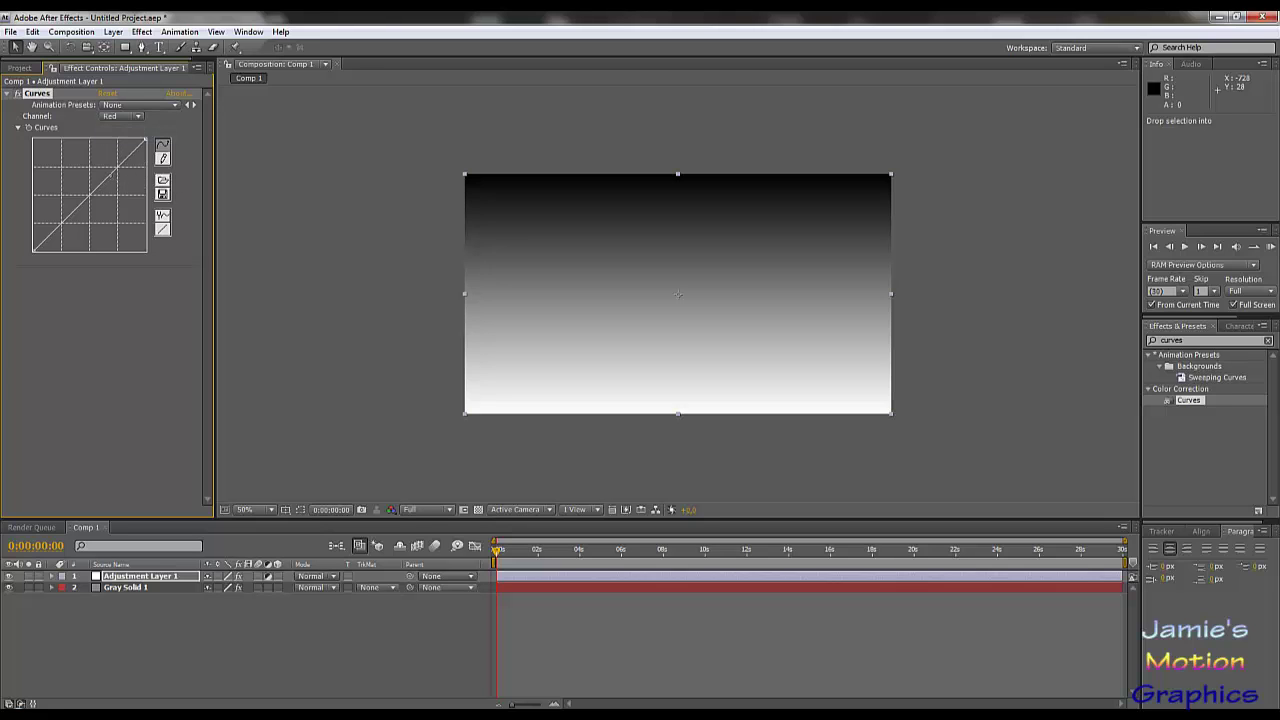
drag(111, 175, 72, 204)
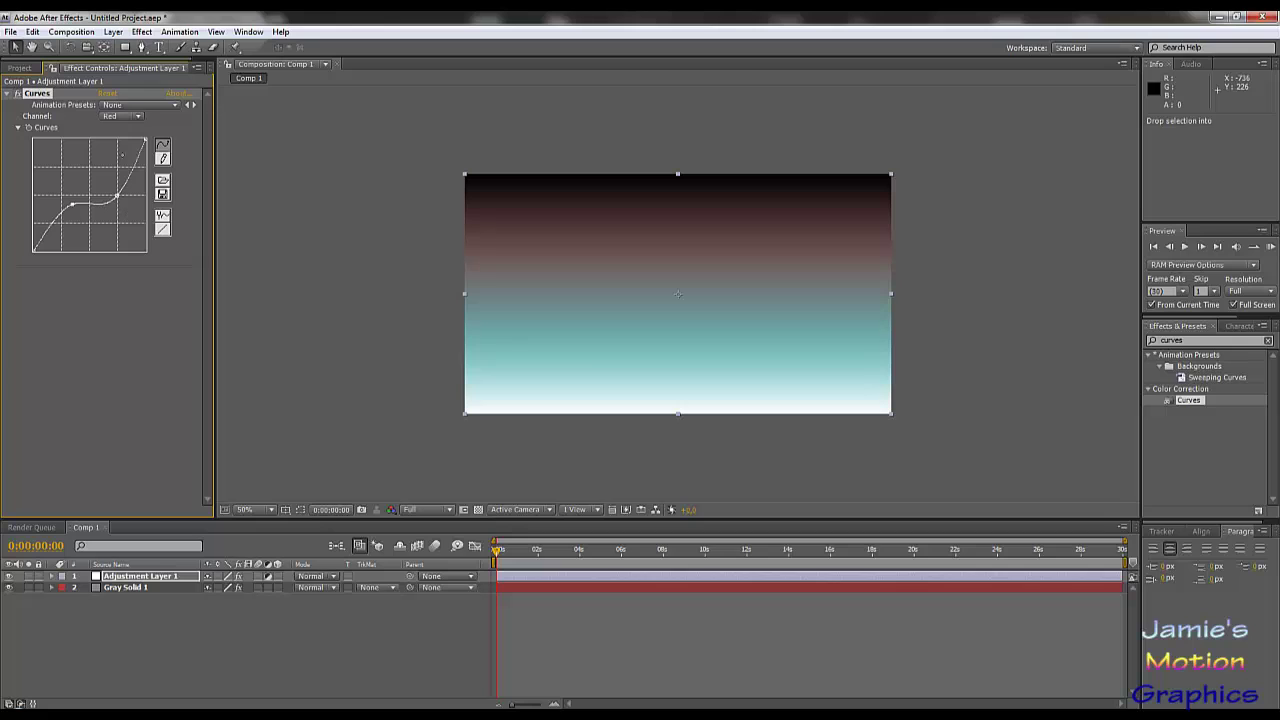
click(133, 115)
click(125, 128)
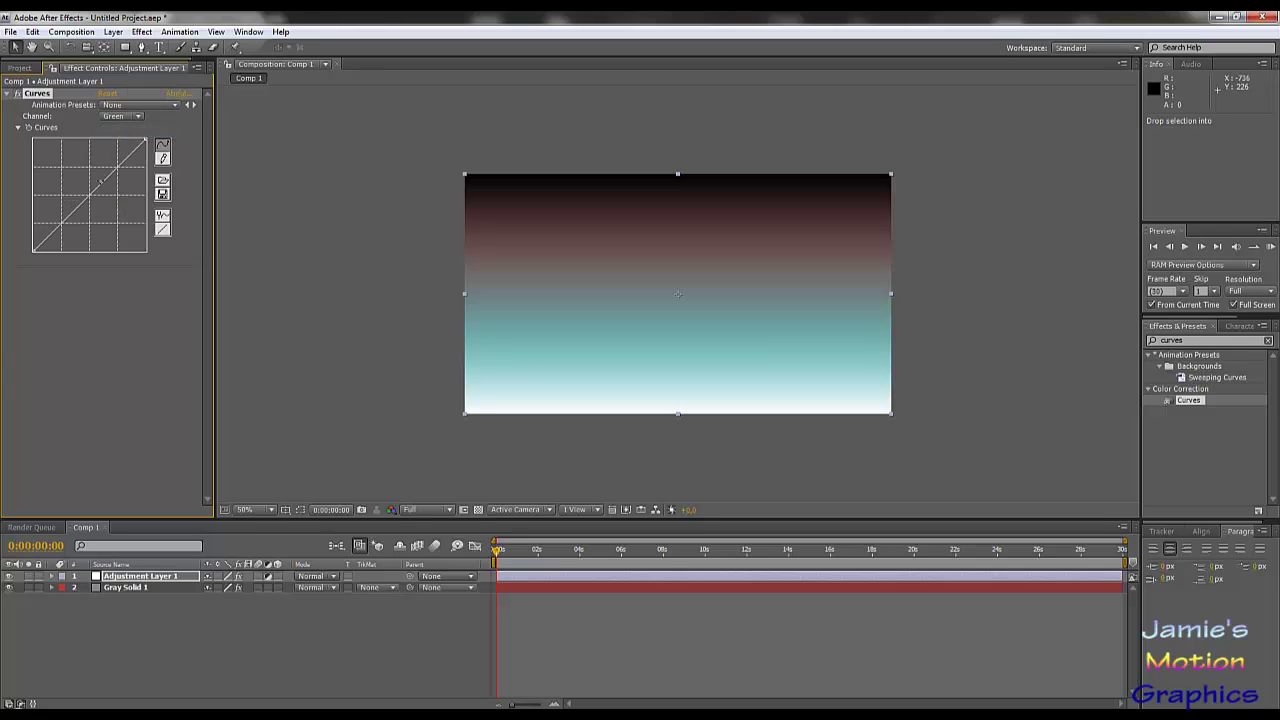
mouse_move(113, 225)
mouse_down()
mouse_move(101, 210)
mouse_move(110, 218)
mouse_up()
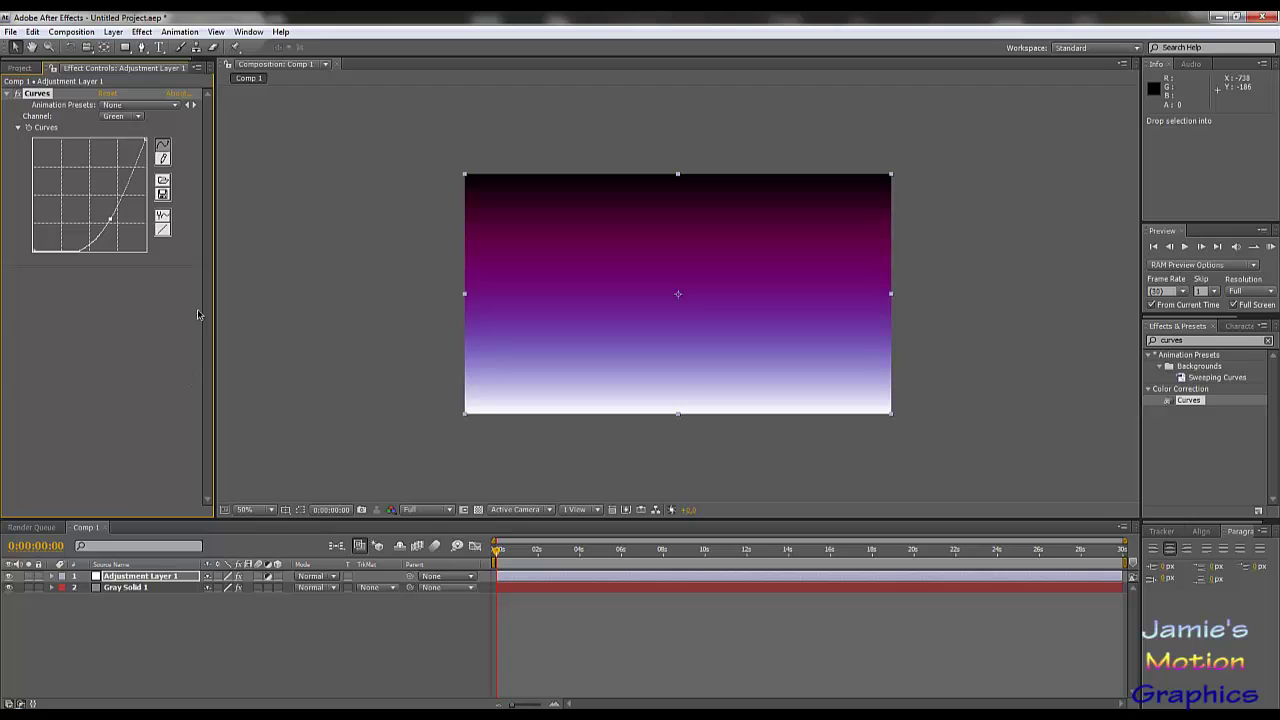
Step: Create a second gray solid with the default settings and place it directly below the adjustment layer
click(115, 32)
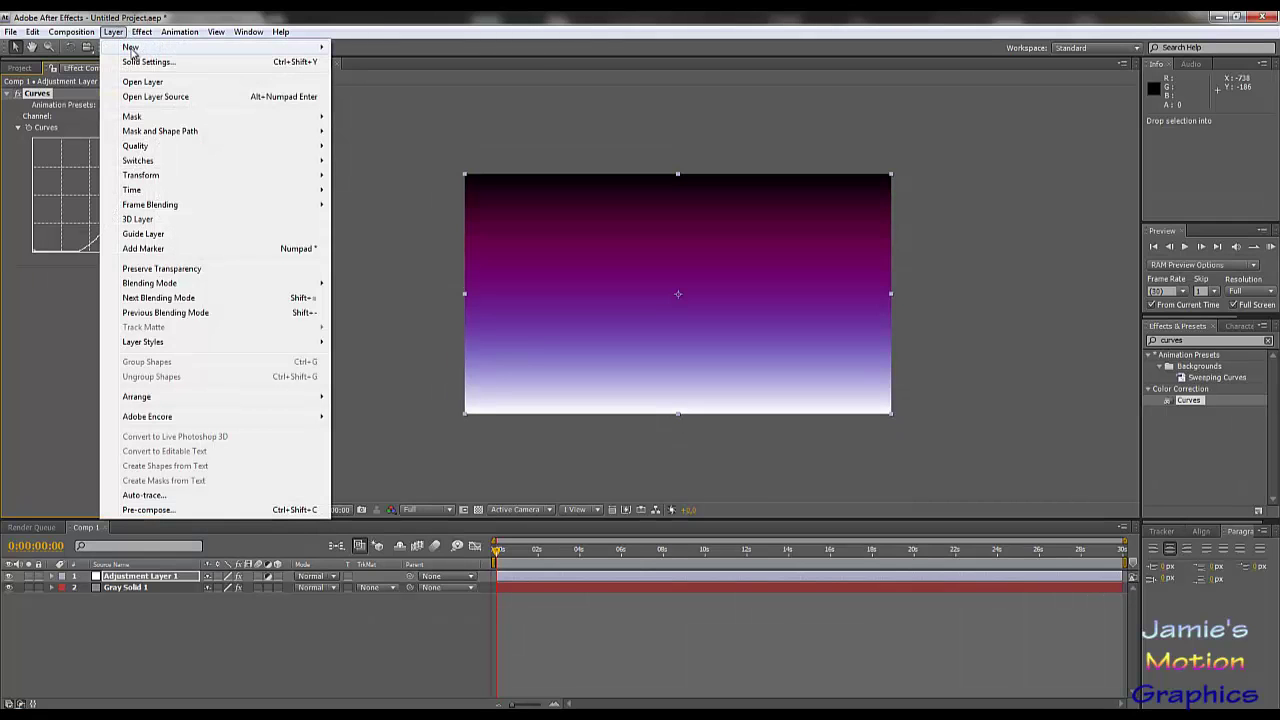
mouse_move(277, 48)
click(361, 61)
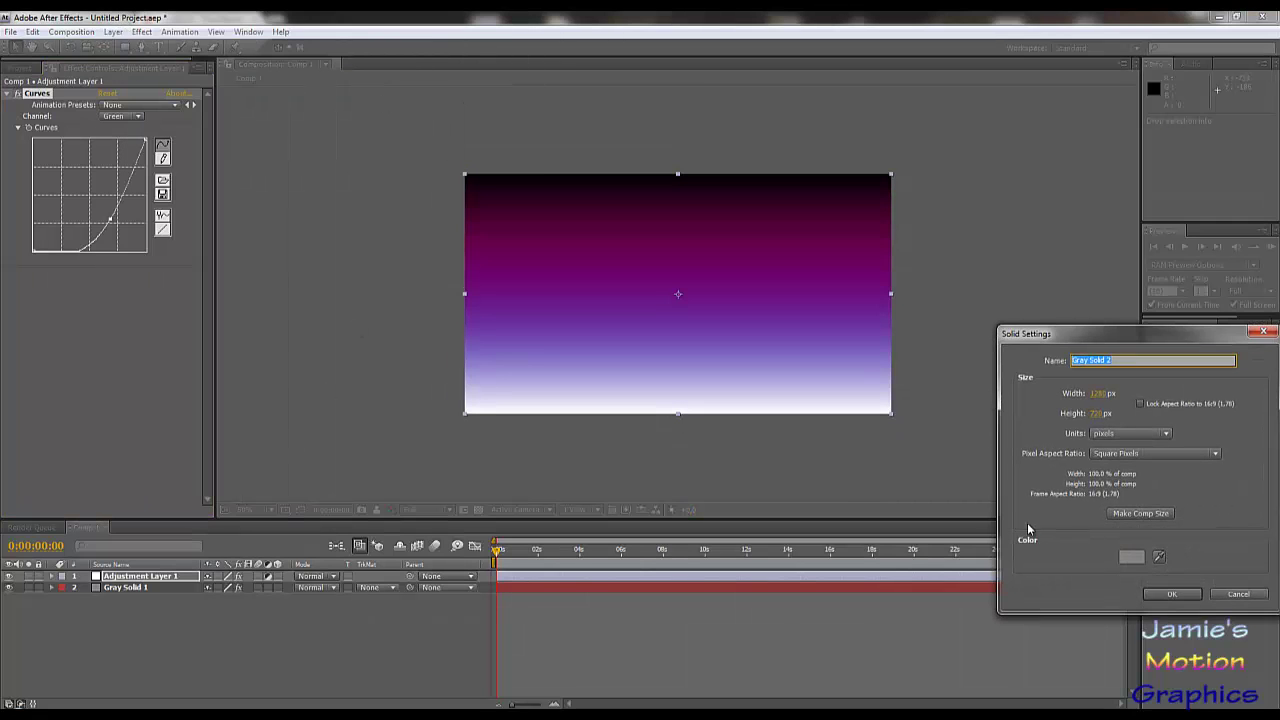
click(1163, 594)
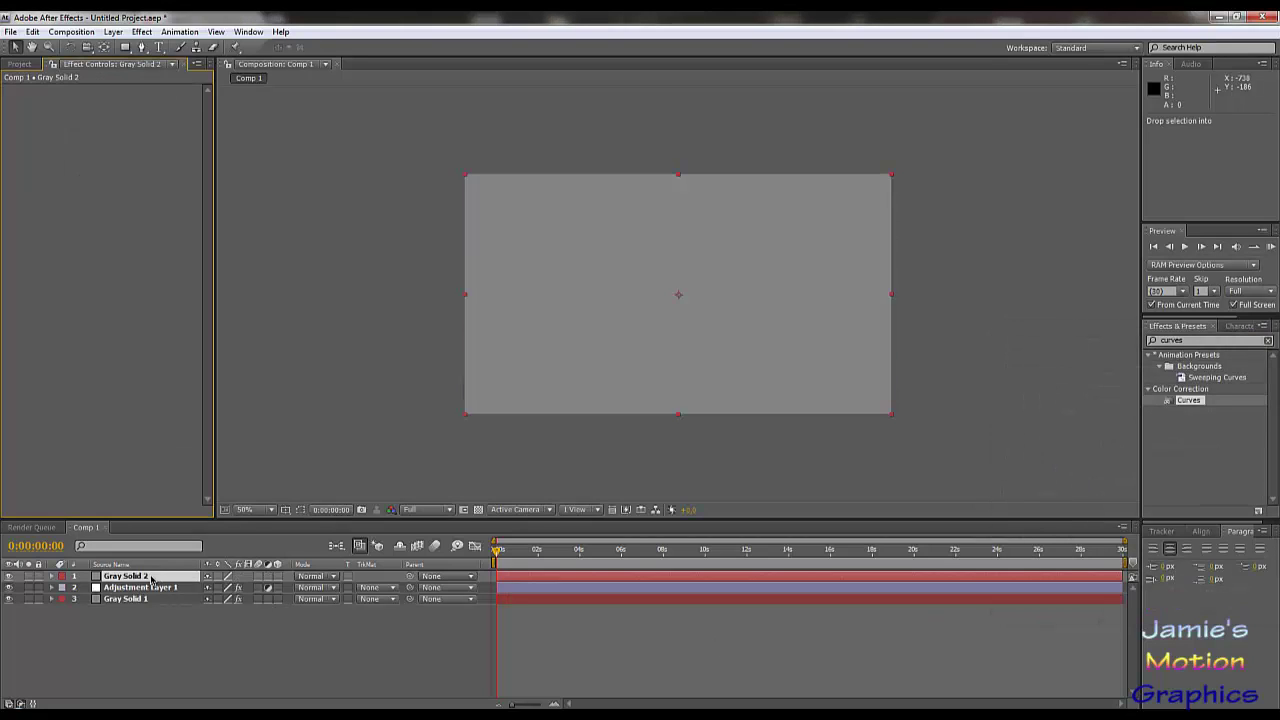
drag(151, 579, 153, 593)
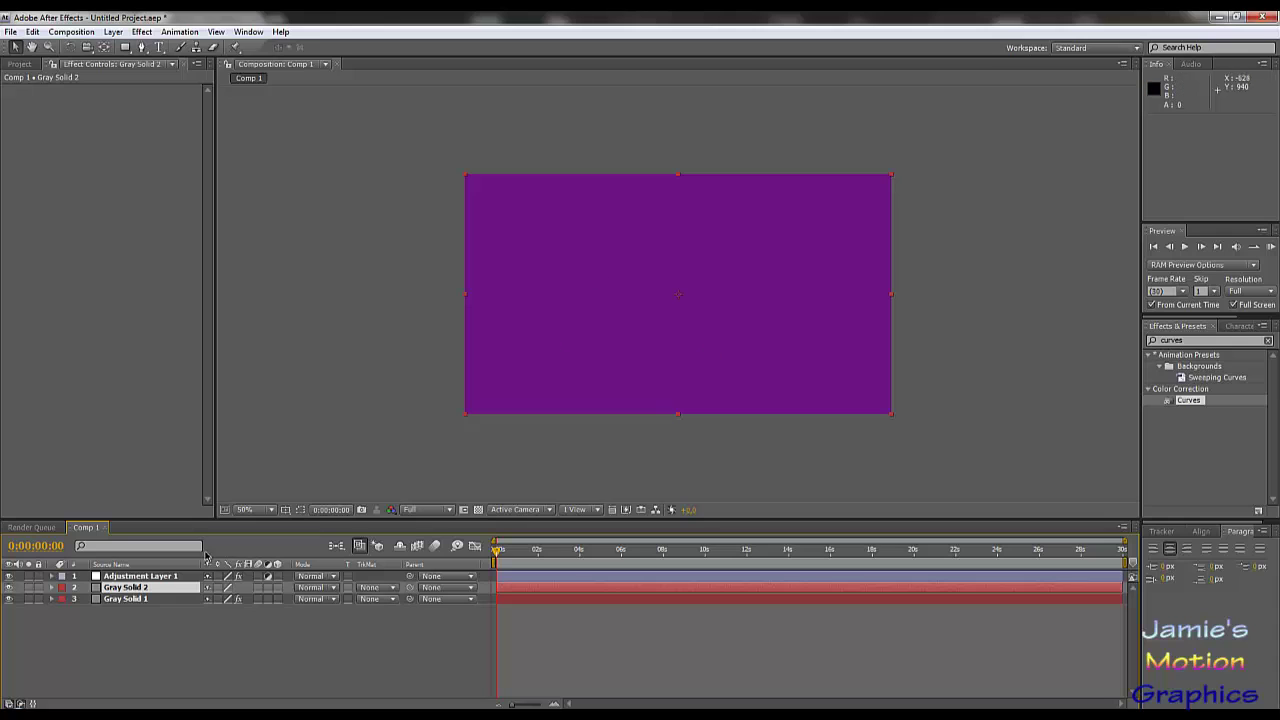
mouse_move(152, 589)
mouse_down()
mouse_move(152, 576)
mouse_move(133, 592)
mouse_up()
Step: Draw two rectangular masks on Gray Solid 2, about 180 × 218 px left of center and 166 × 224 px lower right, and select the adjustment layer
click(125, 47)
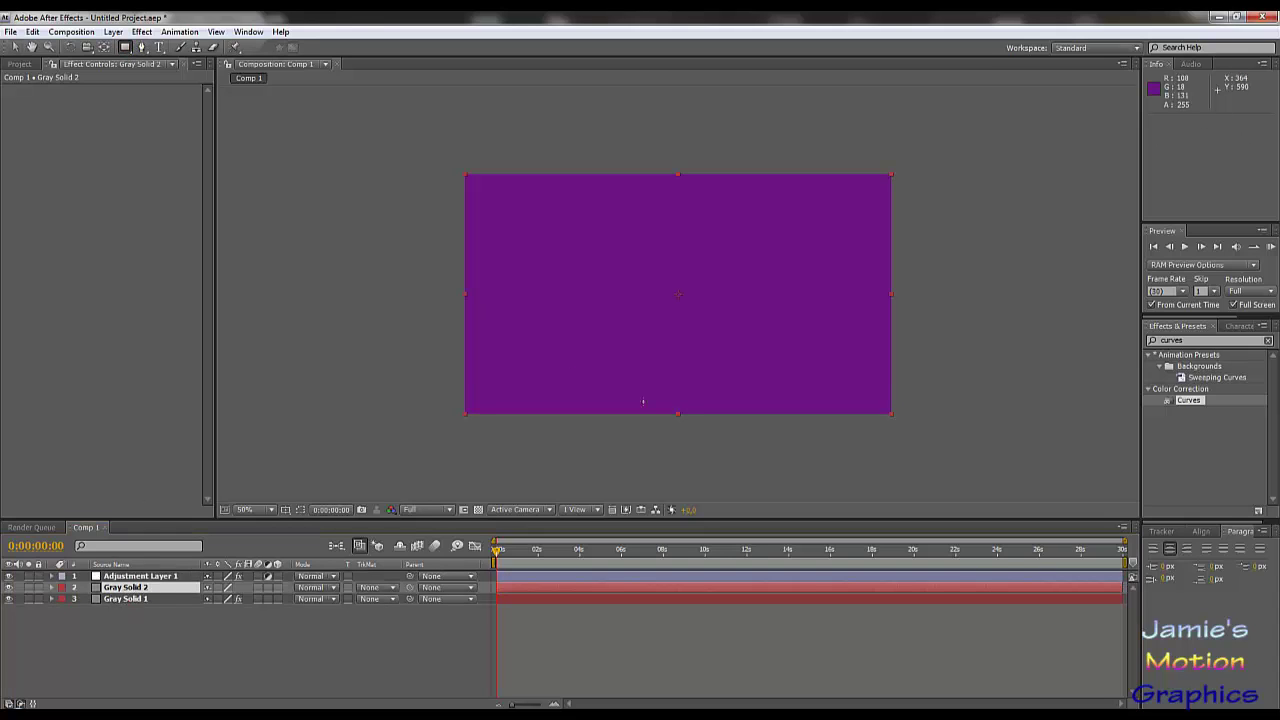
drag(571, 270, 631, 342)
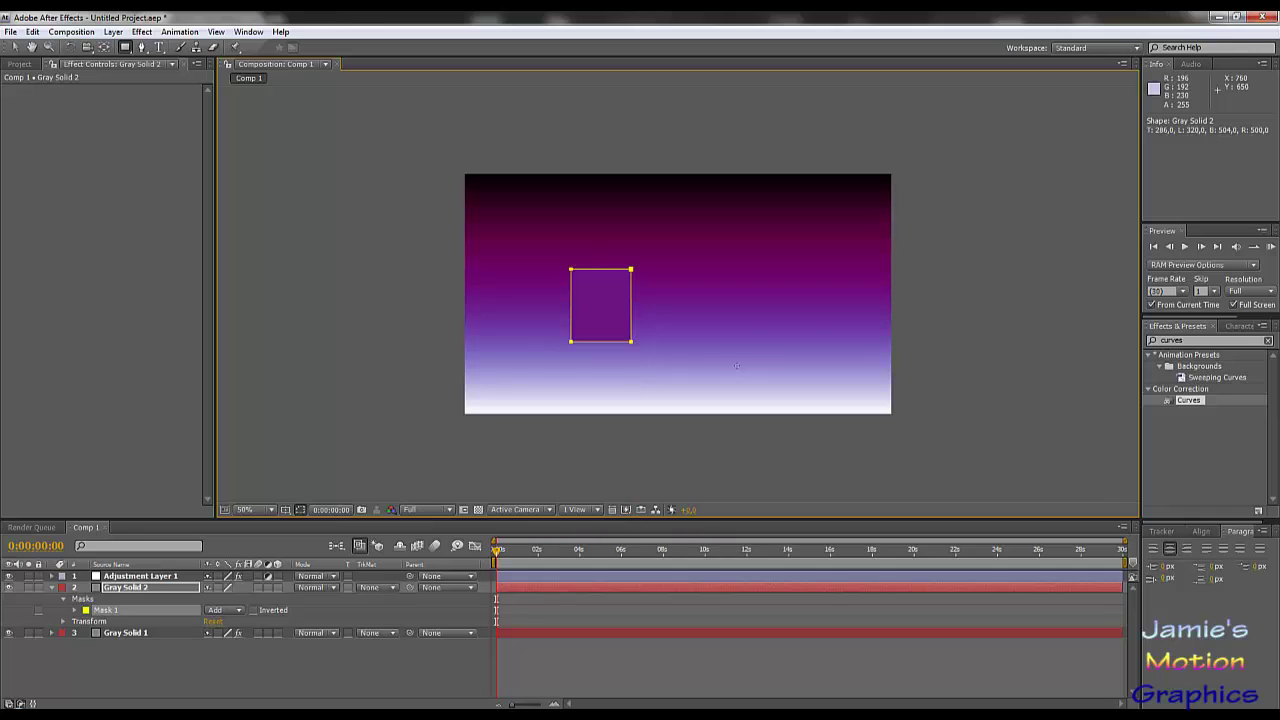
drag(768, 313, 823, 387)
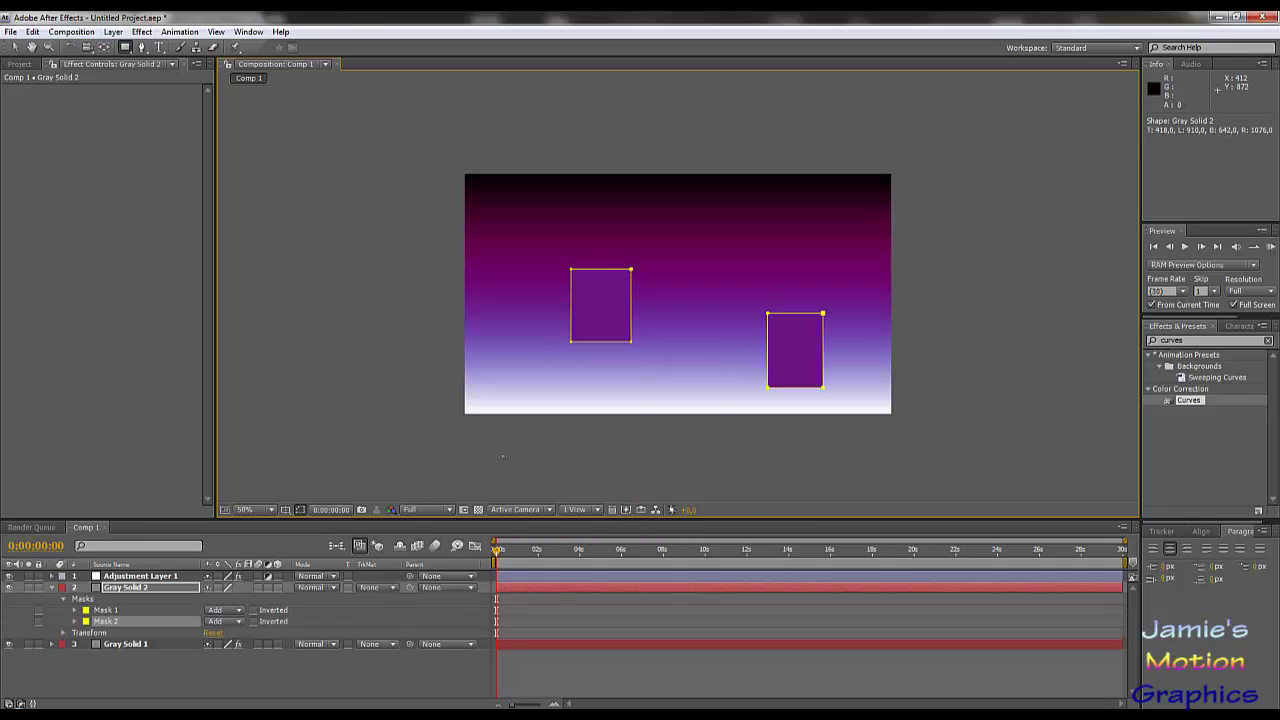
click(149, 576)
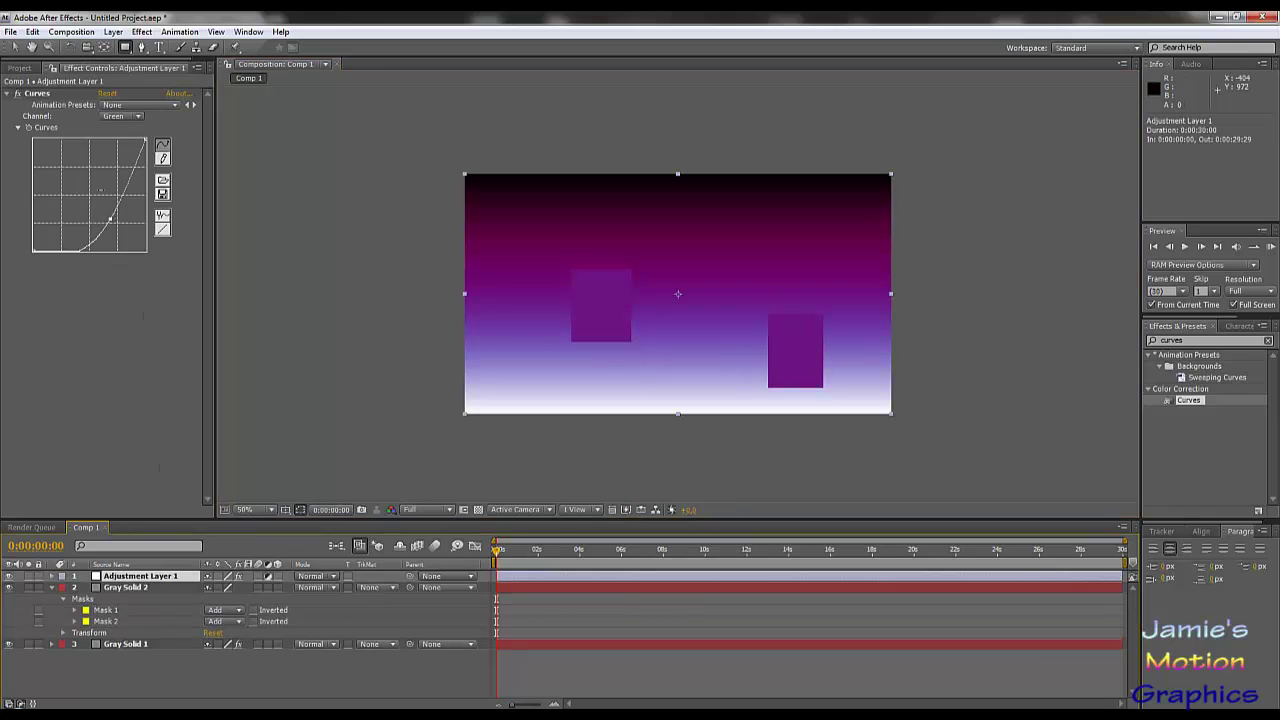
Step: Raise the adjustment layer's Green curve to just below the diagonal, and hide the adjustment layer
drag(110, 218, 105, 190)
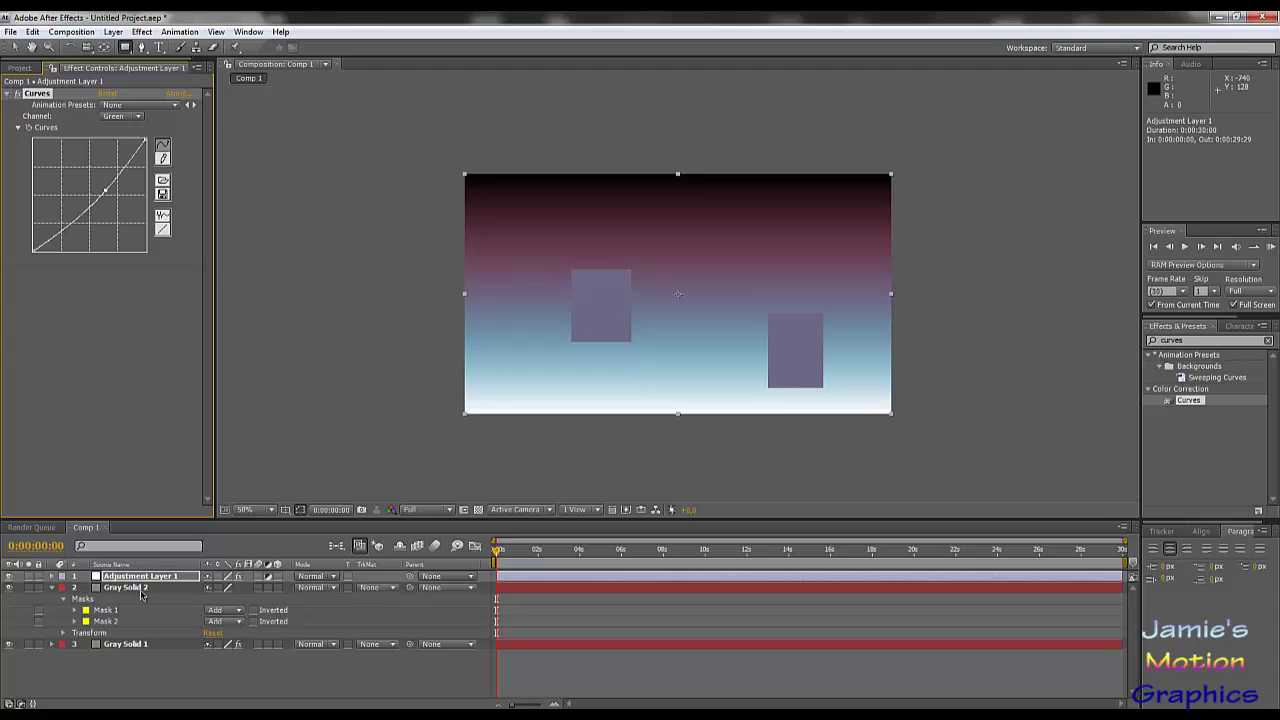
click(9, 577)
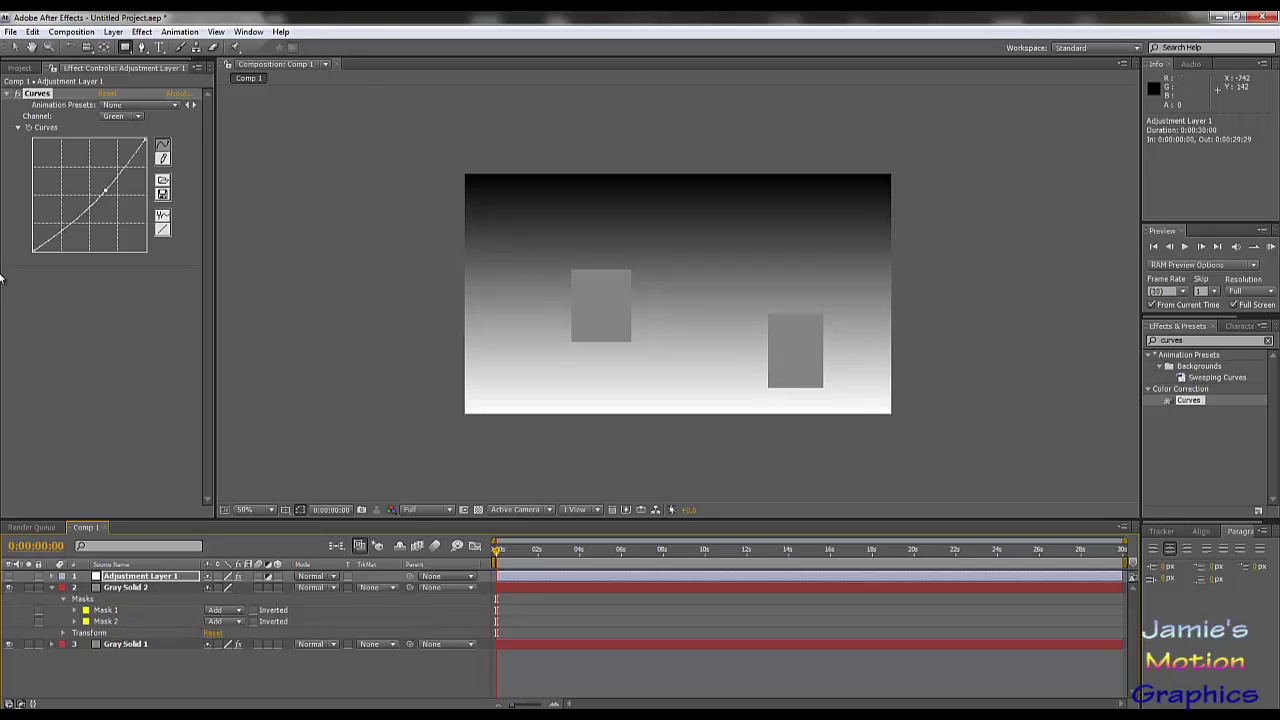
Step: Apply the Ramp effect to Gray Solid 2 and set its ramp shape to Radial Ramp
click(126, 589)
double_click(1191, 340)
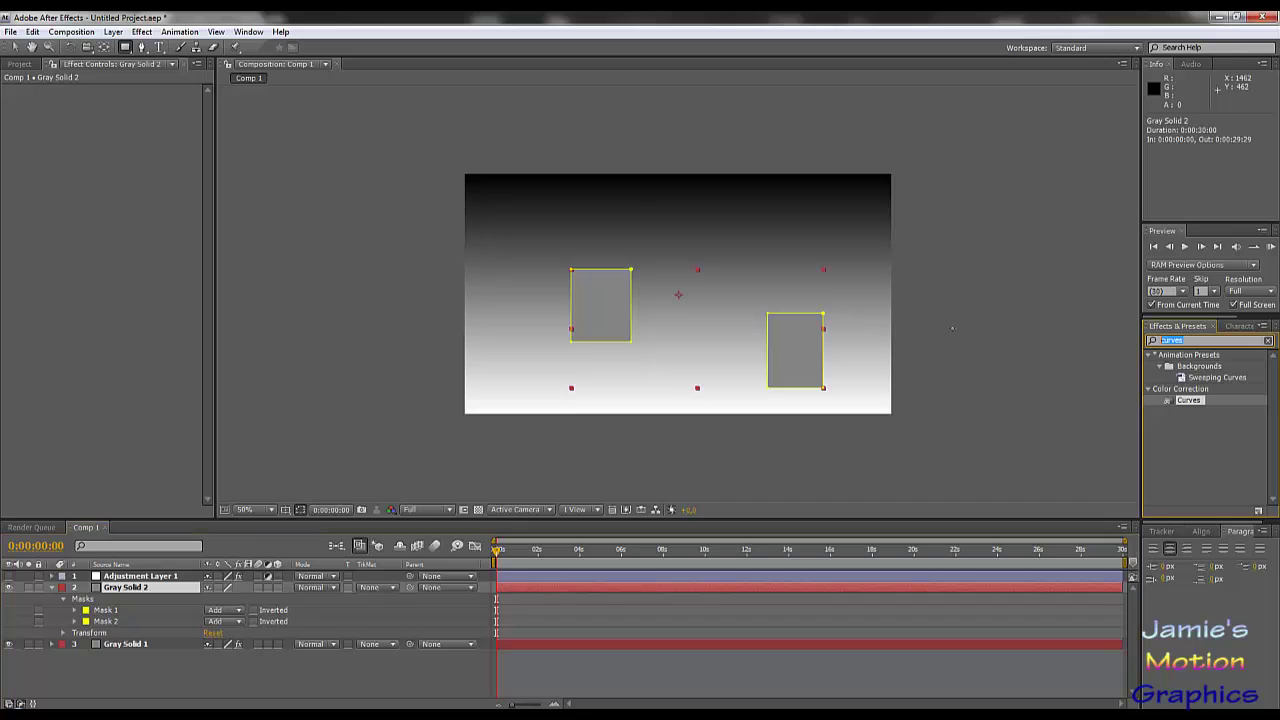
text(ramp)
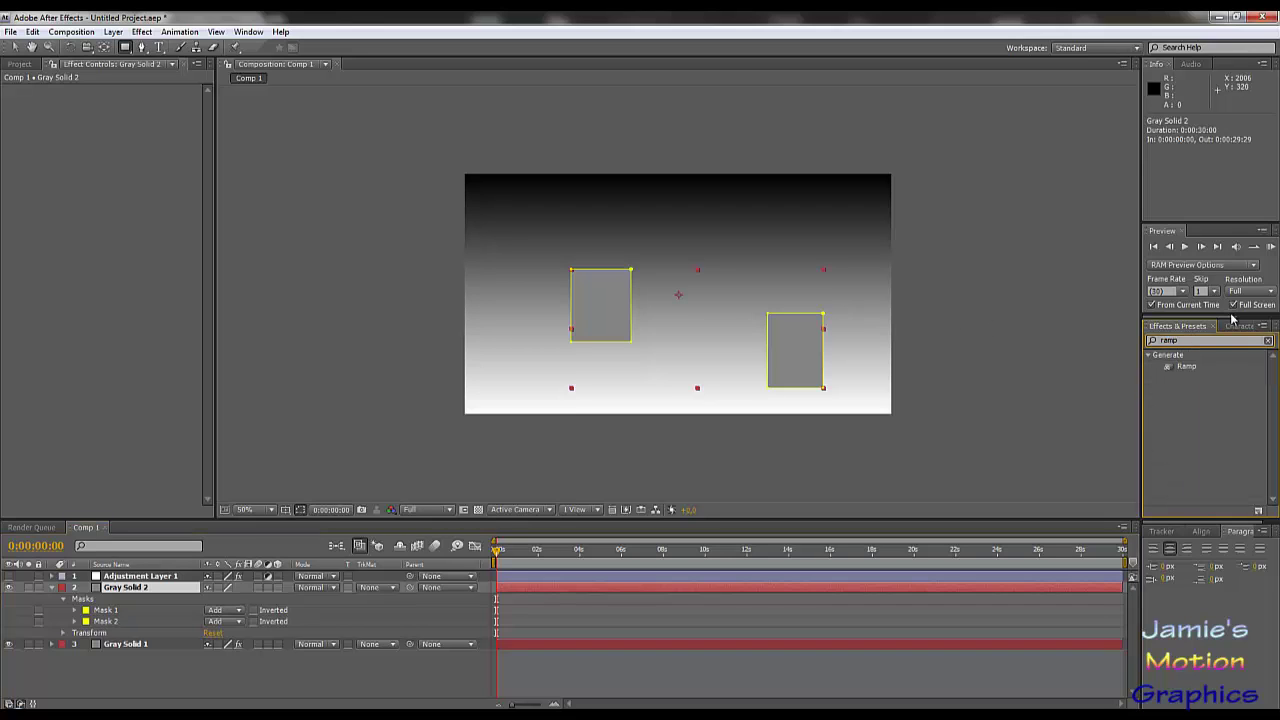
drag(1184, 368, 145, 287)
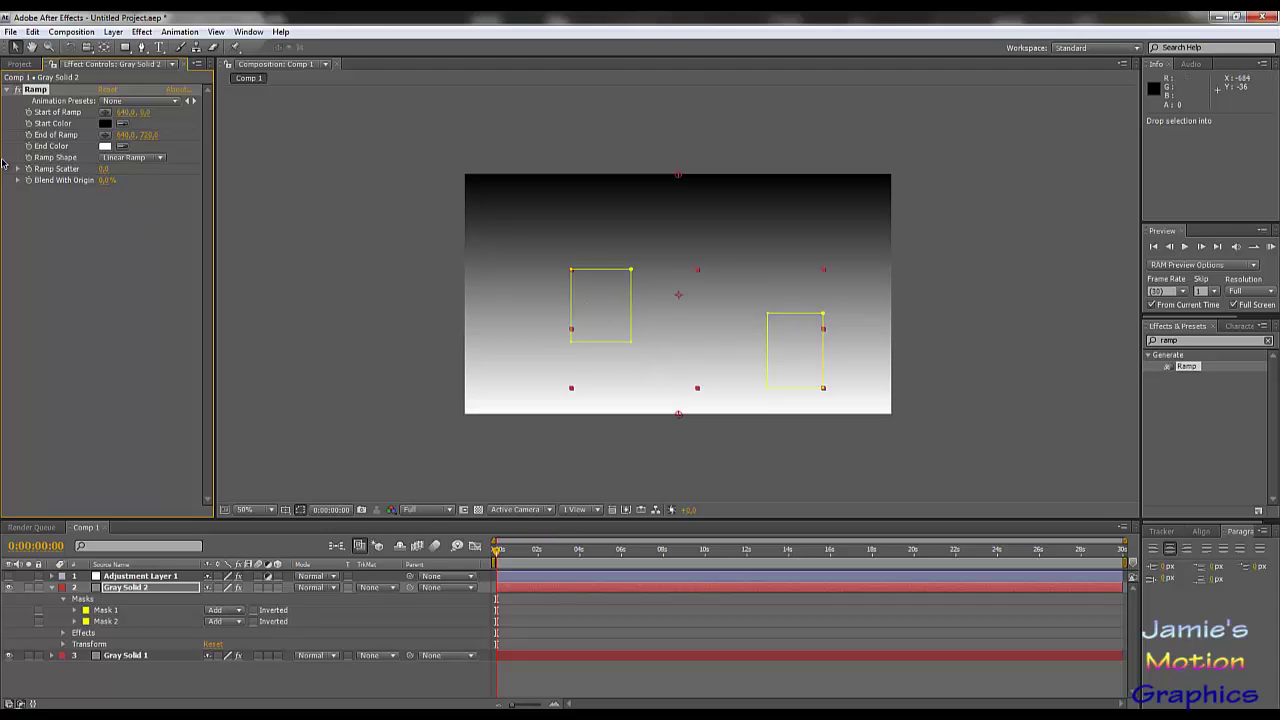
click(123, 158)
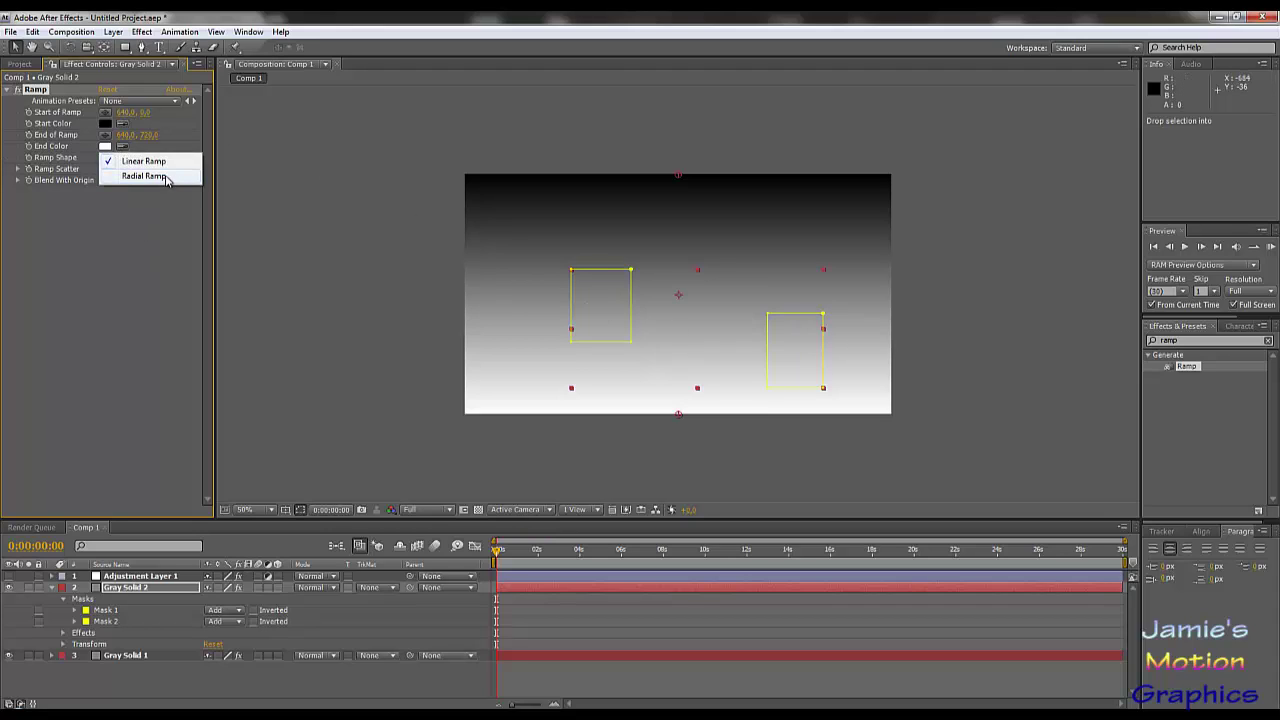
click(165, 178)
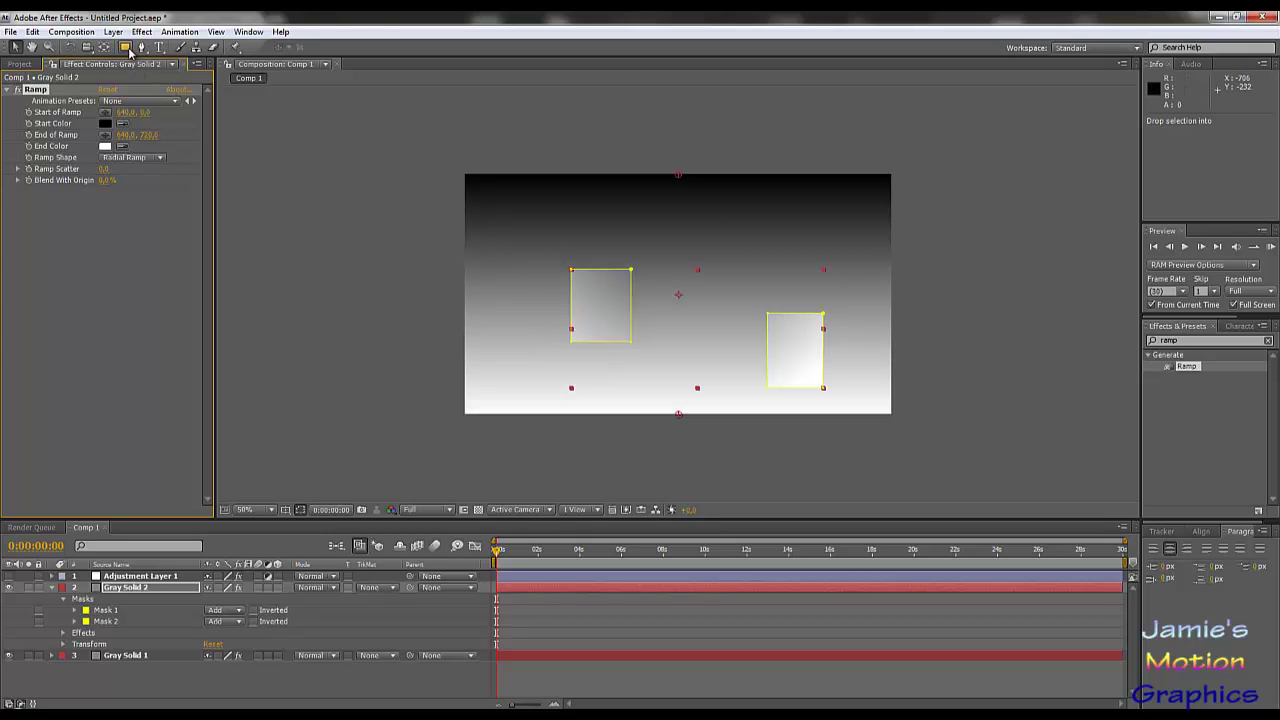
Step: Draw four more rectangular masks on Gray Solid 2: upper center about 154 × 176 px, upper right 144 × 108, upper left, and lower center 110 × 162
click(126, 48)
drag(666, 205, 718, 265)
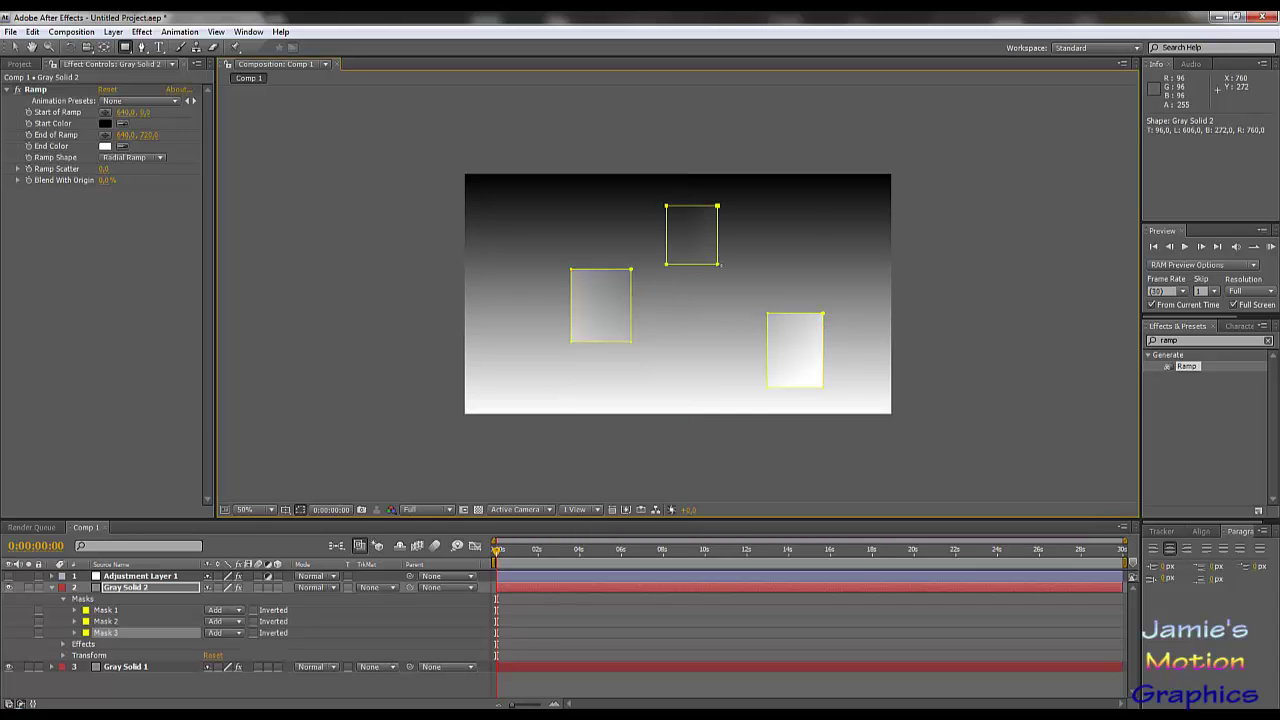
drag(826, 203, 877, 239)
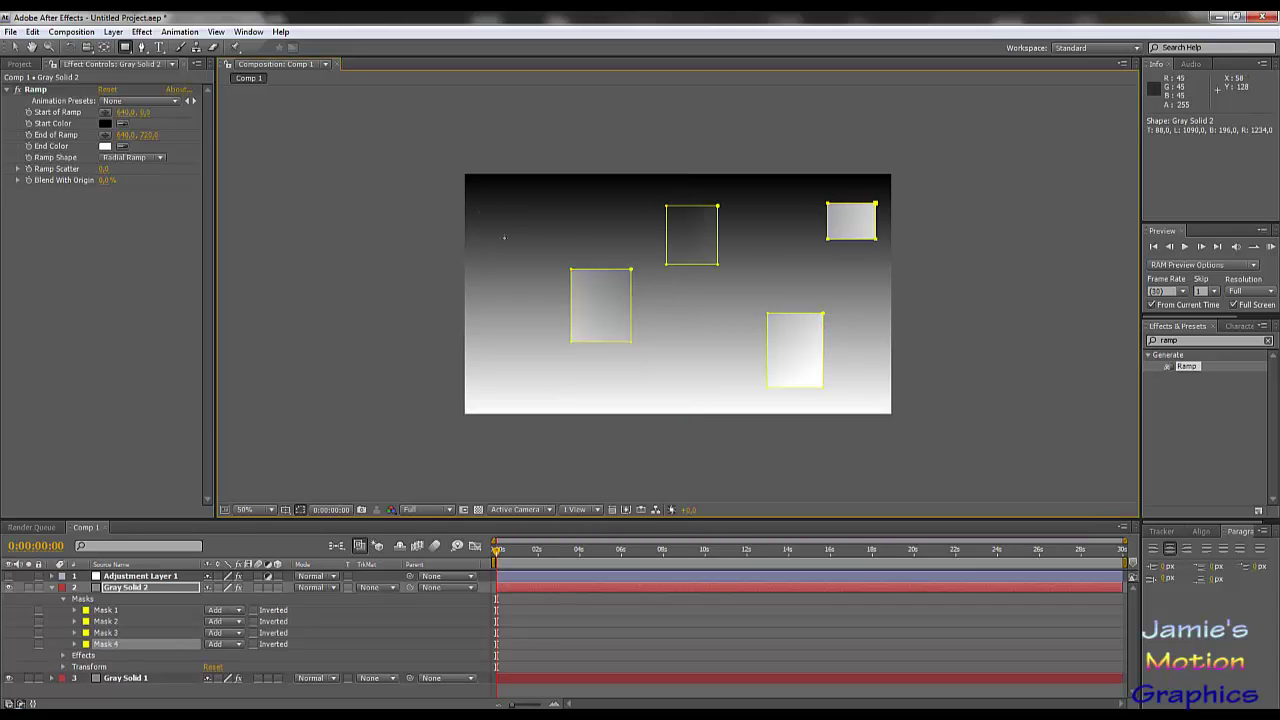
drag(486, 219, 519, 255)
drag(677, 326, 714, 381)
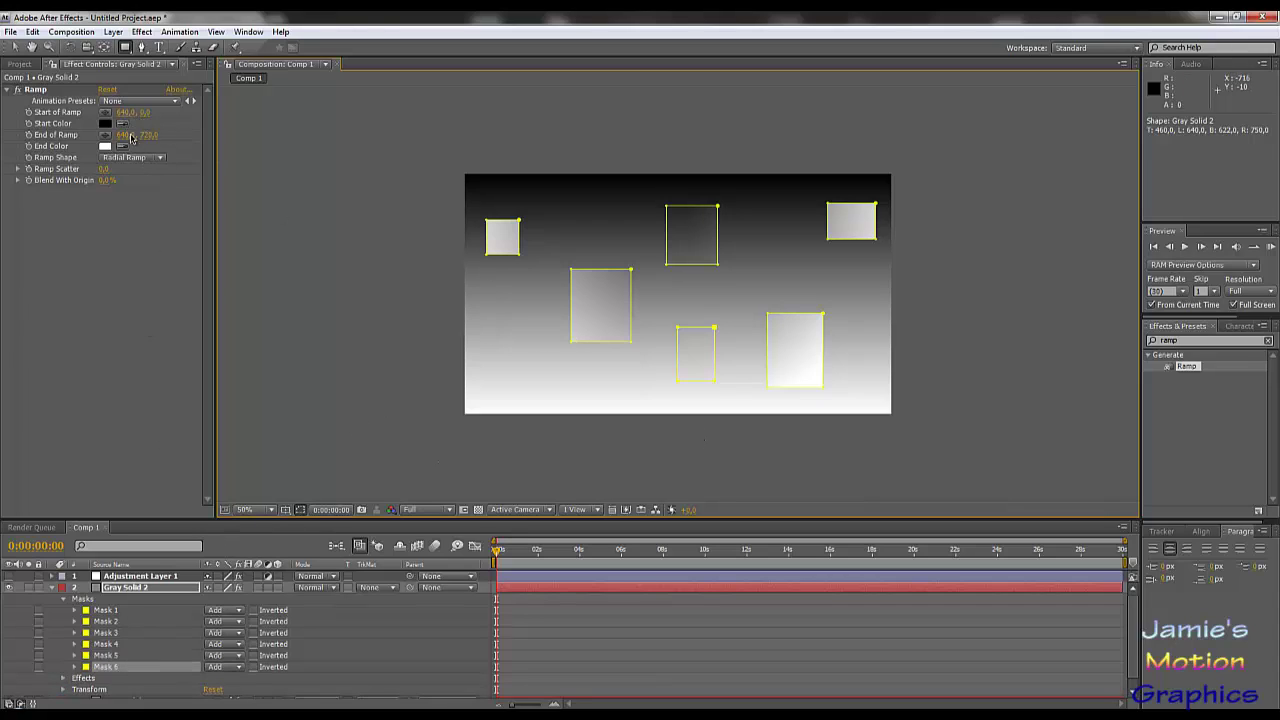
Step: Set the vertical End of Ramp value on Gray Solid 2 to 1044, and deselect the layer
drag(174, 133, 346, 151)
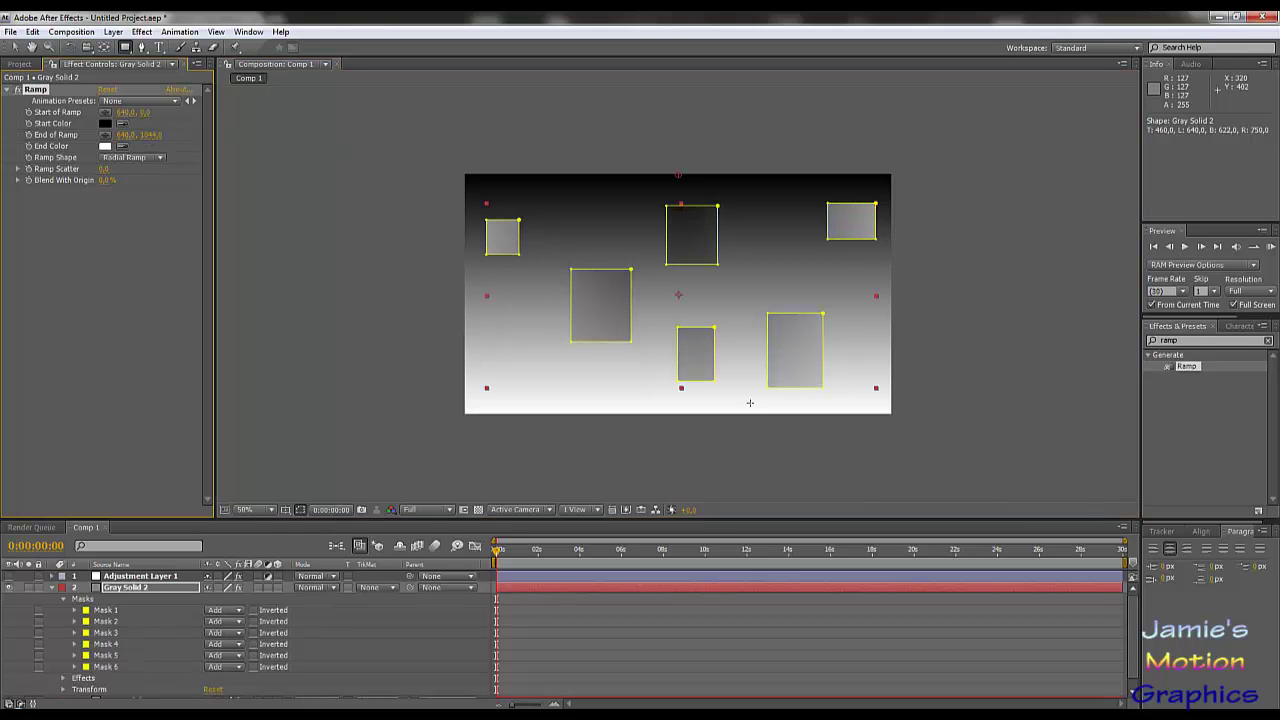
click(409, 661)
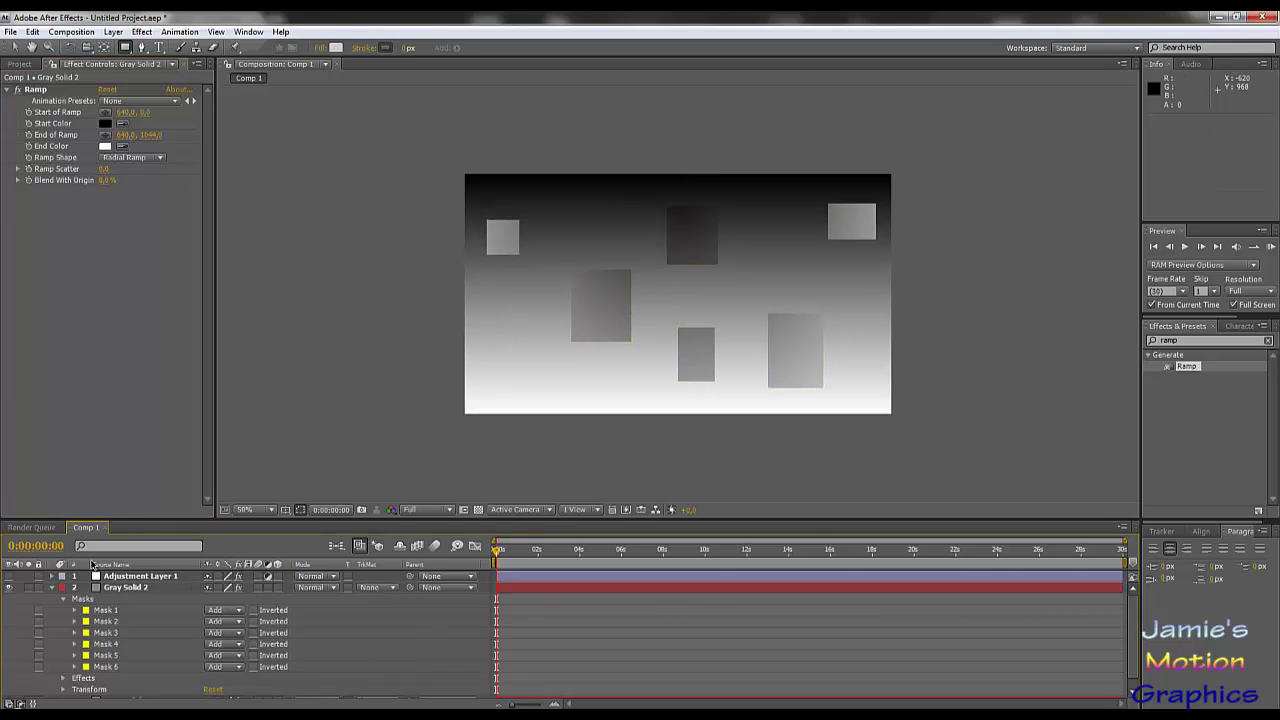
Step: Make the adjustment layer visible again and reset its Curves effect
click(10, 577)
click(120, 577)
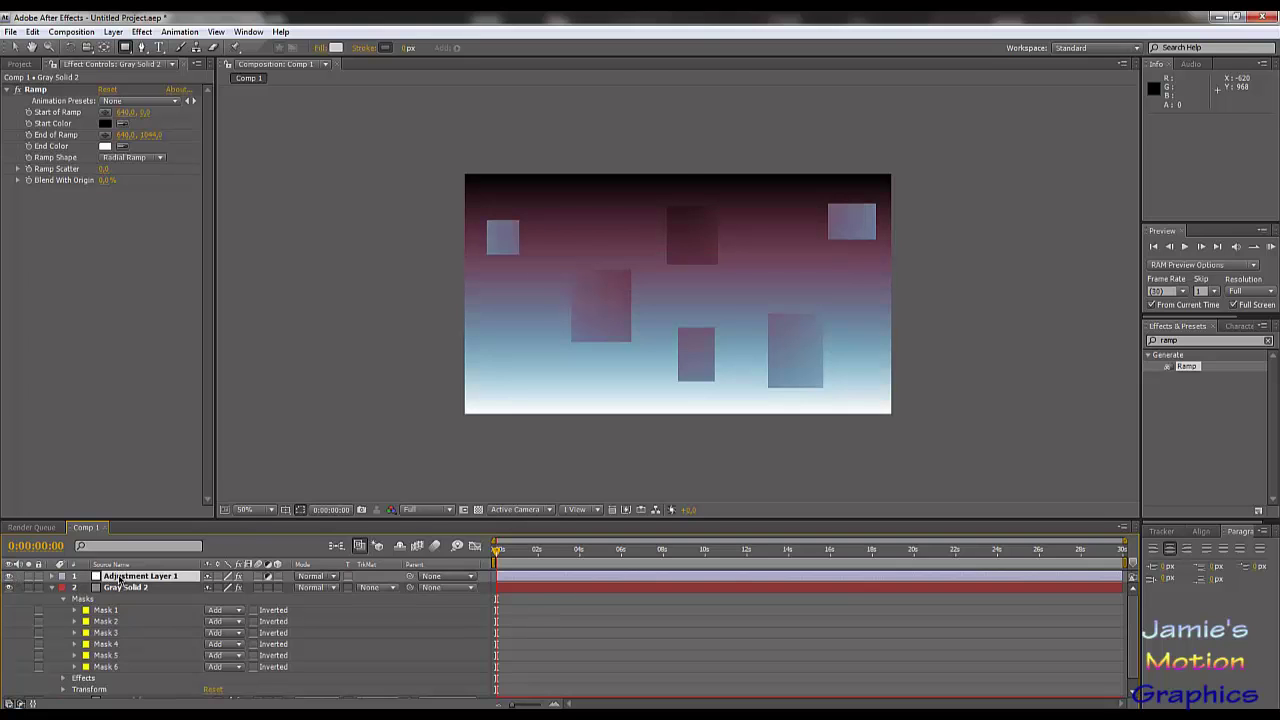
click(107, 94)
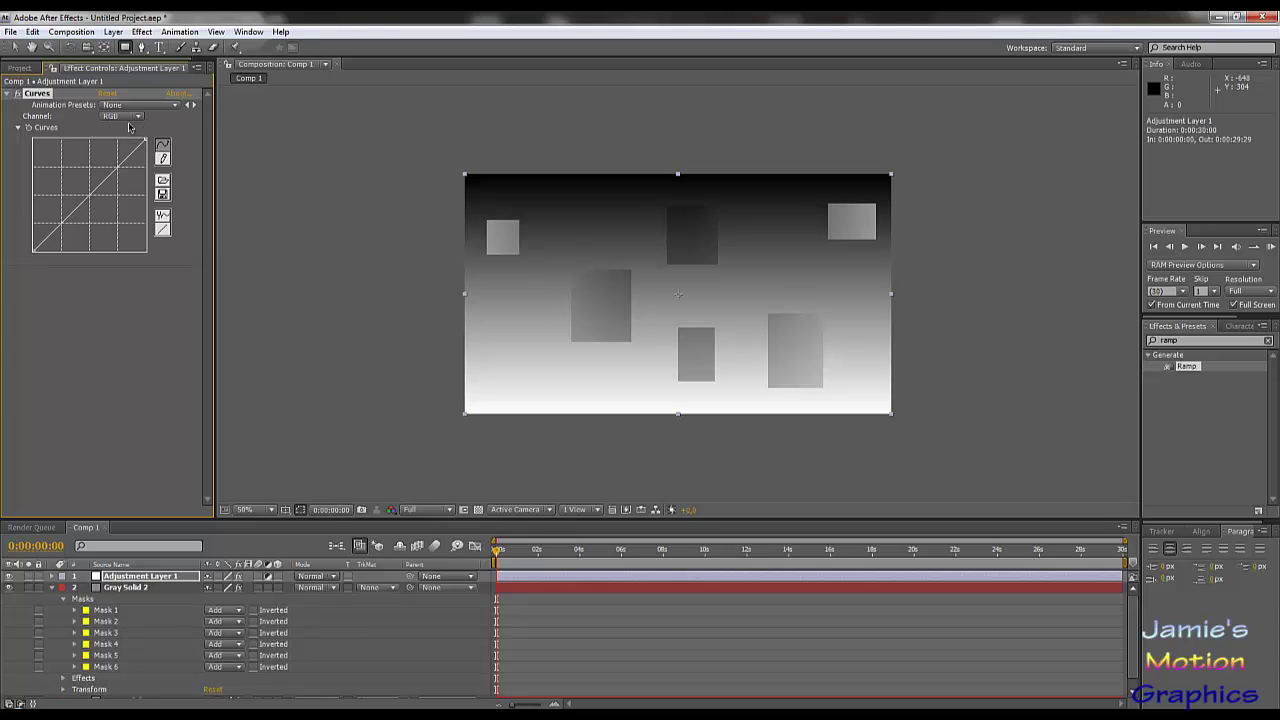
Step: On the adjustment layer's Curves effect, bend the Red curve above the diagonal and the Blue curve below it
click(125, 116)
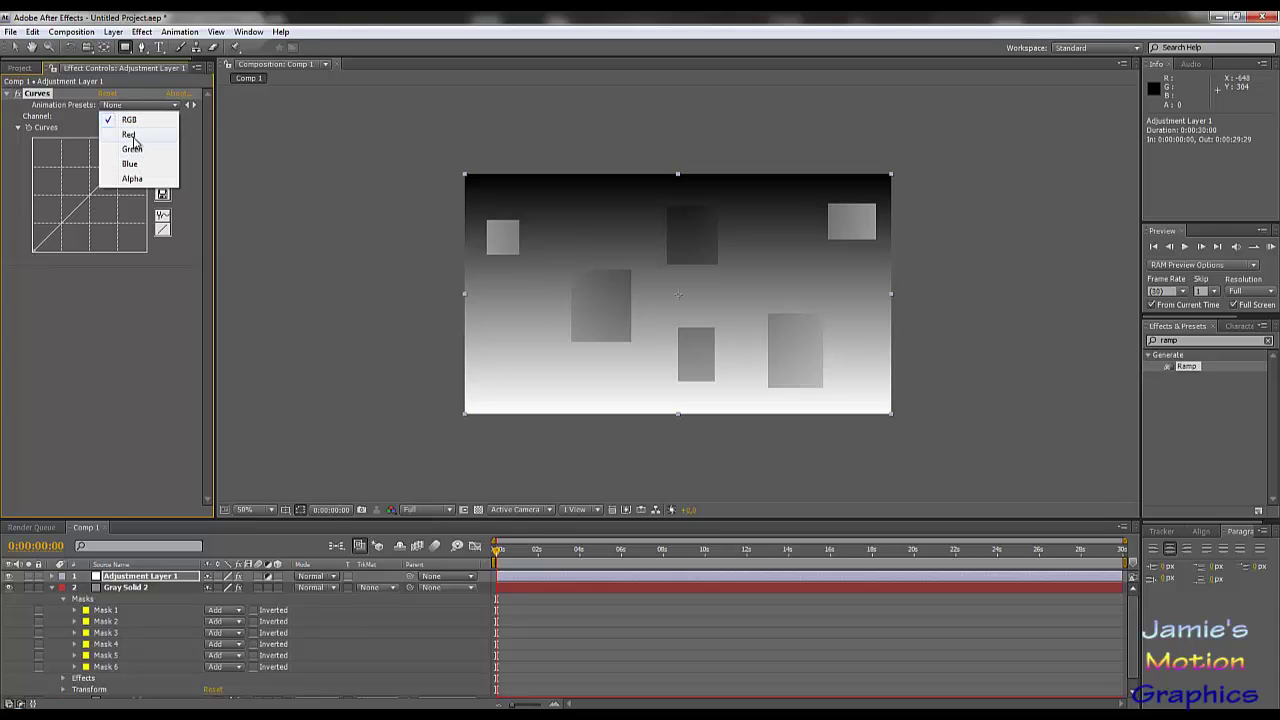
click(130, 135)
drag(118, 166, 75, 180)
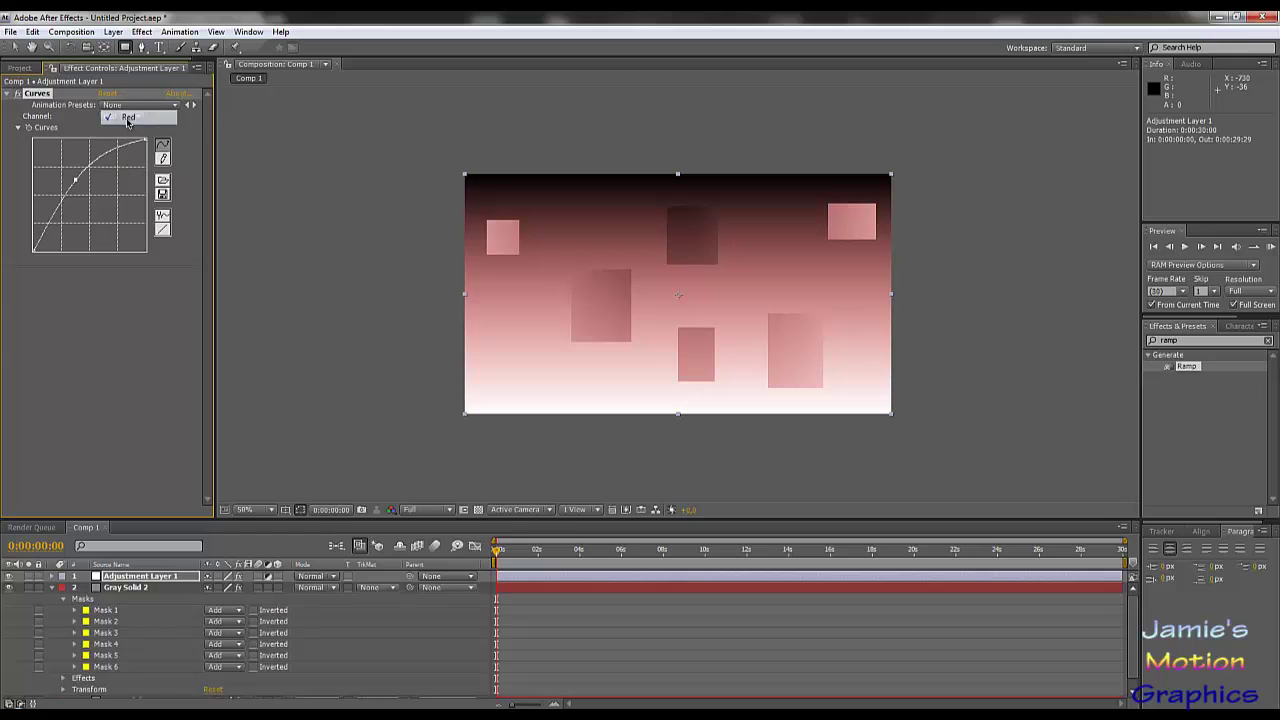
click(130, 118)
click(130, 147)
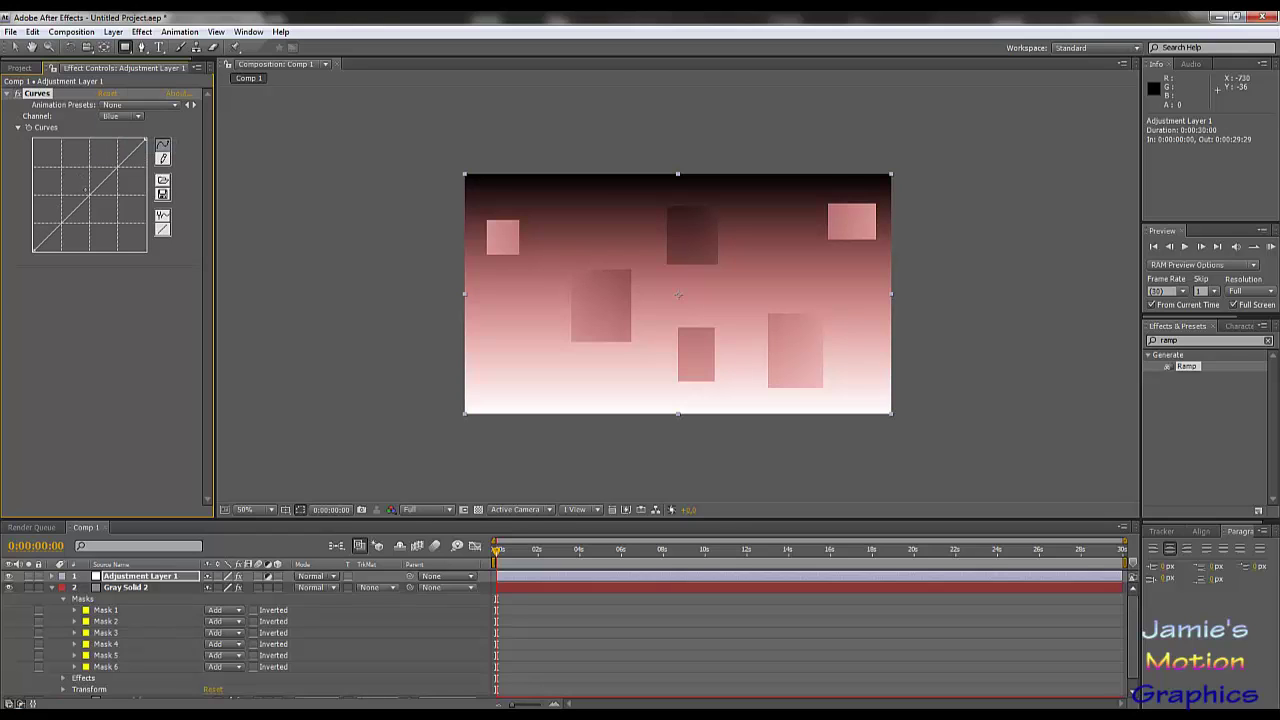
drag(100, 186, 104, 210)
Step: Shape the Green curve into a steep S, below the diagonal in the shadows and above it in the highlights
click(125, 116)
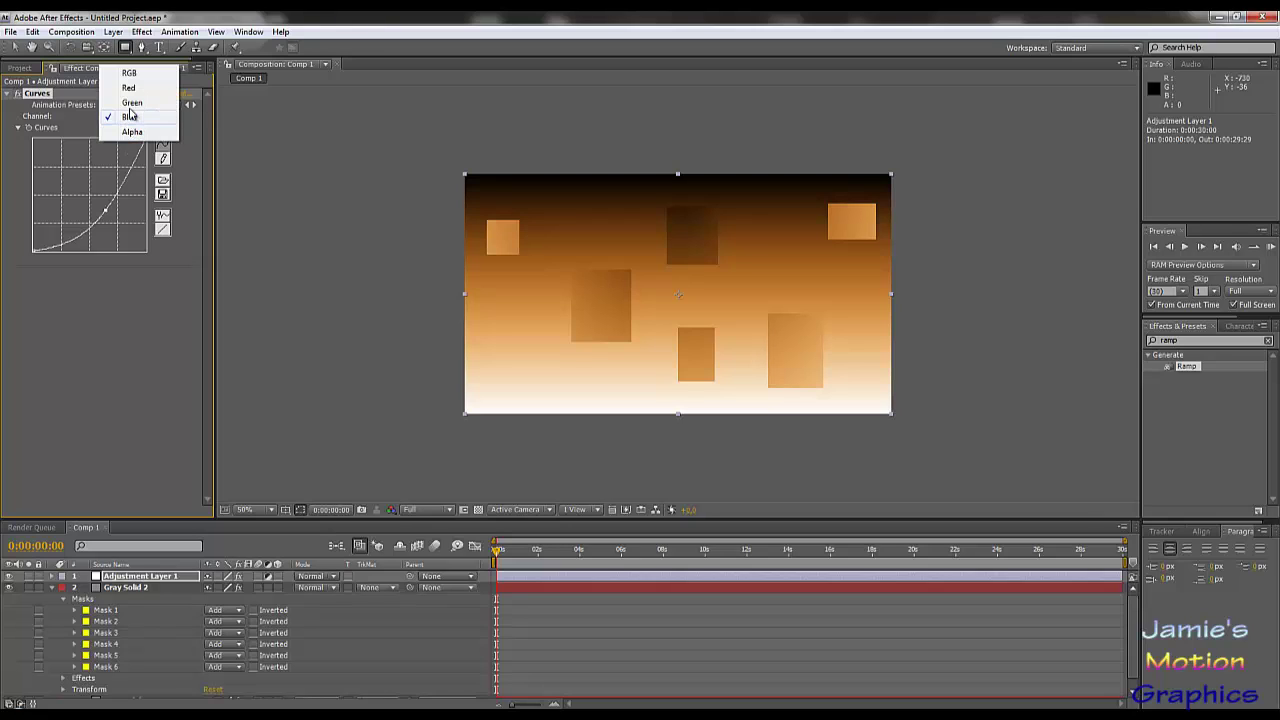
click(132, 103)
drag(100, 186, 104, 208)
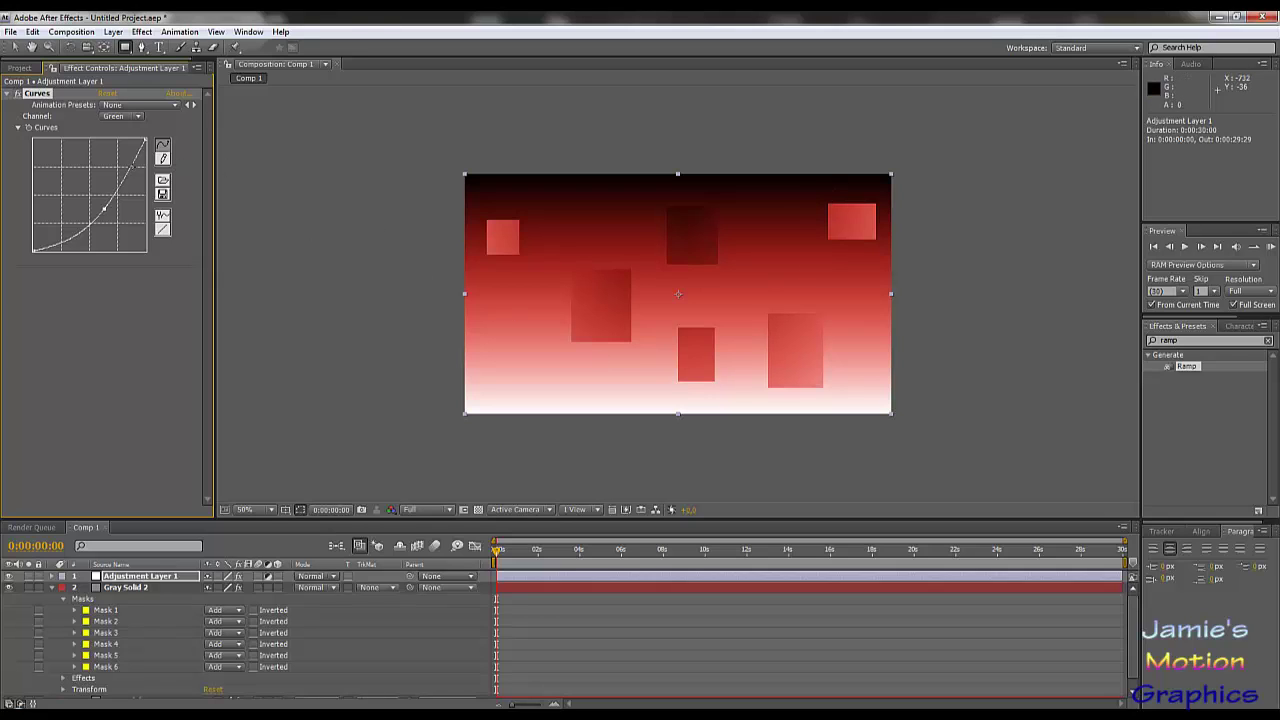
drag(116, 190, 70, 228)
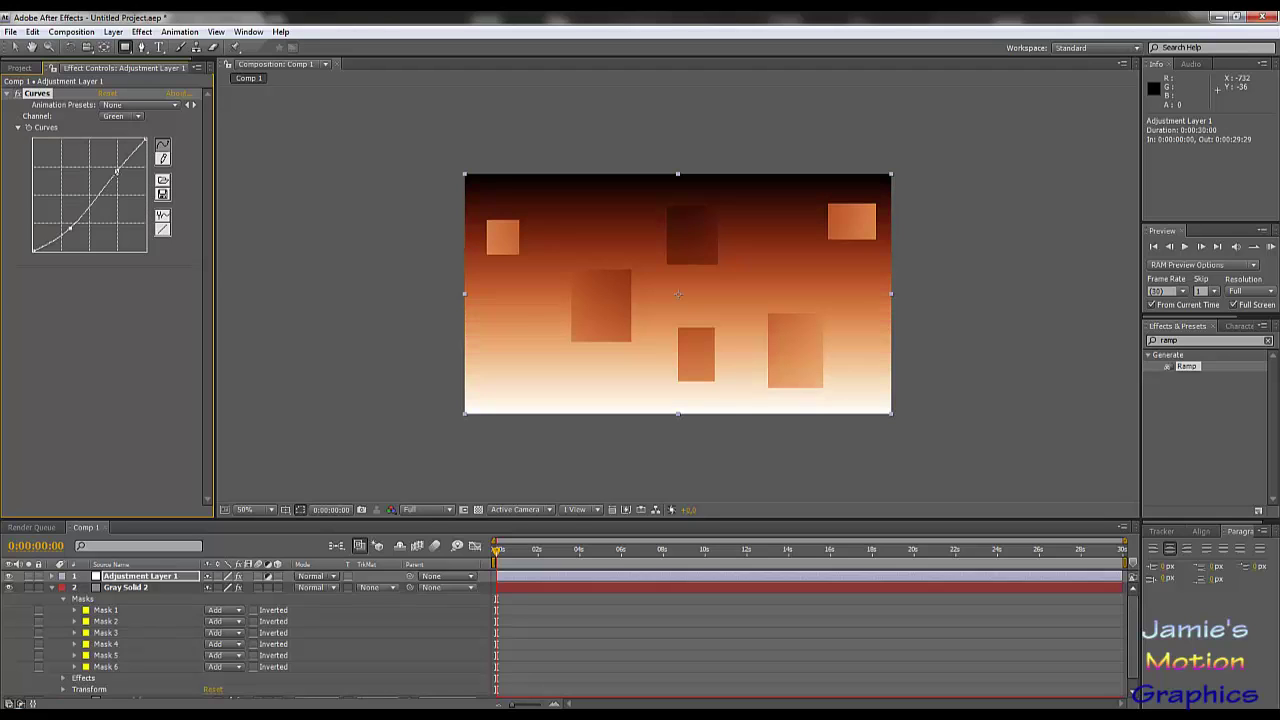
drag(116, 172, 102, 172)
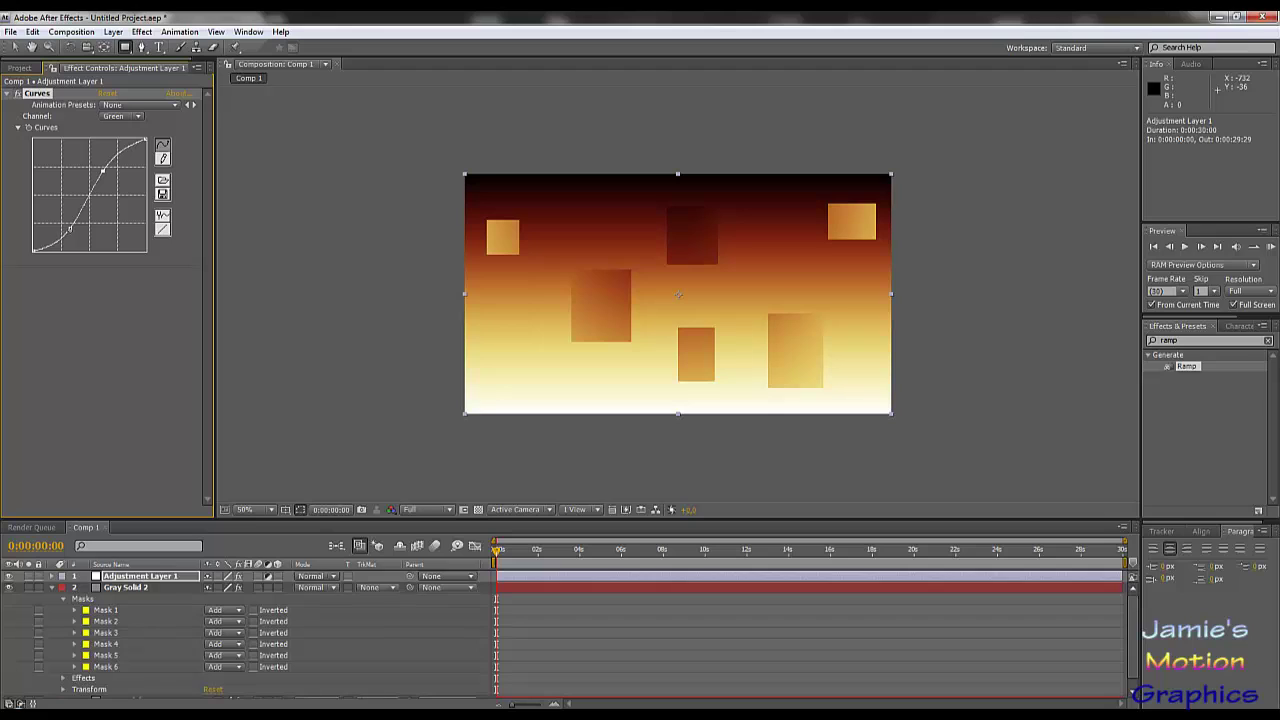
drag(70, 228, 74, 232)
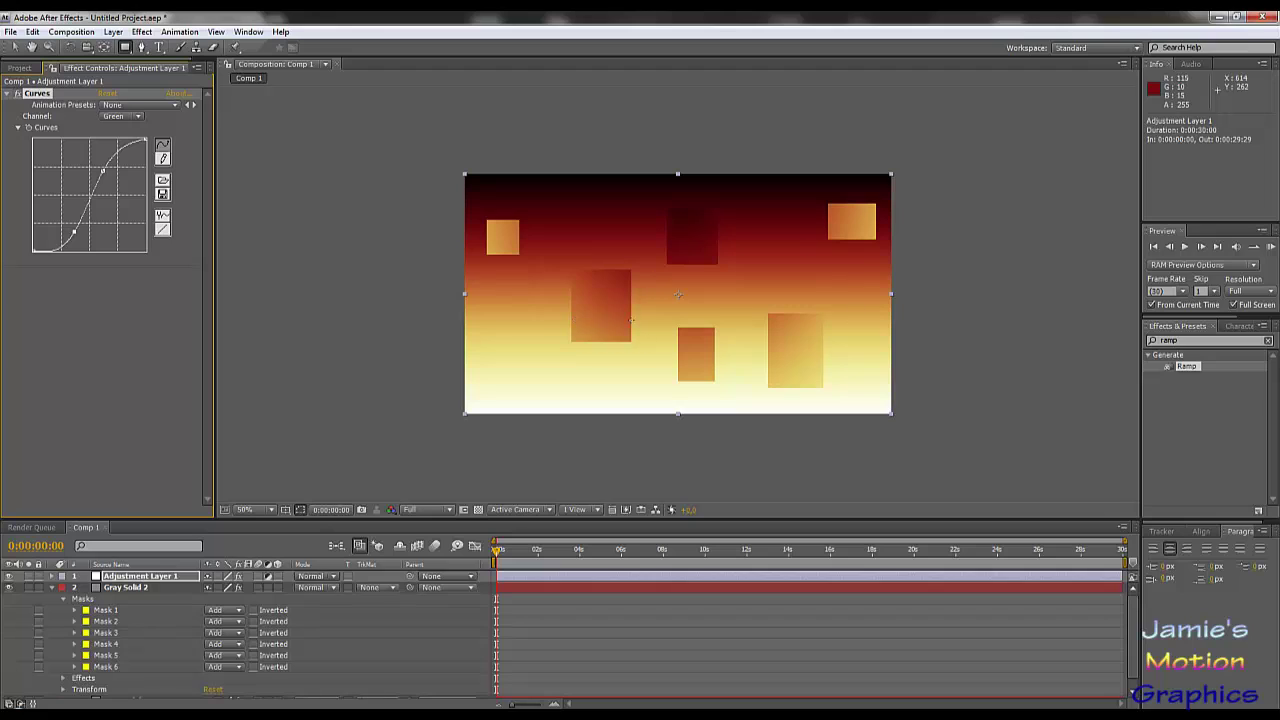
Step: Bend the Blue curve well above the diagonal in the shadows and well below it in the highlights
click(129, 117)
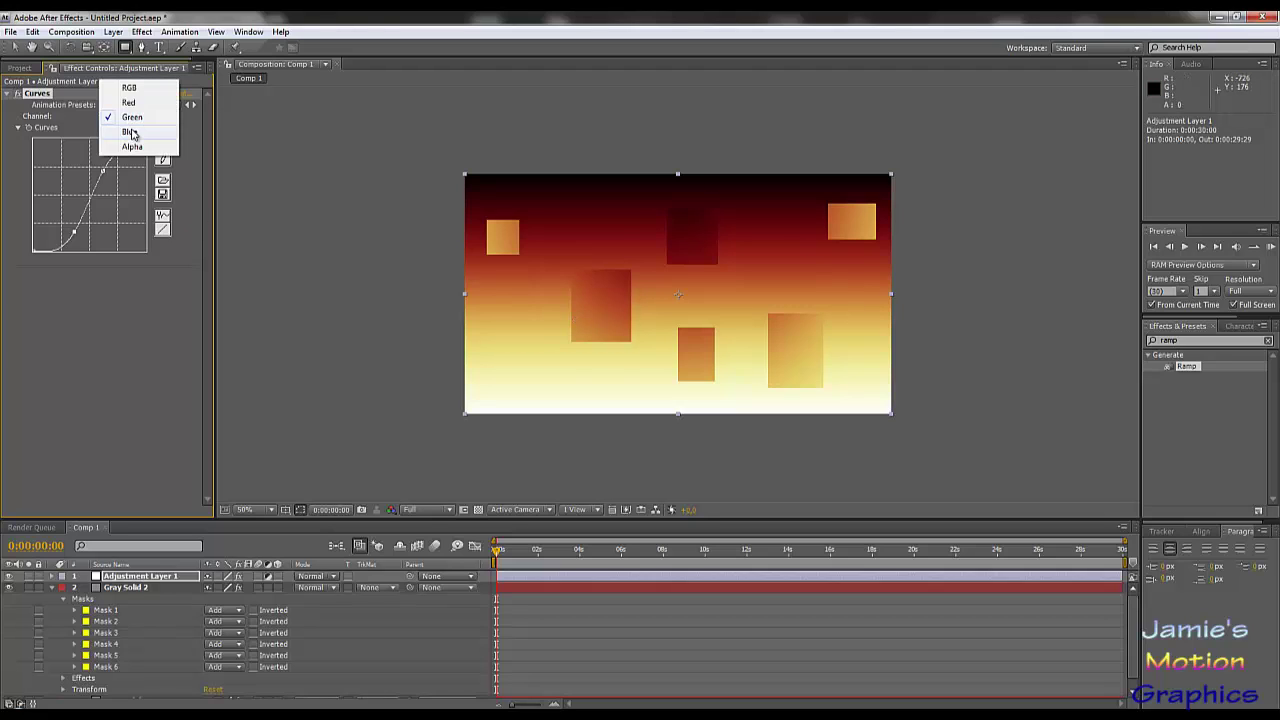
click(125, 131)
drag(55, 240, 115, 215)
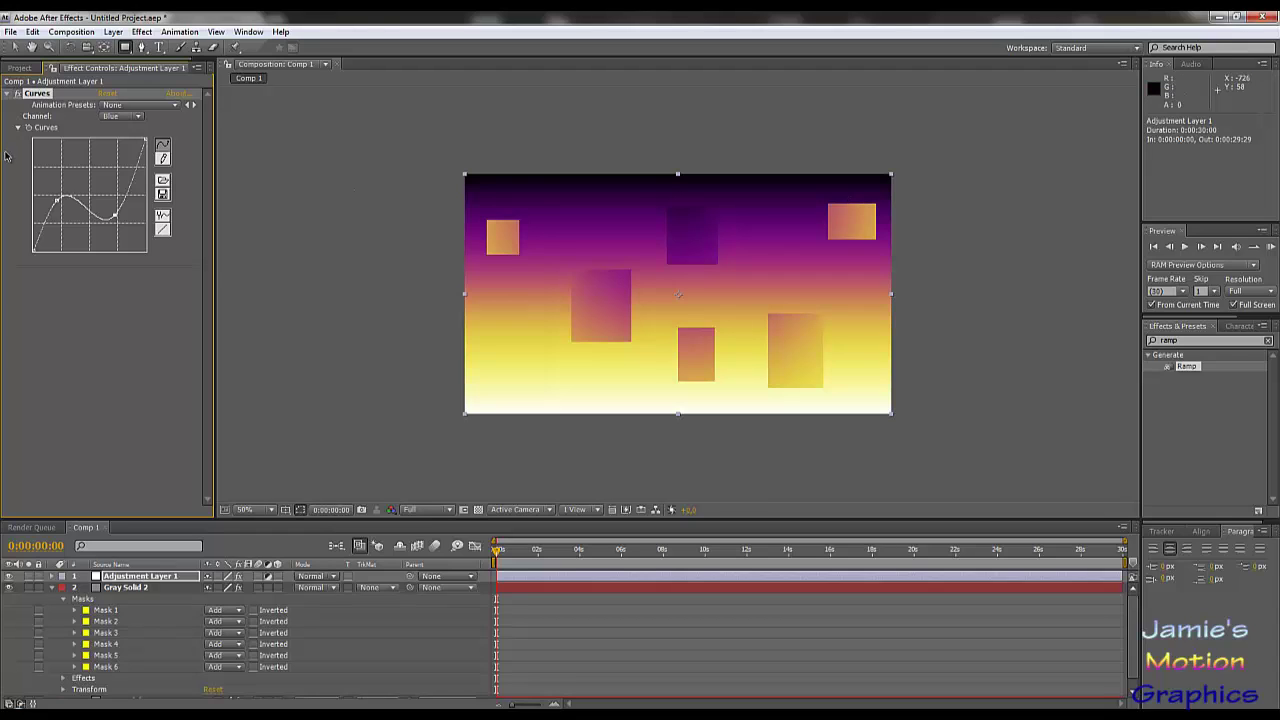
Step: Try an S-shape on the Red curve, and reshape it slightly above the diagonal in shadows and below it in highlights
click(125, 118)
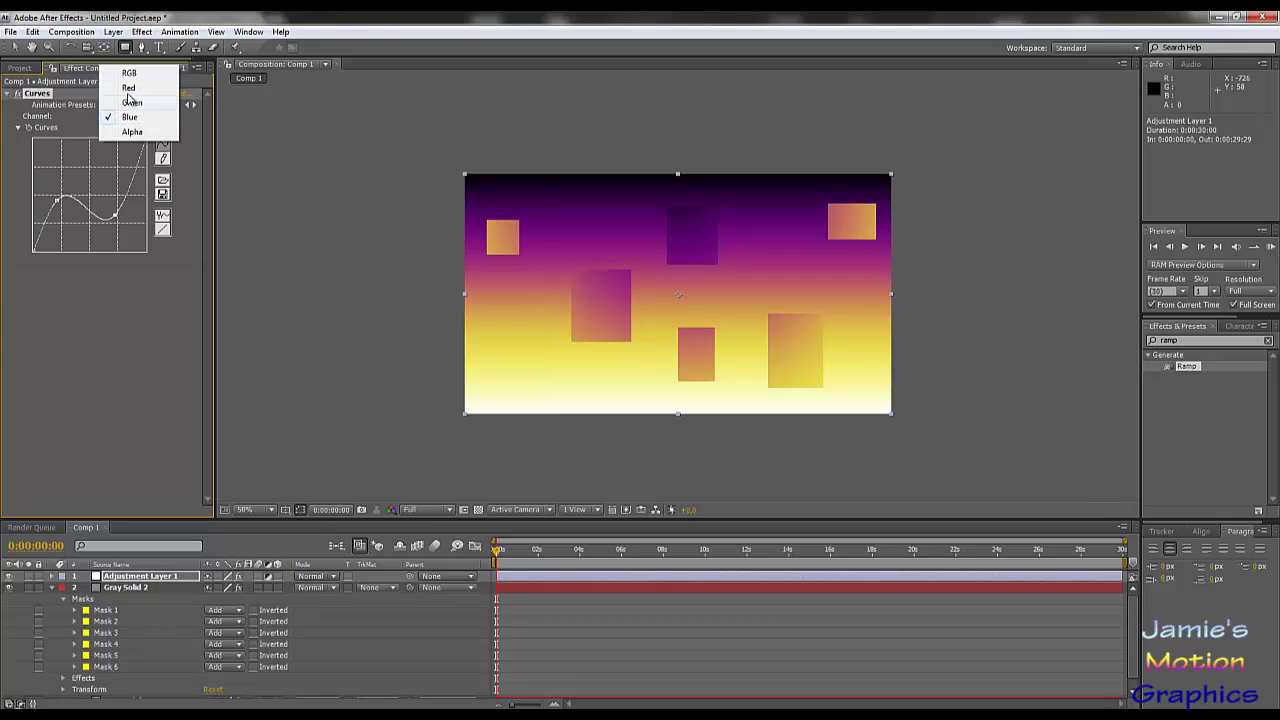
click(120, 88)
drag(74, 180, 110, 165)
drag(75, 204, 78, 220)
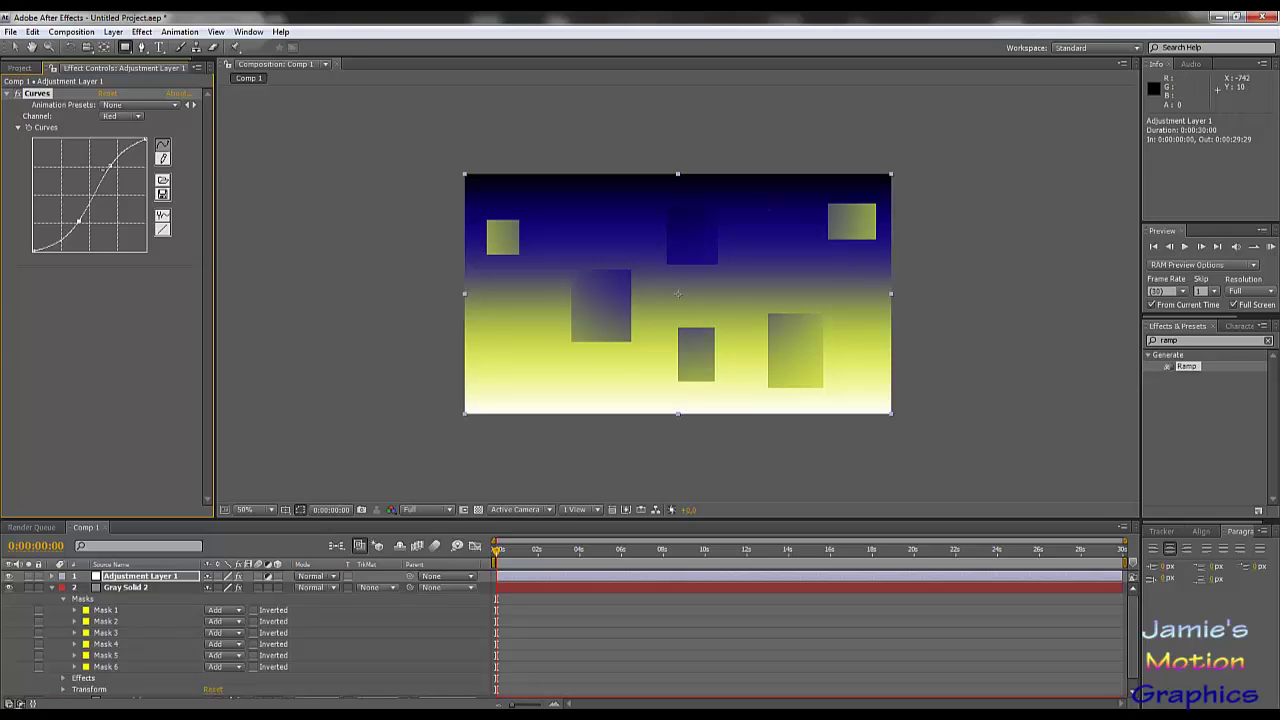
drag(110, 165, 65, 208)
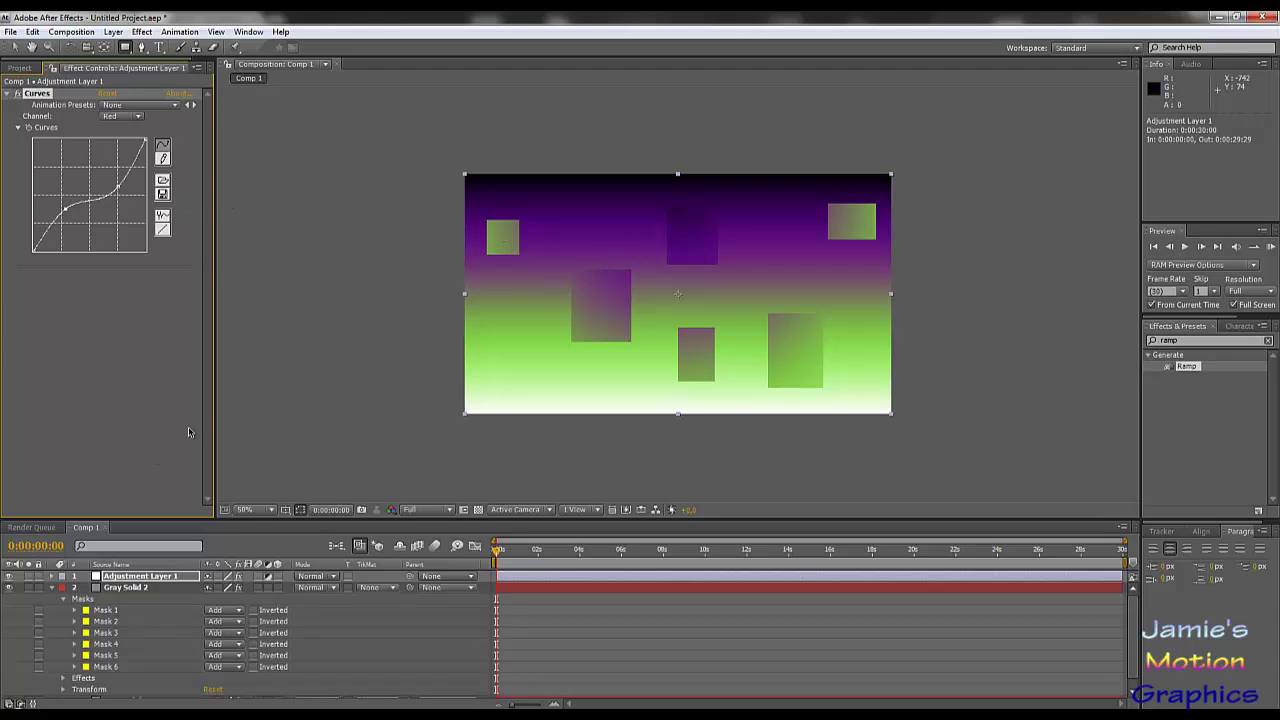
Step: Move Gray Solid 2 above the adjustment layer to compare the coloring, and return the adjustment layer to the top of the stack
click(126, 588)
drag(128, 588, 132, 572)
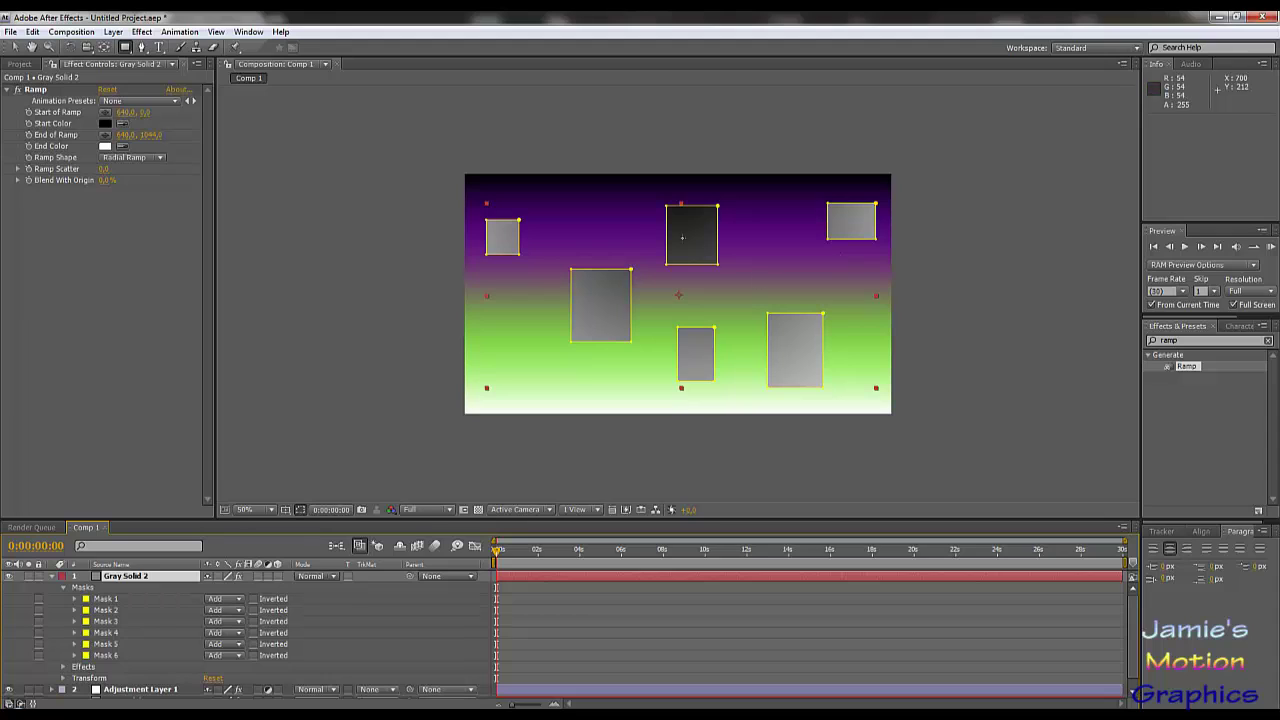
click(134, 690)
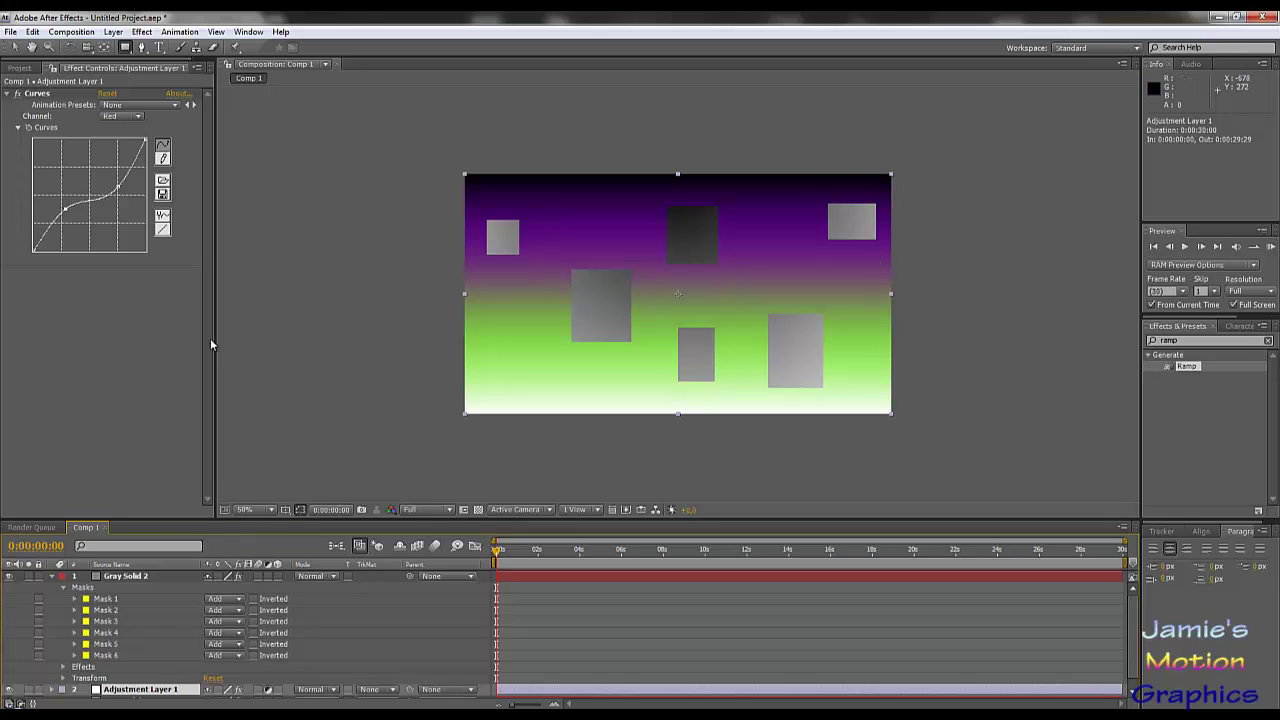
drag(151, 690, 138, 577)
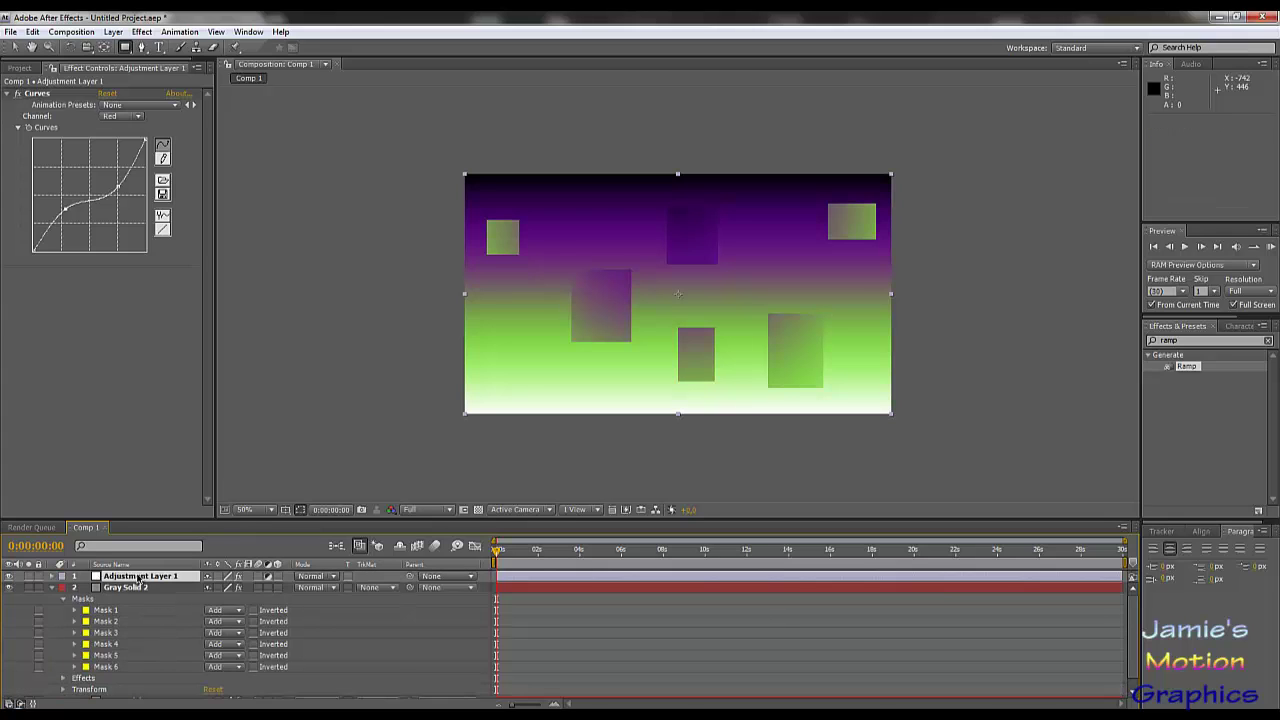
Step: Collapse Gray Solid 2 and review the effects applied to Gray Solid 2, the adjustment layer and Gray Solid 1
click(51, 589)
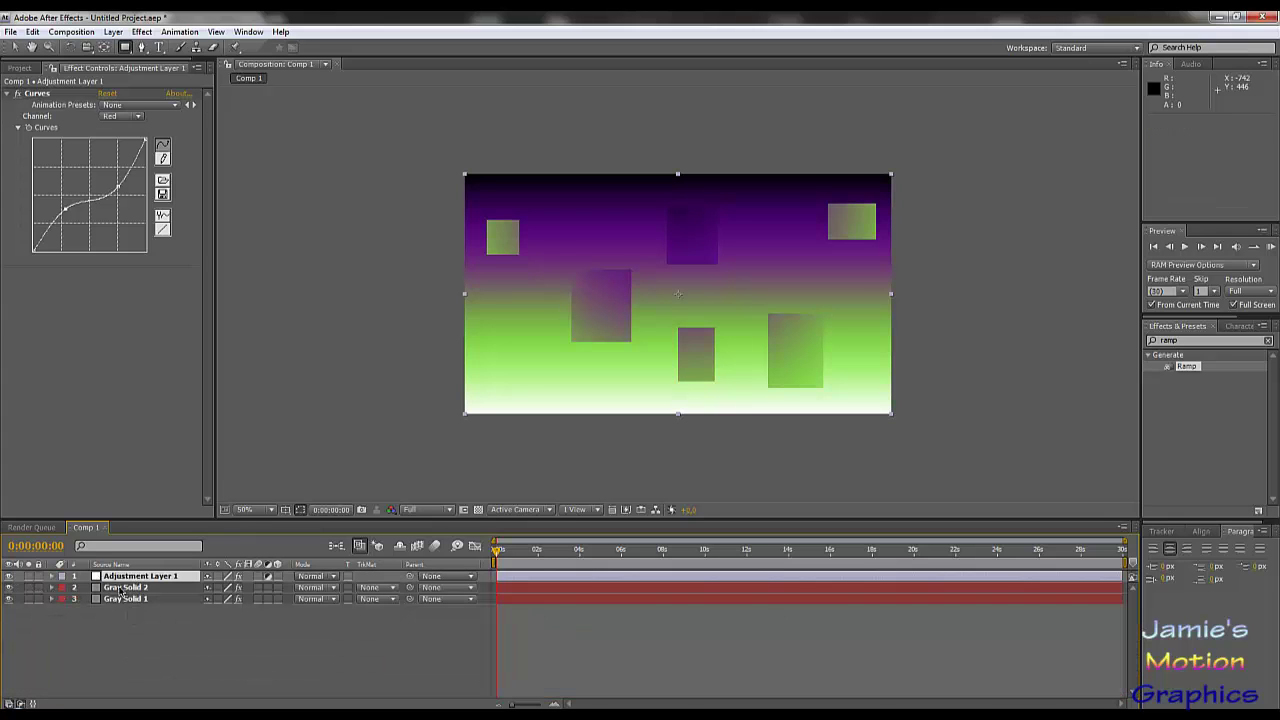
click(120, 589)
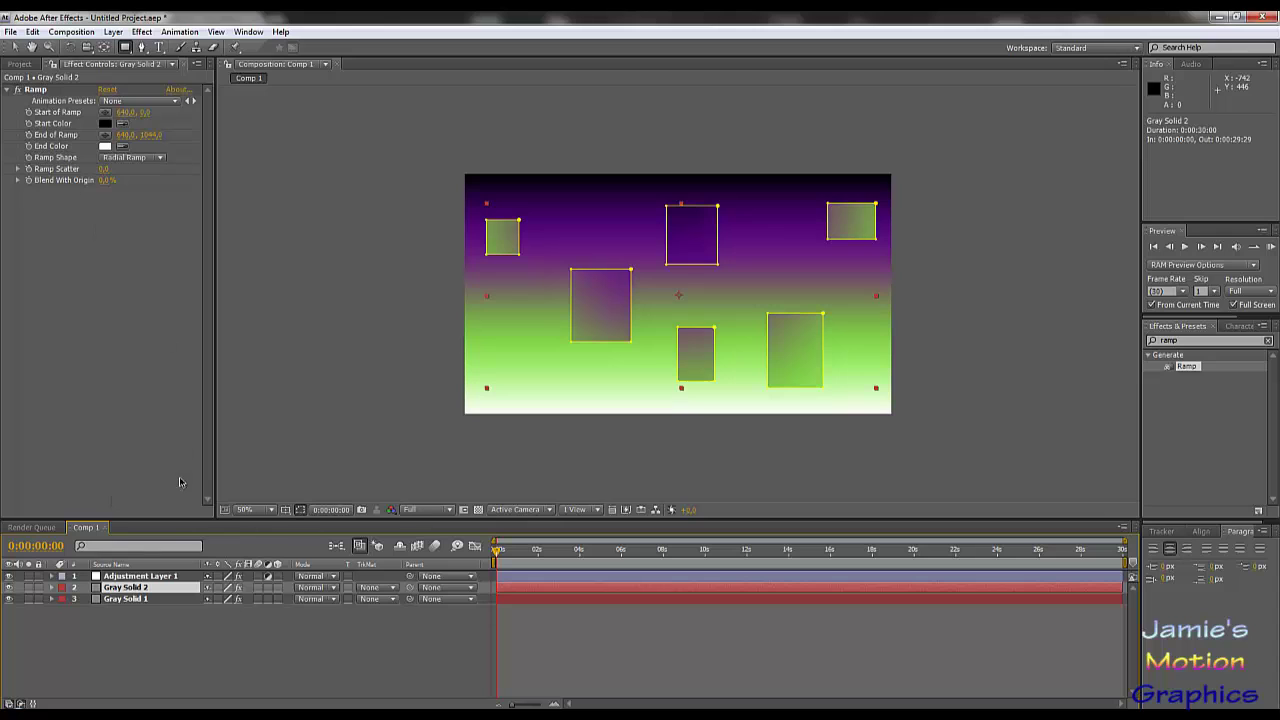
click(145, 577)
click(36, 93)
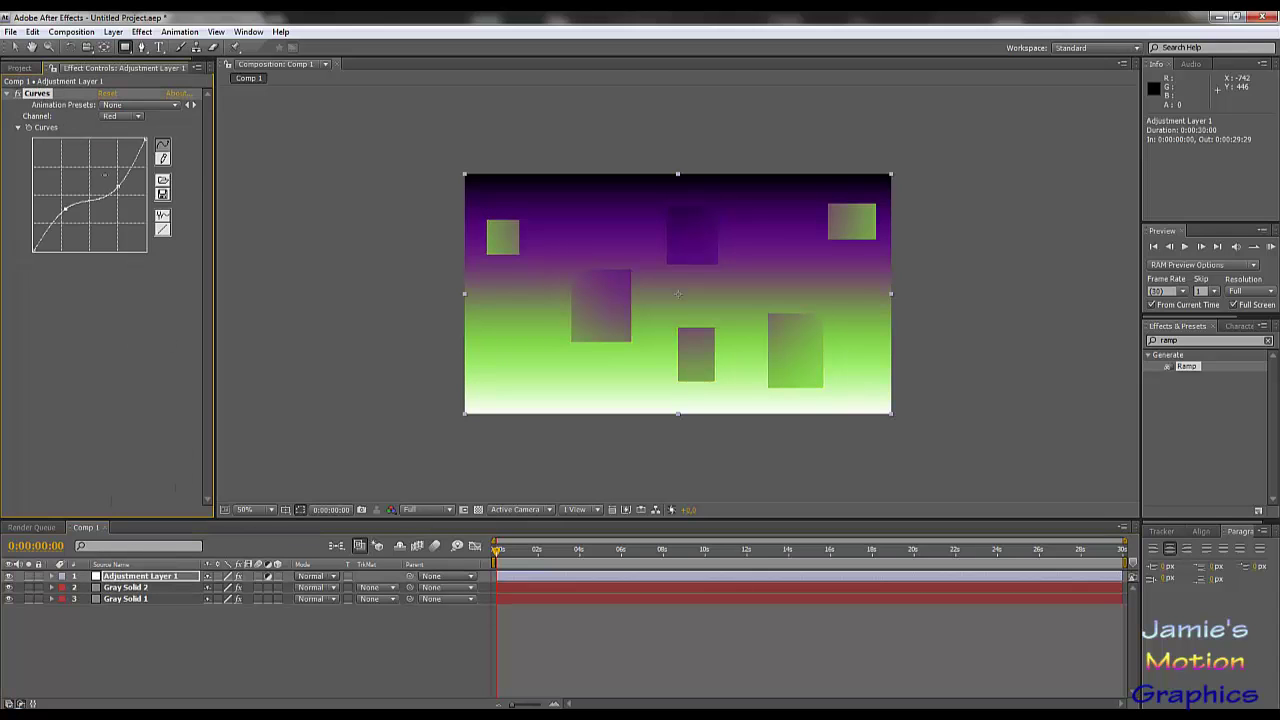
click(126, 599)
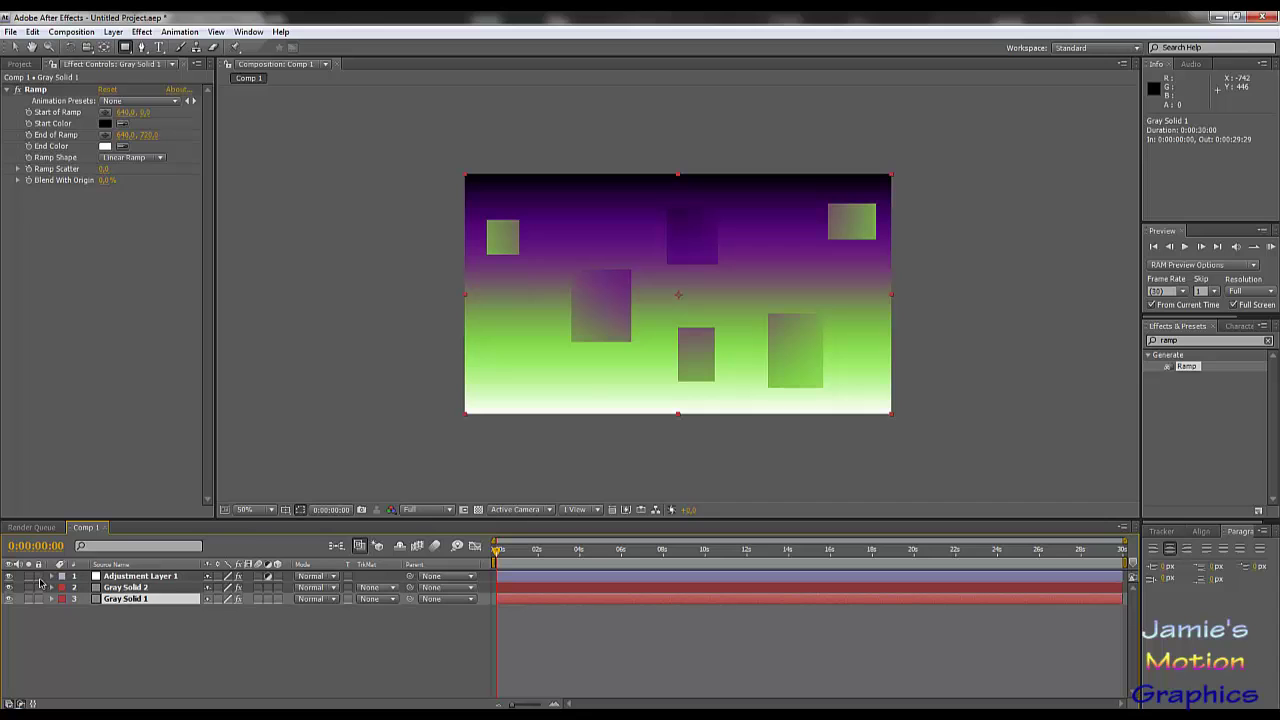
Step: Delete the adjustment layer from the composition
click(131, 578)
key(Delete)
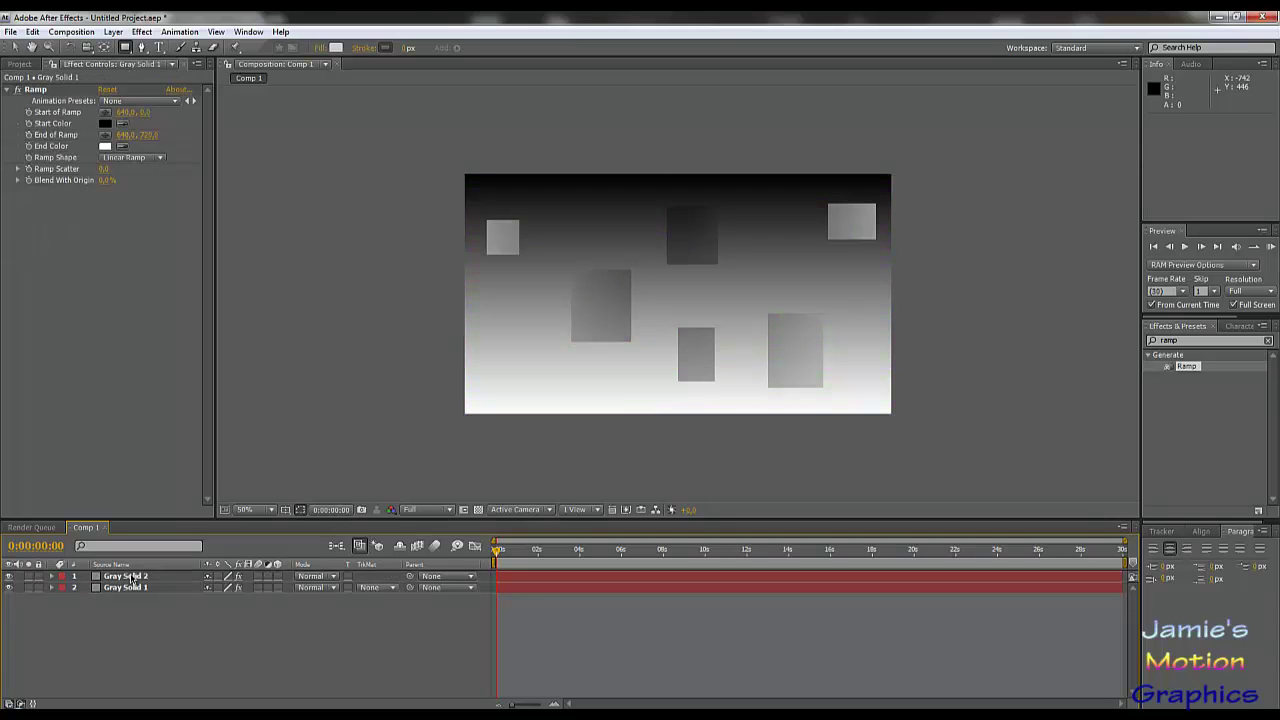
Step: Paste the copied Curves effect onto Gray Solid 2 and Gray Solid 1
click(133, 578)
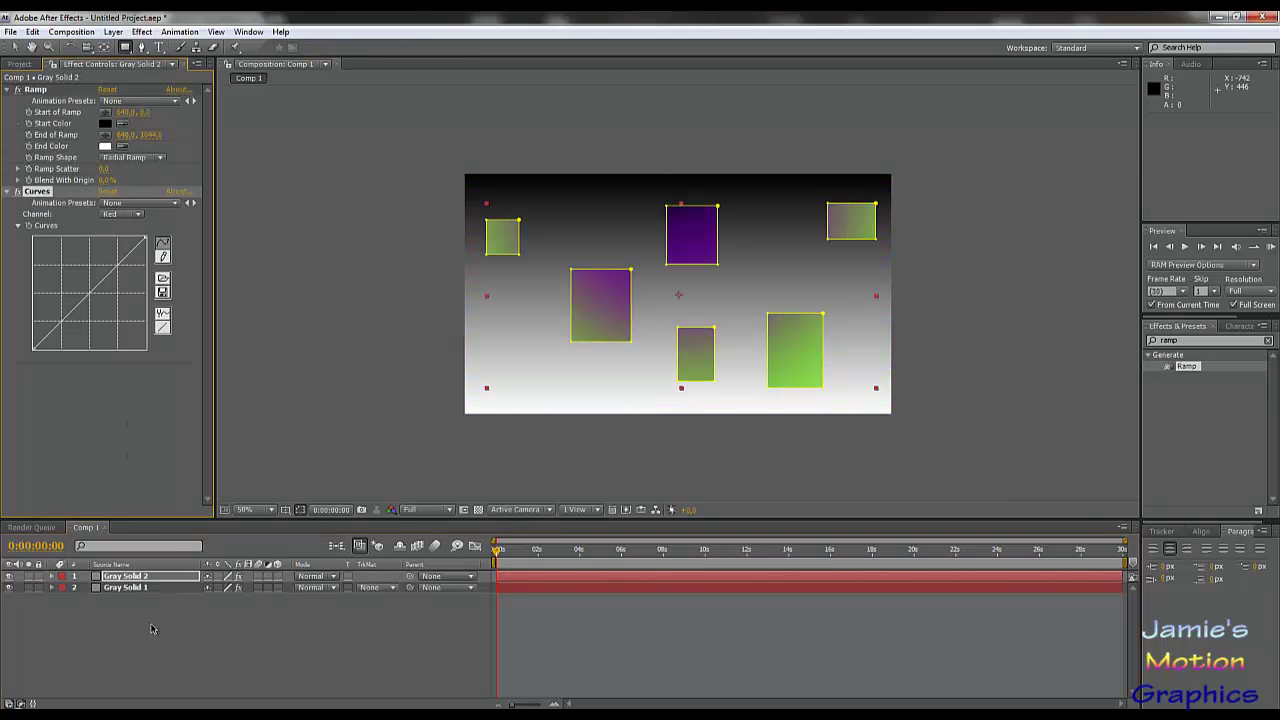
click(130, 588)
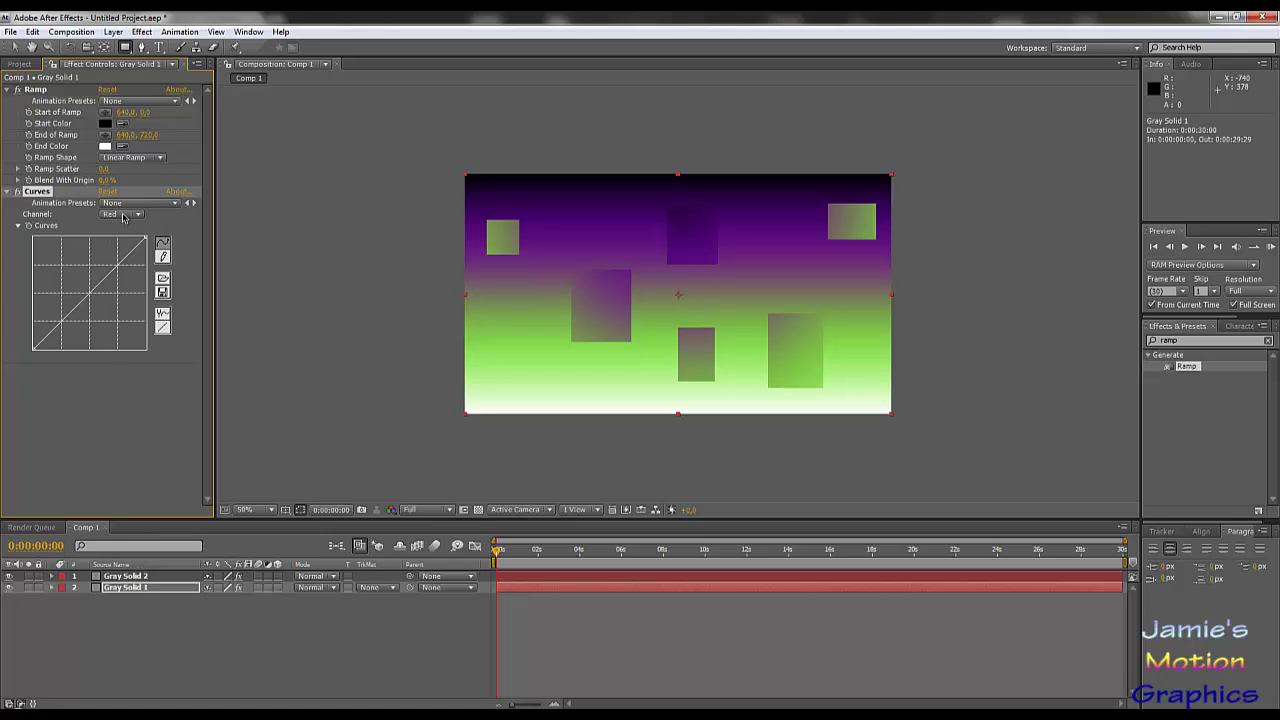
Step: Reshape Gray Solid 1's Red curve into a low hump in the shadows that drops to zero through the midtones and most highlights
click(122, 215)
click(128, 230)
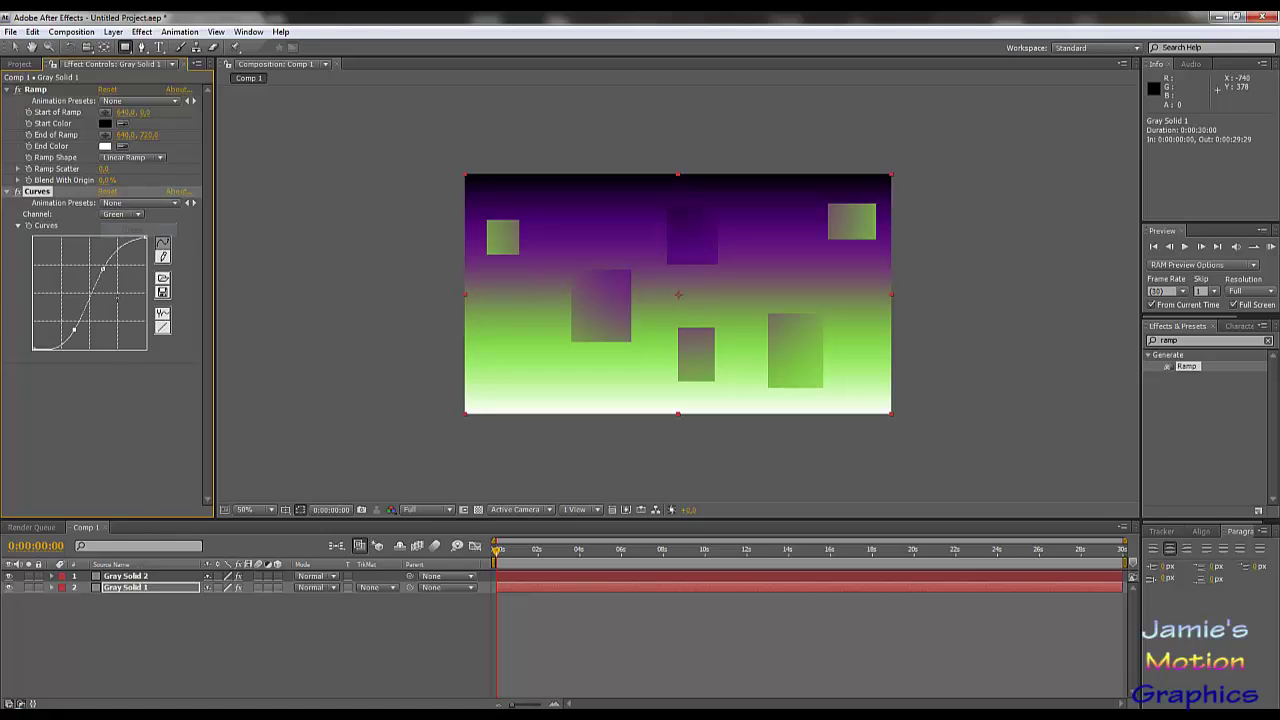
click(124, 214)
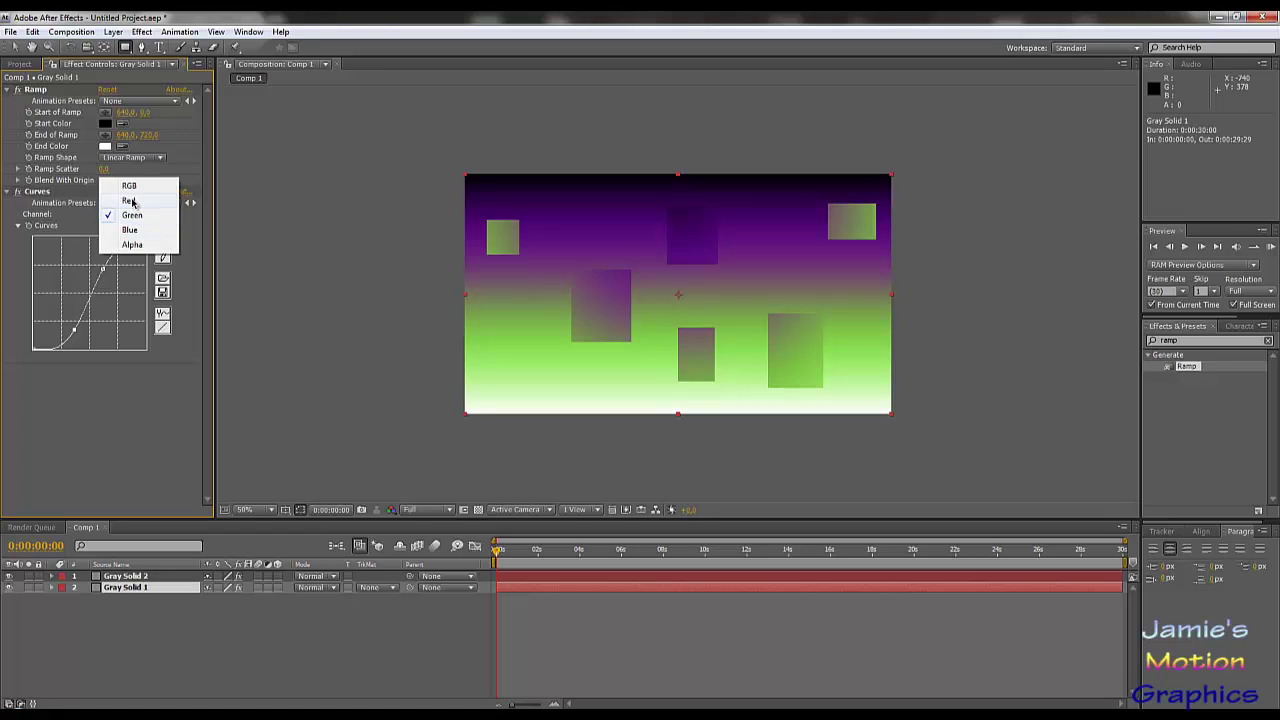
click(136, 199)
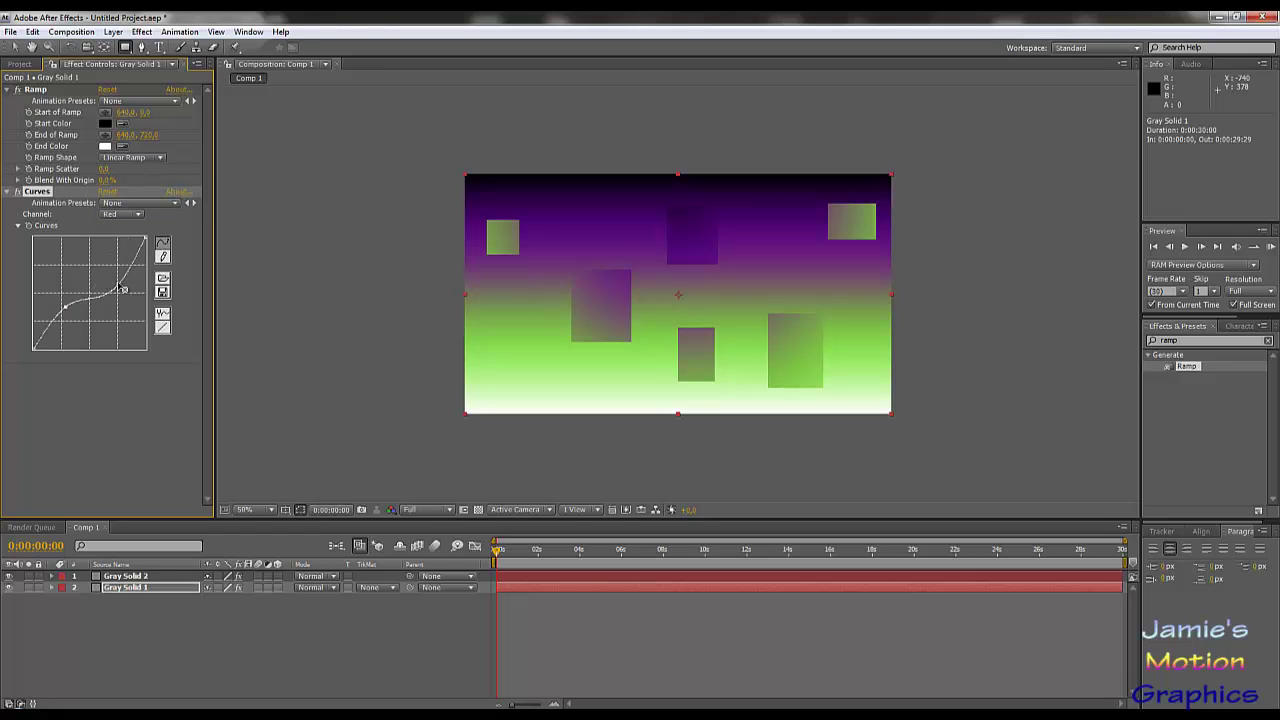
drag(118, 287, 78, 348)
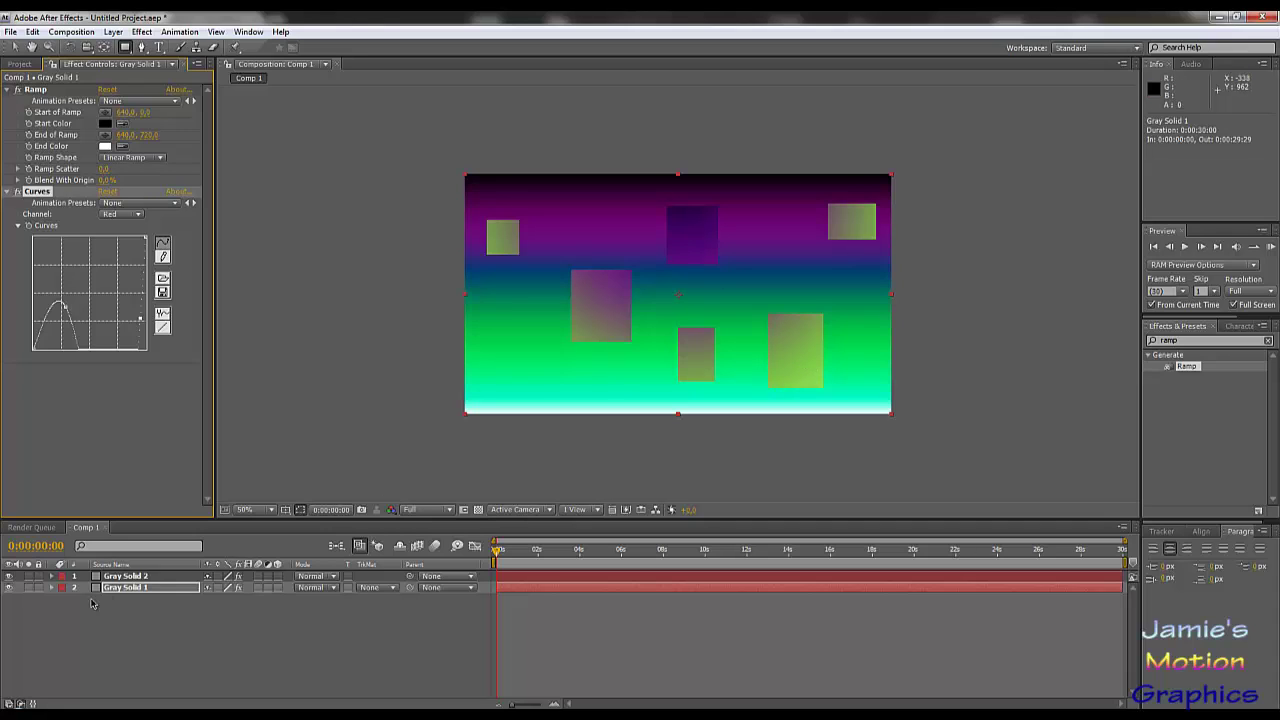
Step: Copy the Curves effect from Gray Solid 1 and paste it onto Gray Solid 2 to match the background coloring
click(133, 577)
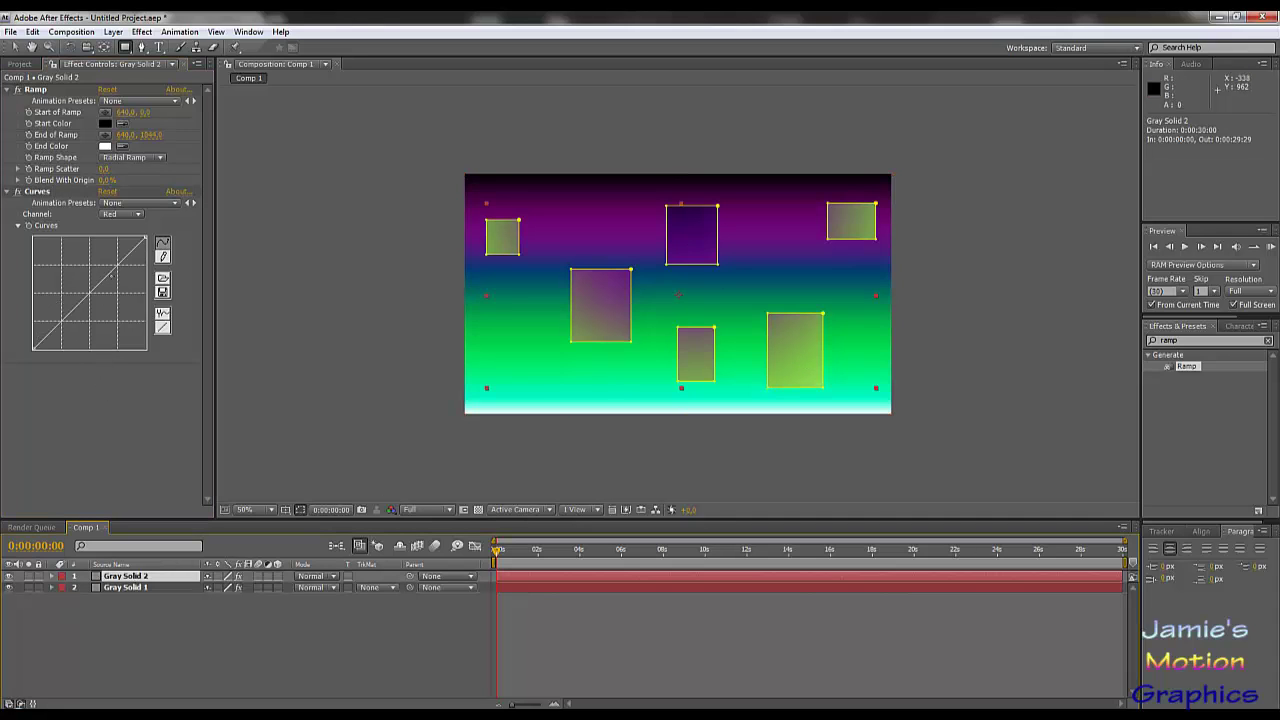
click(125, 587)
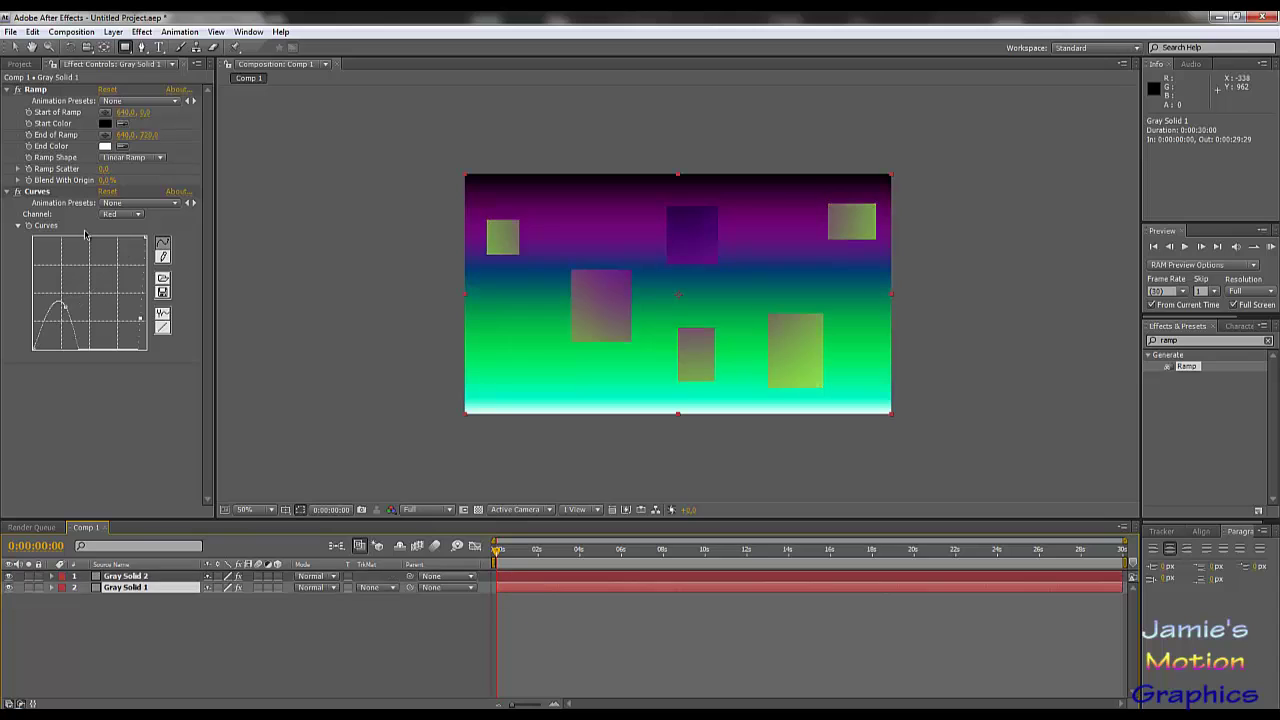
click(48, 193)
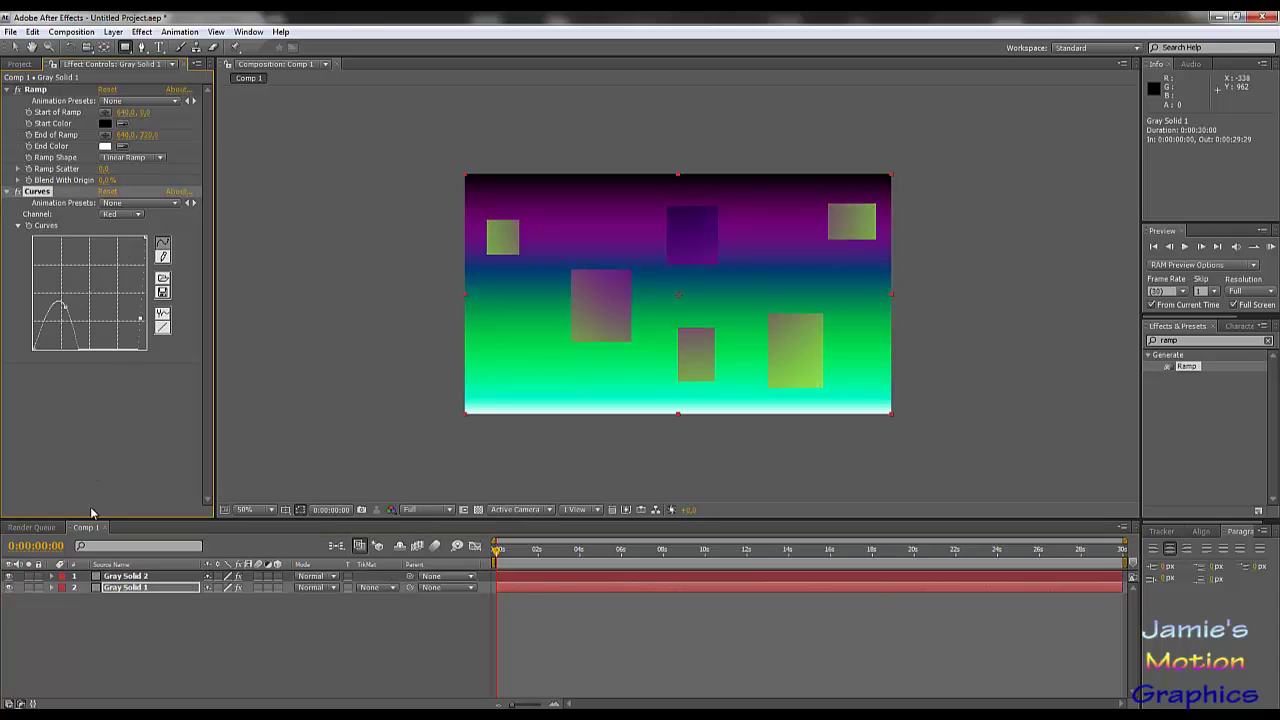
click(122, 577)
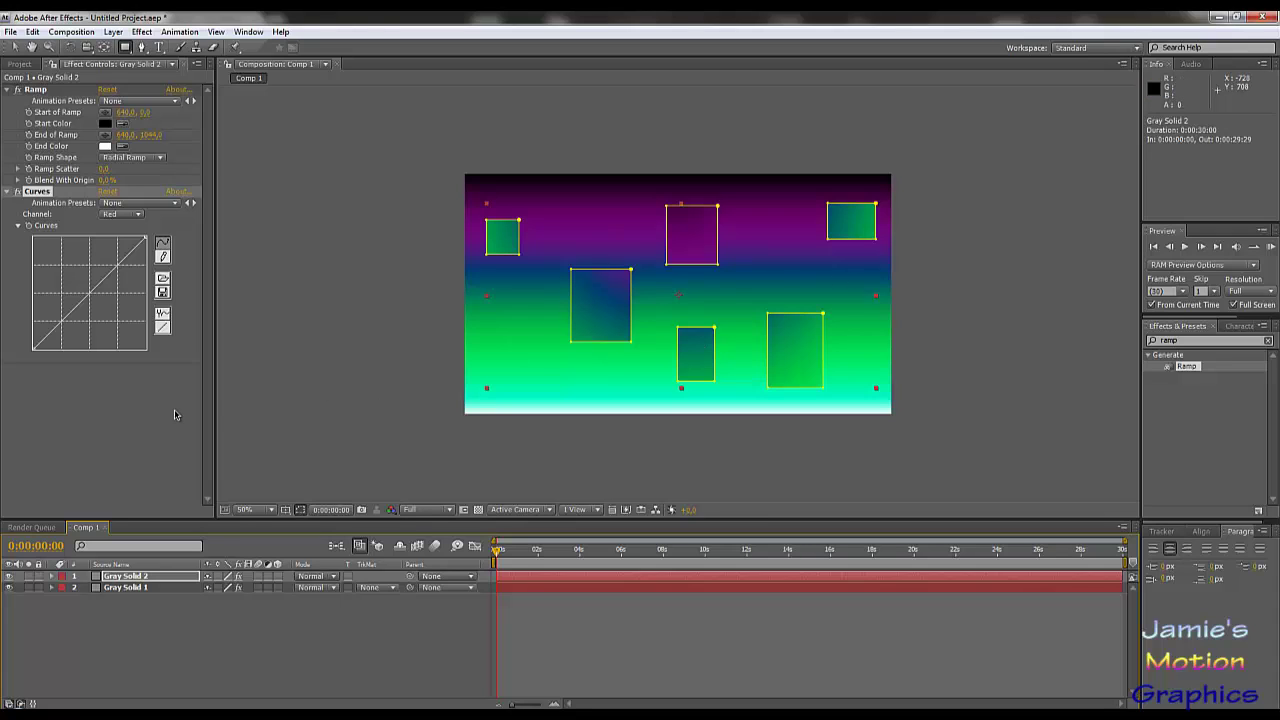
Step: Reveal Gray Solid 2's masks in the timeline and hide the mask outlines in the composition view
key(m)
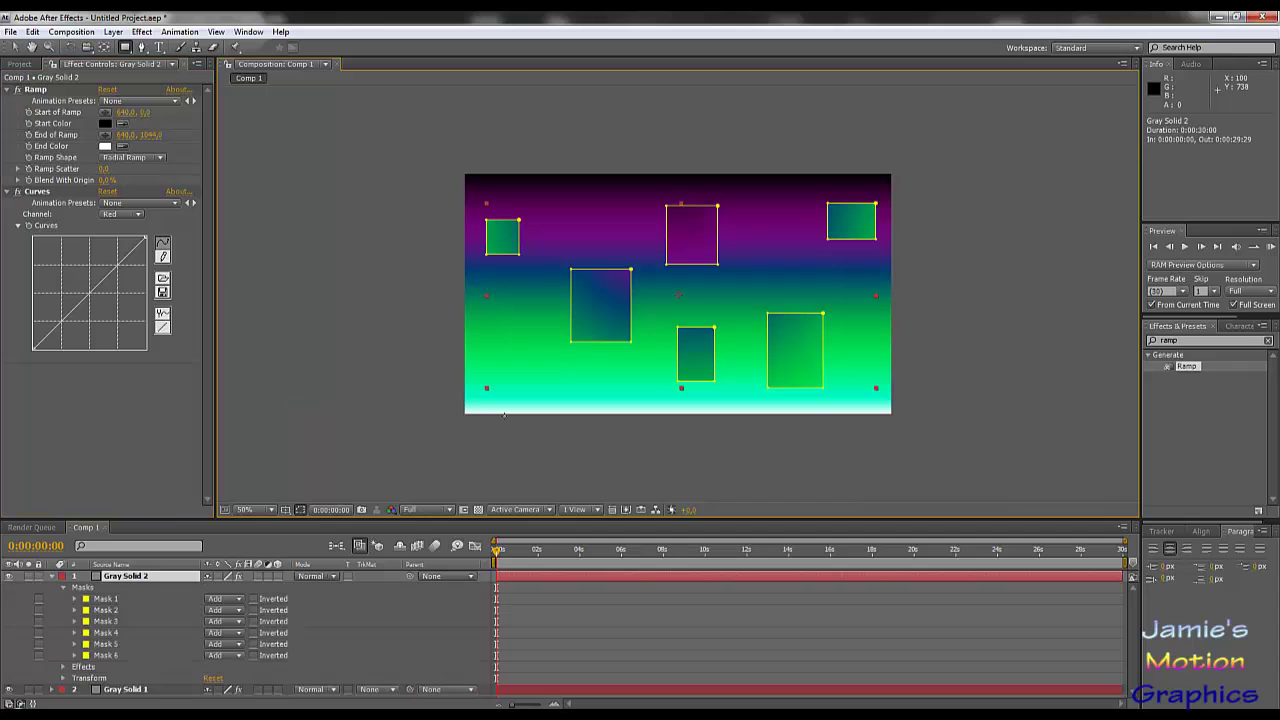
click(51, 577)
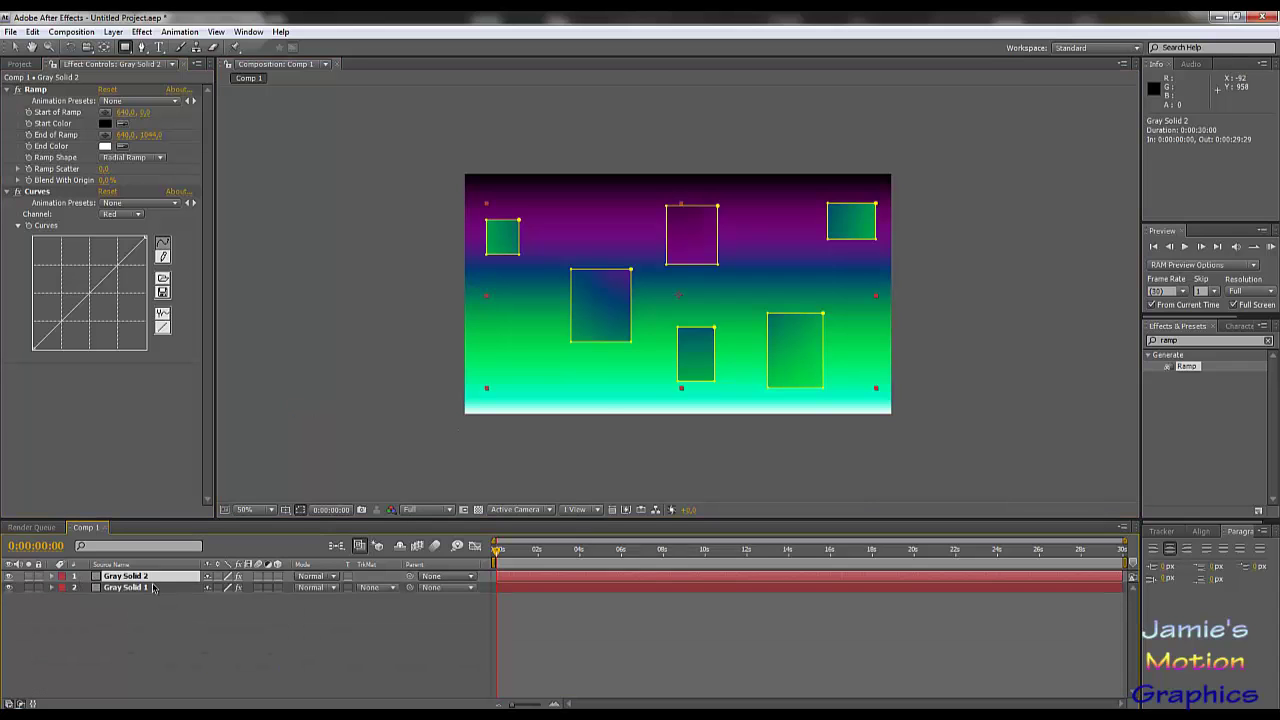
key(m)
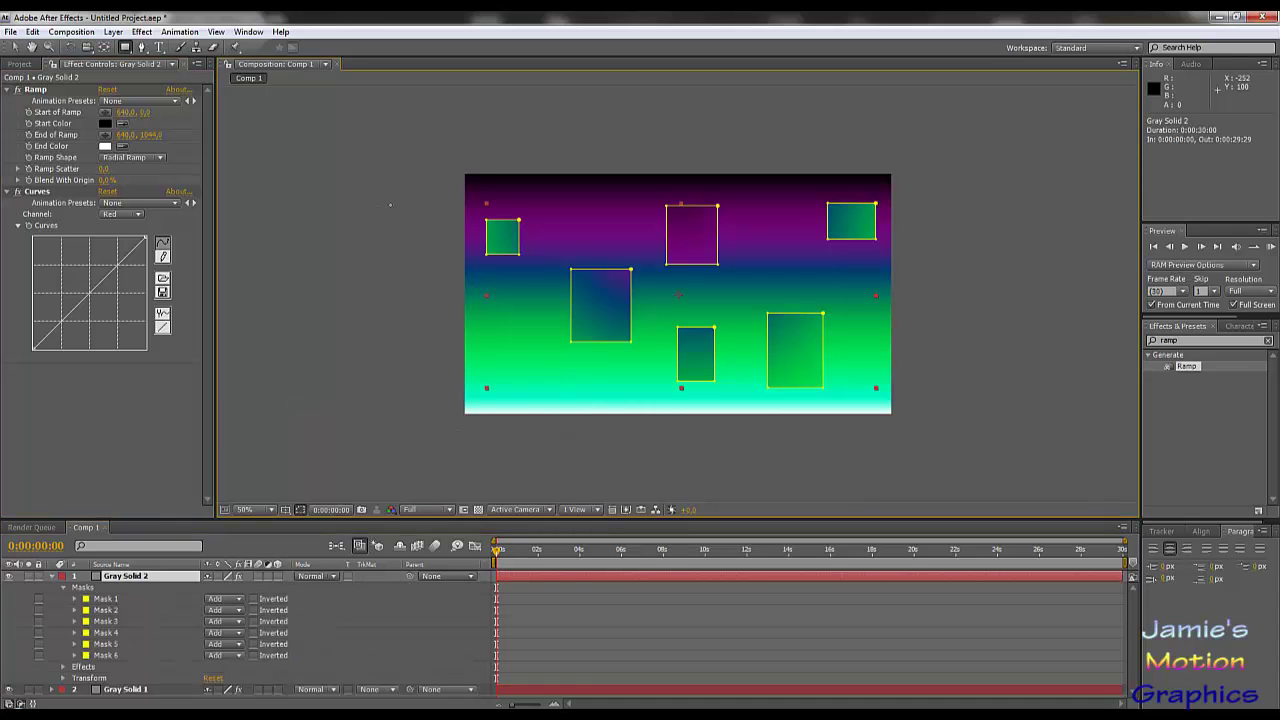
click(538, 230)
click(300, 510)
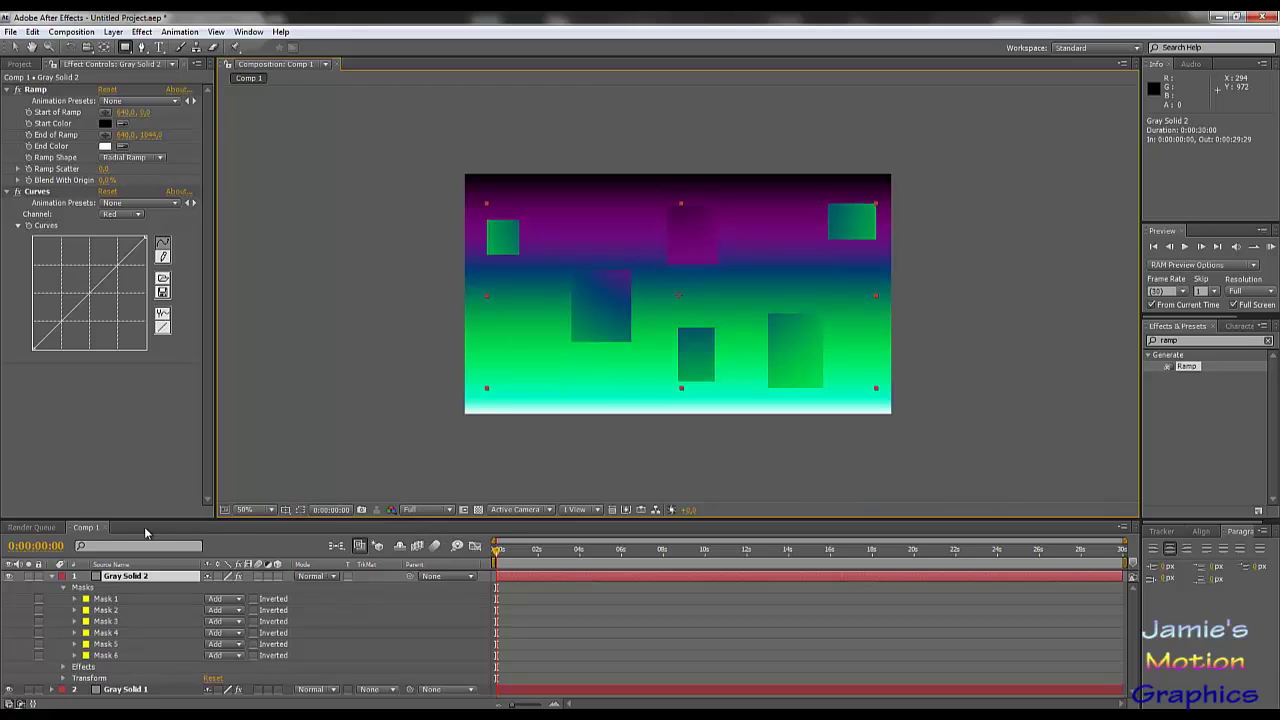
Step: Select the Curves effect on Gray Solid 2 and clear the effects search
click(131, 493)
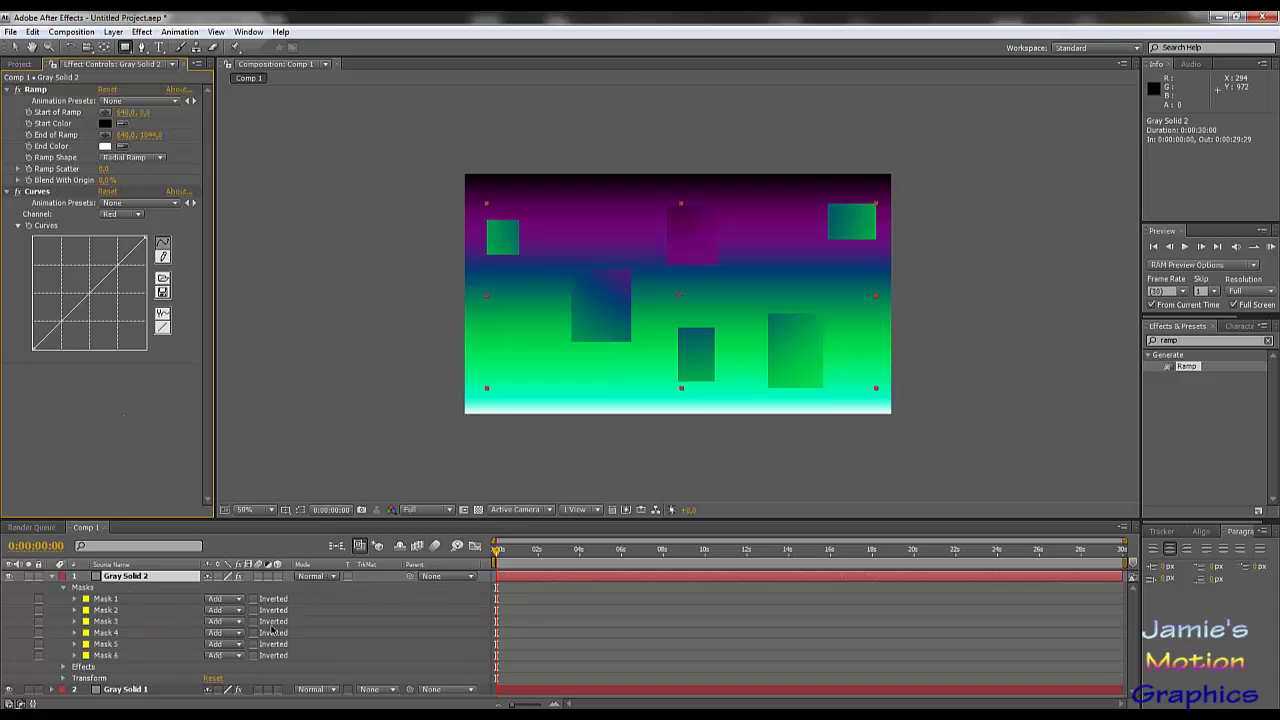
click(37, 191)
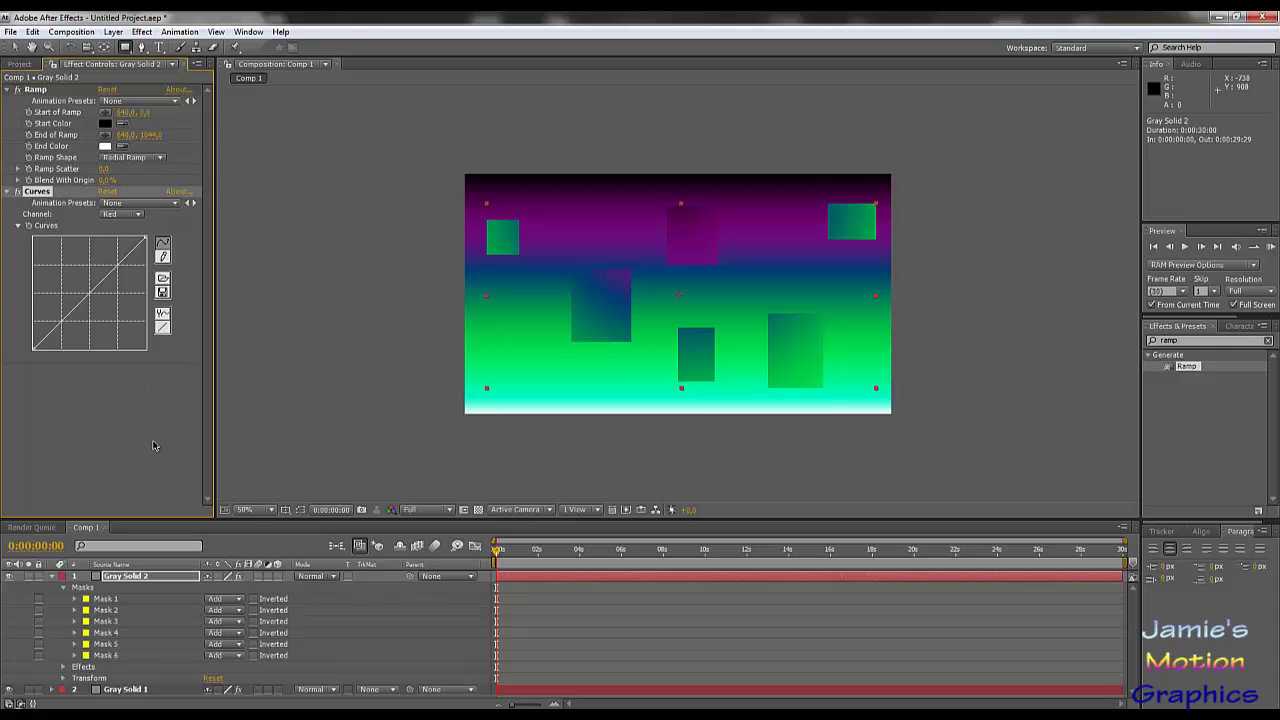
click(1268, 342)
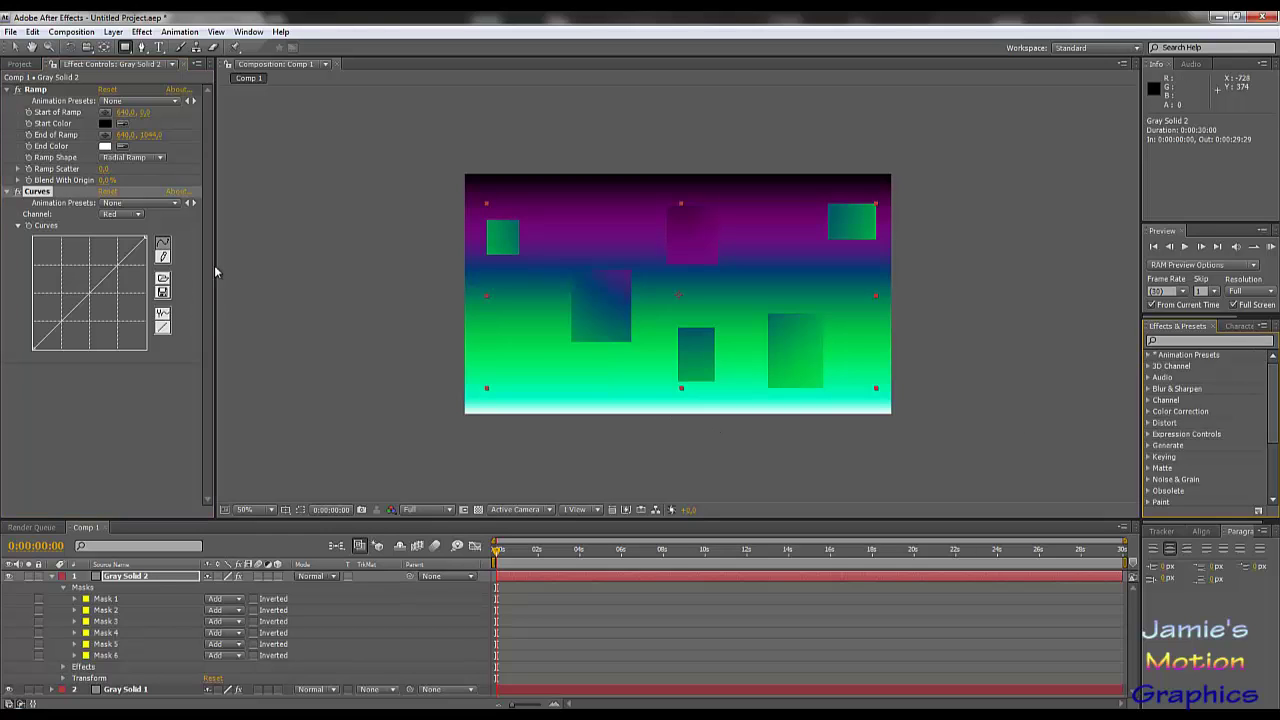